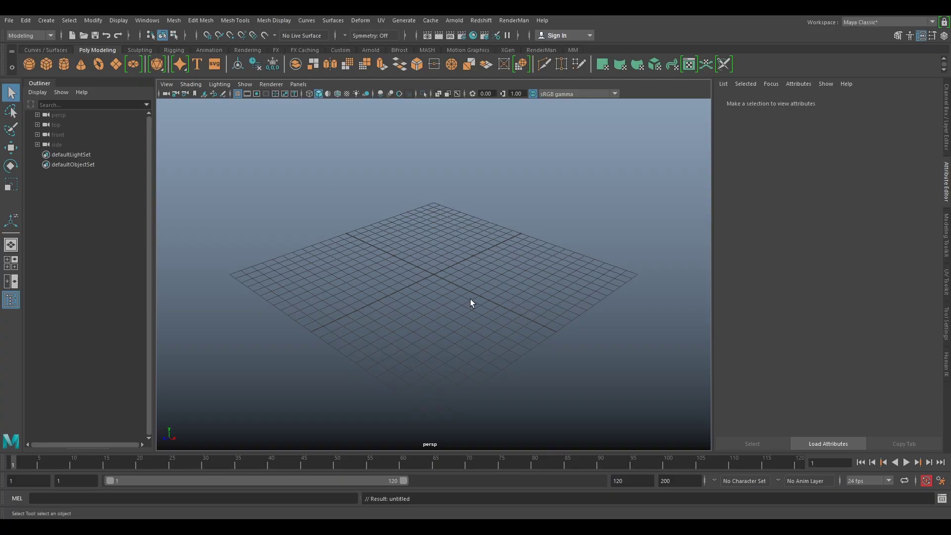
pyautogui.click(9, 20)
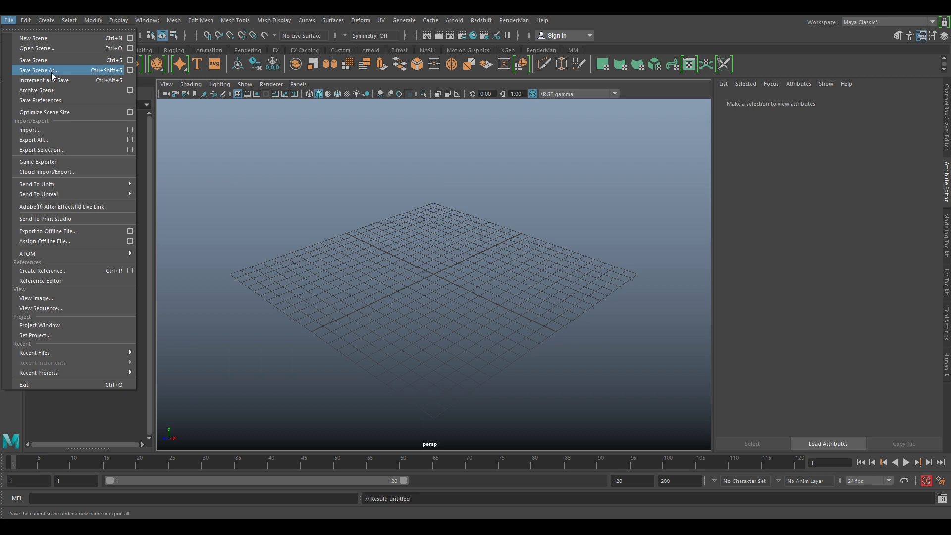
pyautogui.click(34, 140)
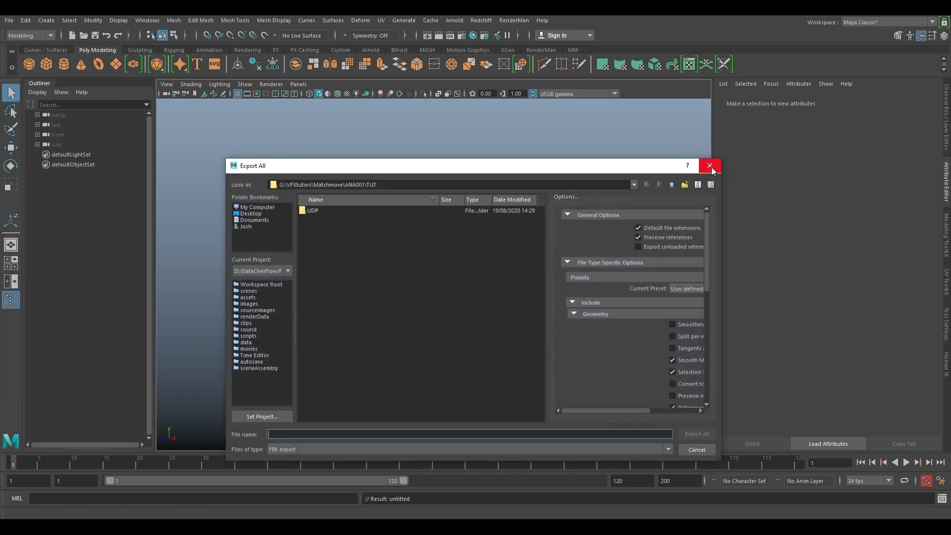
pyautogui.click(709, 165)
# - Import the tracked camera script WoodLandCreature_BG01_v001_cam_v001.mel into the scene
pyautogui.click(9, 20)
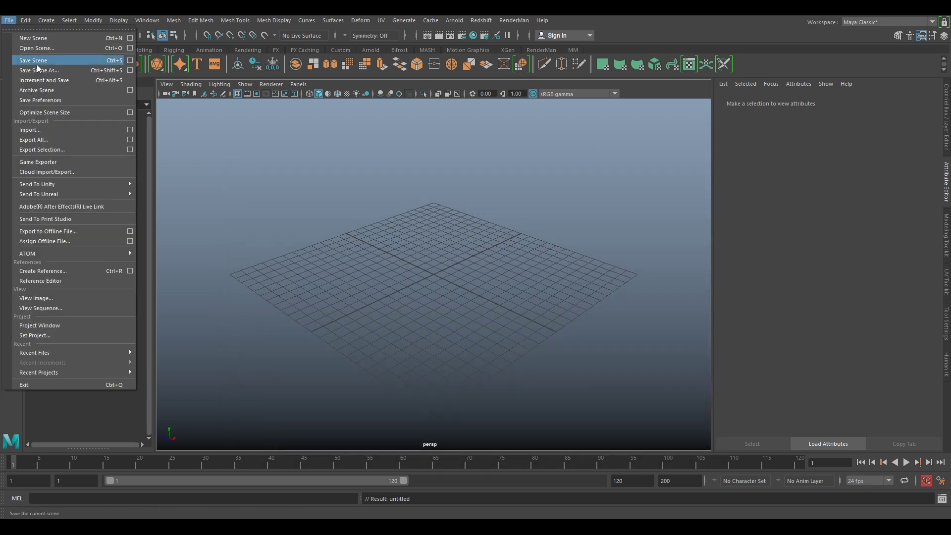
pyautogui.click(64, 129)
pyautogui.click(365, 227)
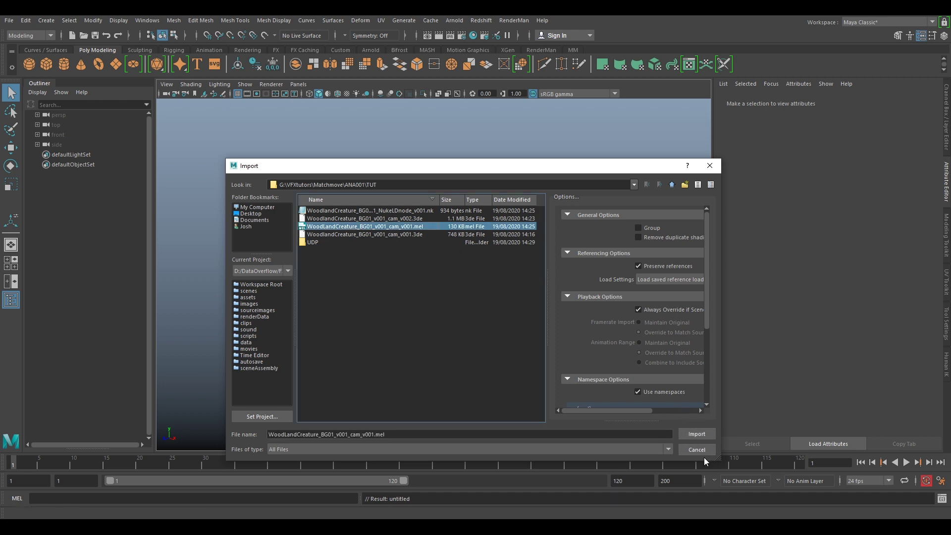
pyautogui.click(692, 433)
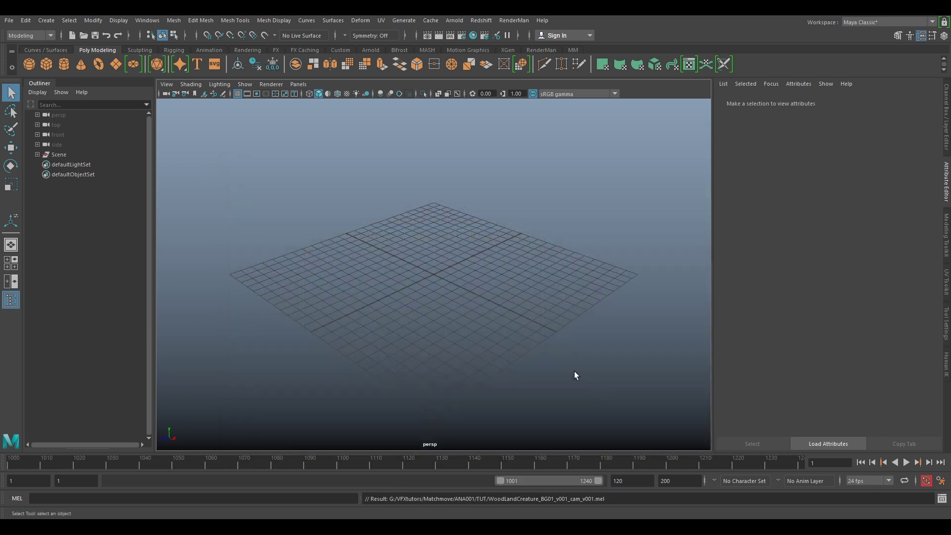
# - Expand the imported Scene group and delete the WoodlandCreature_LensGrid_BG01_1001_2_1 camera
pyautogui.click(59, 155)
pyautogui.click(38, 154)
pyautogui.moveTo(157, 204); pyautogui.dragTo(196, 203)
pyautogui.click(132, 177)
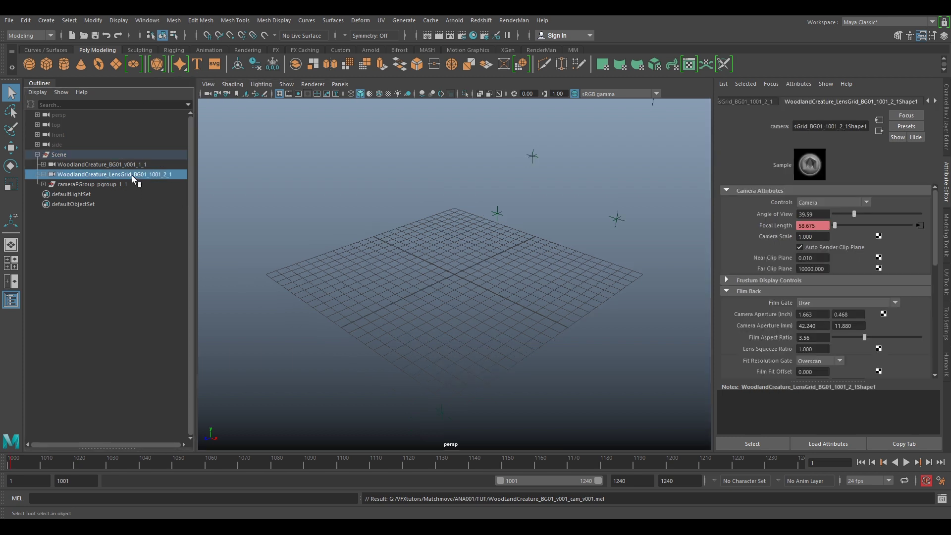
pyautogui.press('Delete')
# - Look through the WoodlandCreature_BG01_v001_1_1 camera in the viewport
pyautogui.click(99, 165)
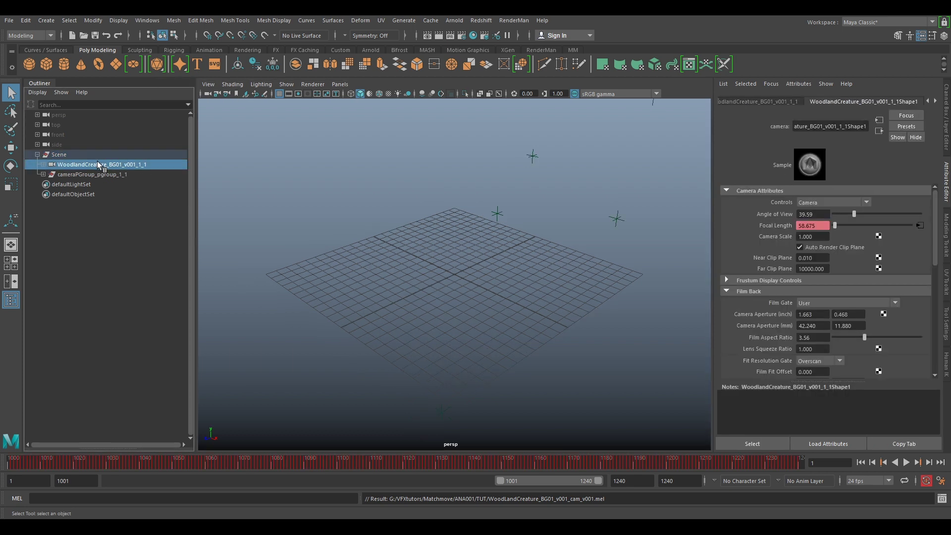
pyautogui.click(340, 84)
pyautogui.moveTo(356, 96)
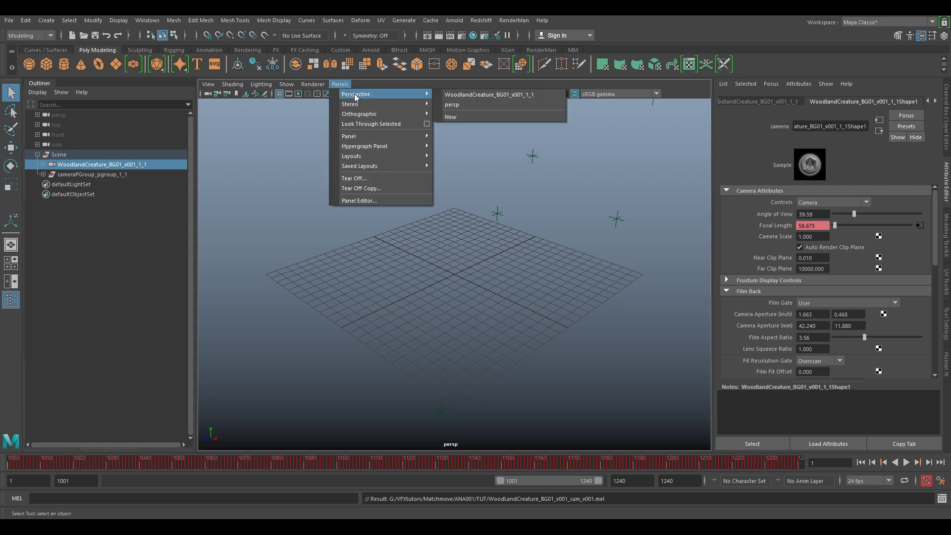
pyautogui.click(442, 96)
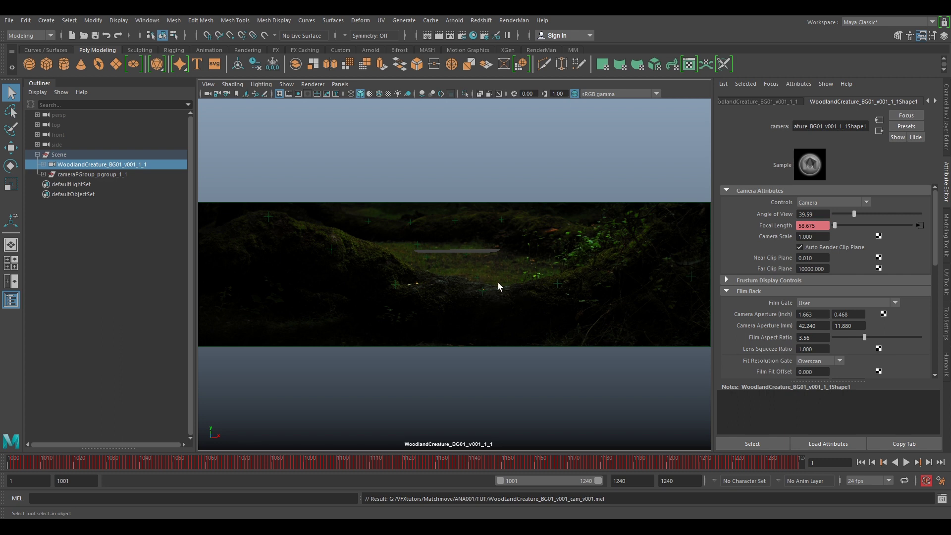
# - Replace the camera image plane's image with WoodlandCreature_BG01_v001_UDP.1240.exr from the UDP folder
pyautogui.click(936, 102)
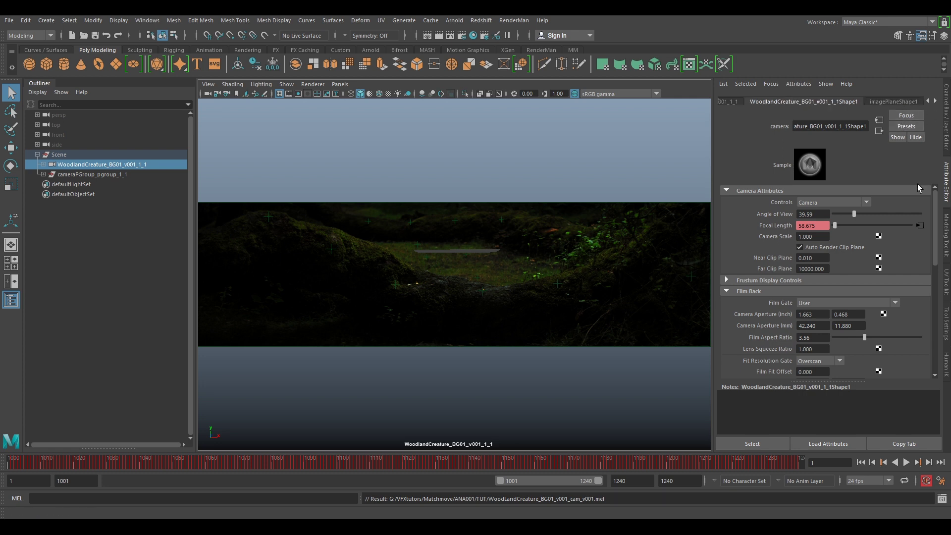
pyautogui.click(894, 102)
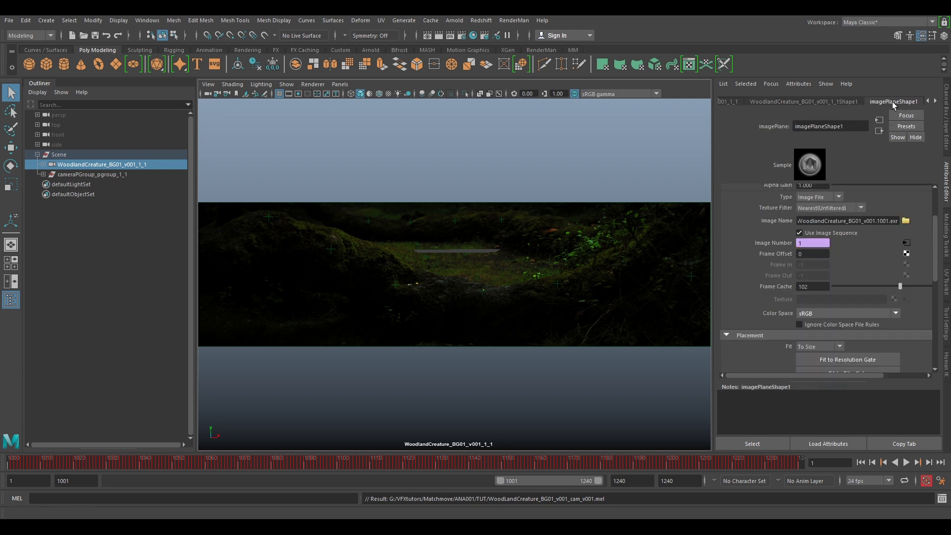
pyautogui.click(906, 221)
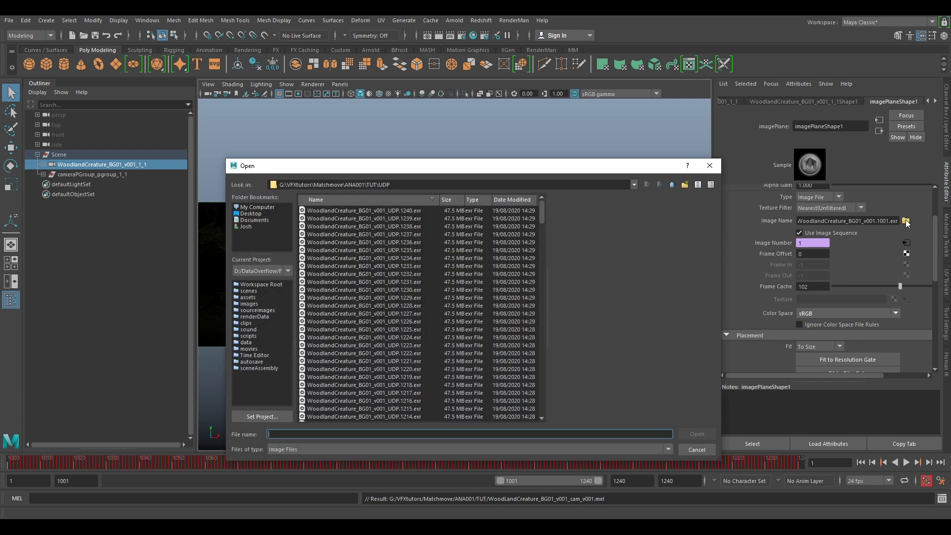
pyautogui.click(672, 184)
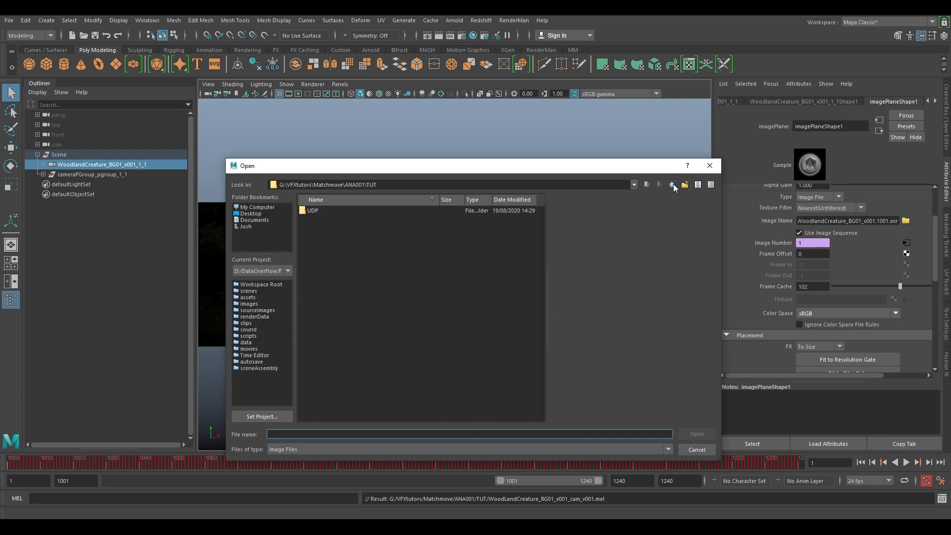
pyautogui.doubleClick(314, 211)
pyautogui.click(347, 211)
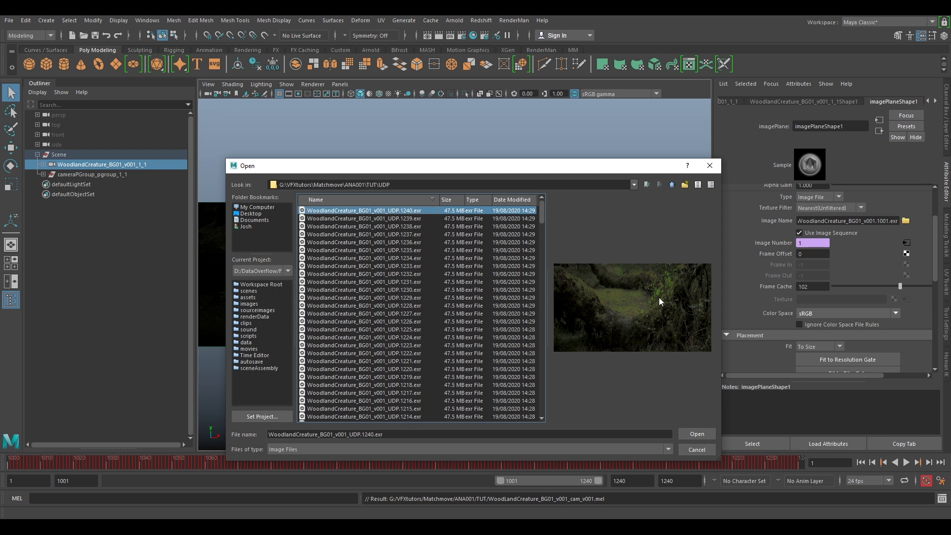
pyautogui.click(696, 435)
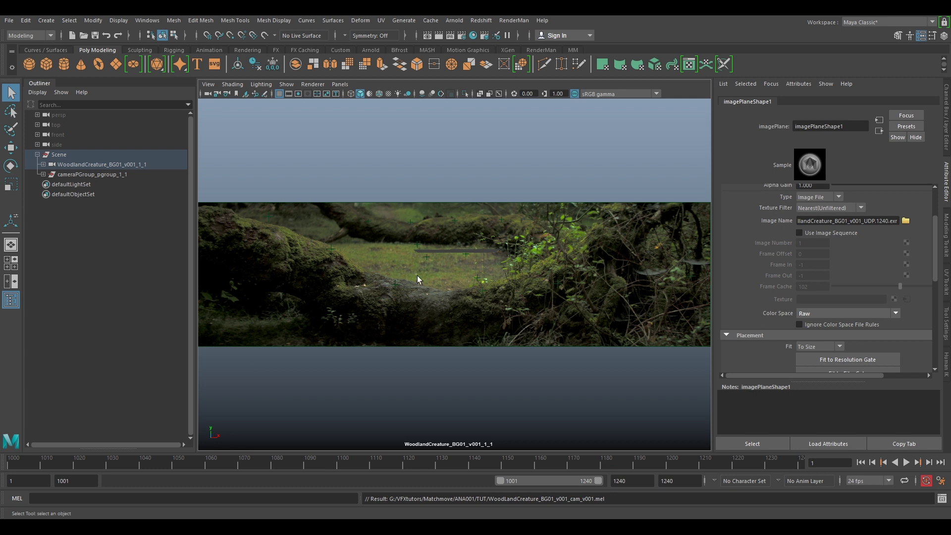
# - Enable the image sequence option on the image plane and set its color space to ACEScg
pyautogui.click(799, 233)
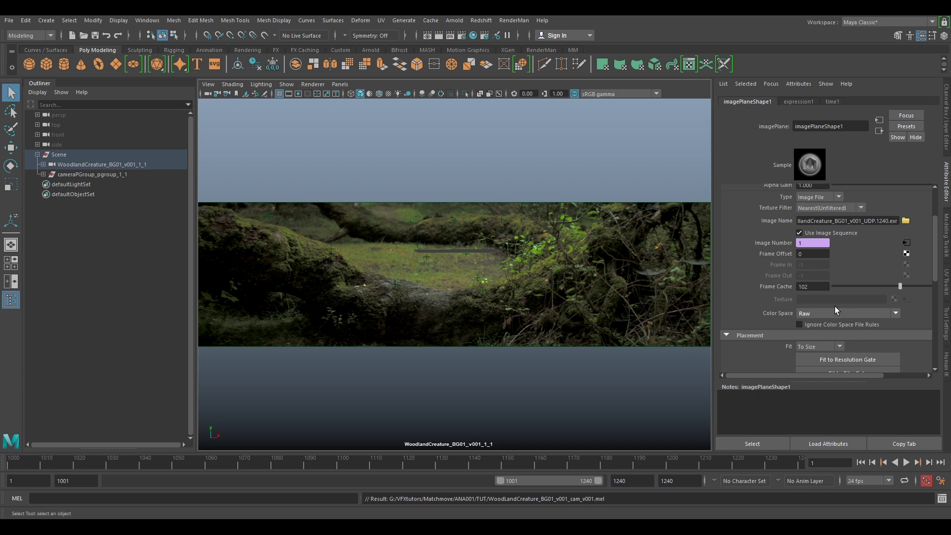
pyautogui.click(813, 313)
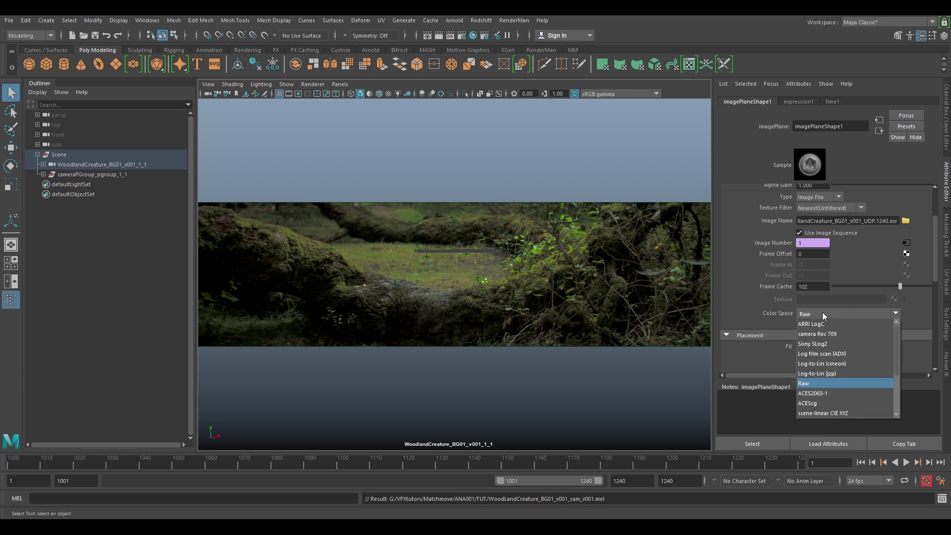
pyautogui.click(821, 403)
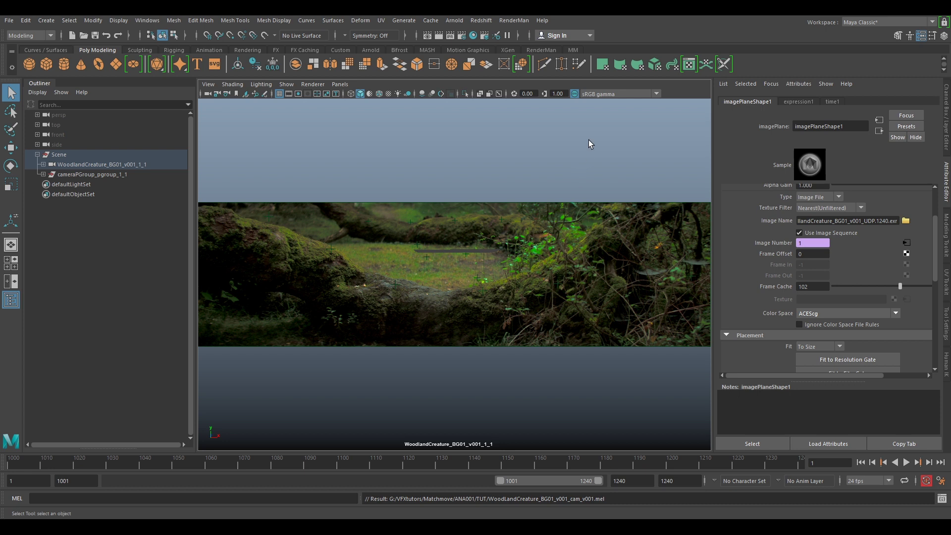
# - Play and scrub through the shot to check how the tracking locators stick to the plate
pyautogui.scroll(-3, 851, 347)
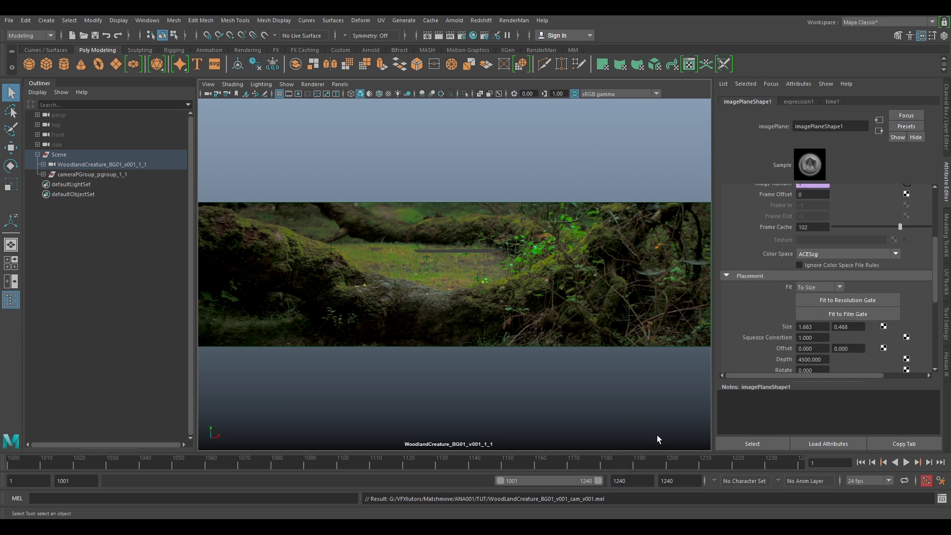
pyautogui.moveTo(489, 460); pyautogui.dragTo(276, 438)
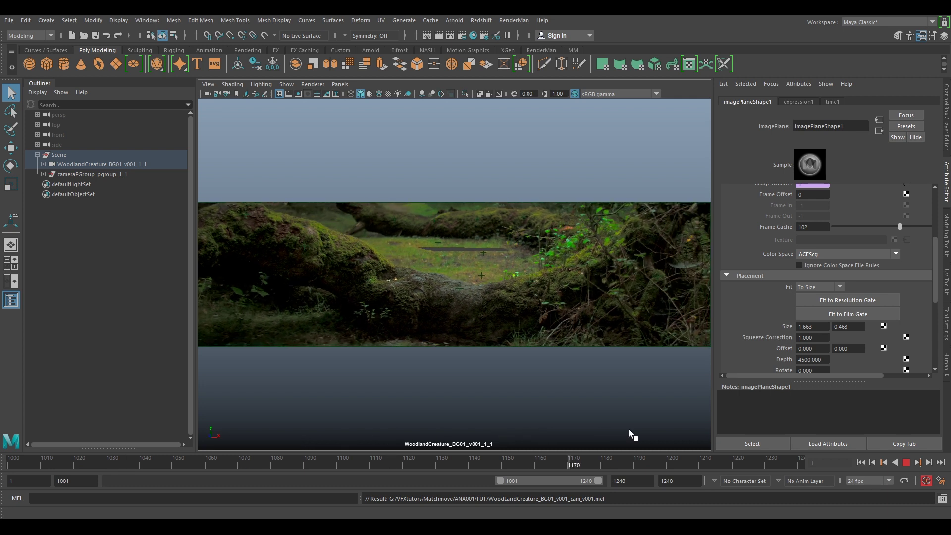
pyautogui.hotkey('alt', 'v')
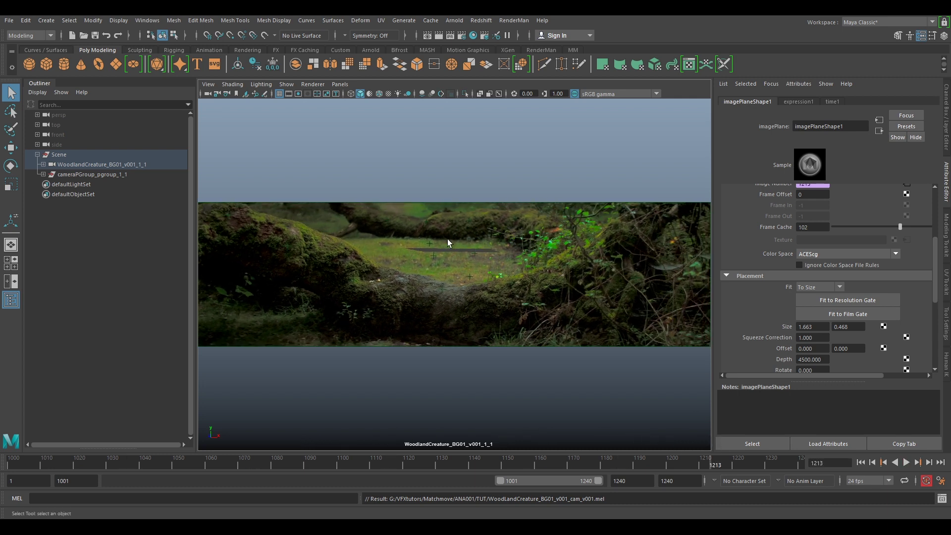
pyautogui.moveTo(510, 459); pyautogui.dragTo(481, 461)
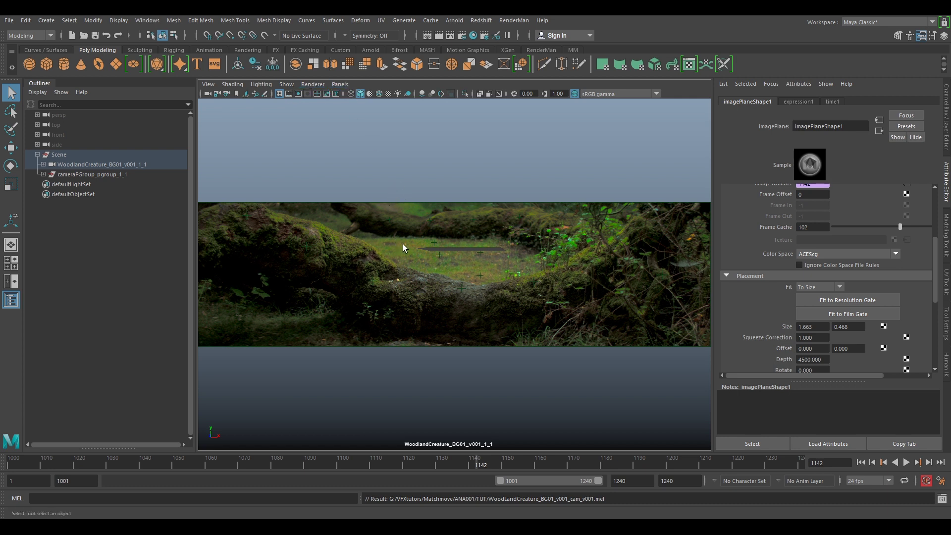
pyautogui.click(481, 276)
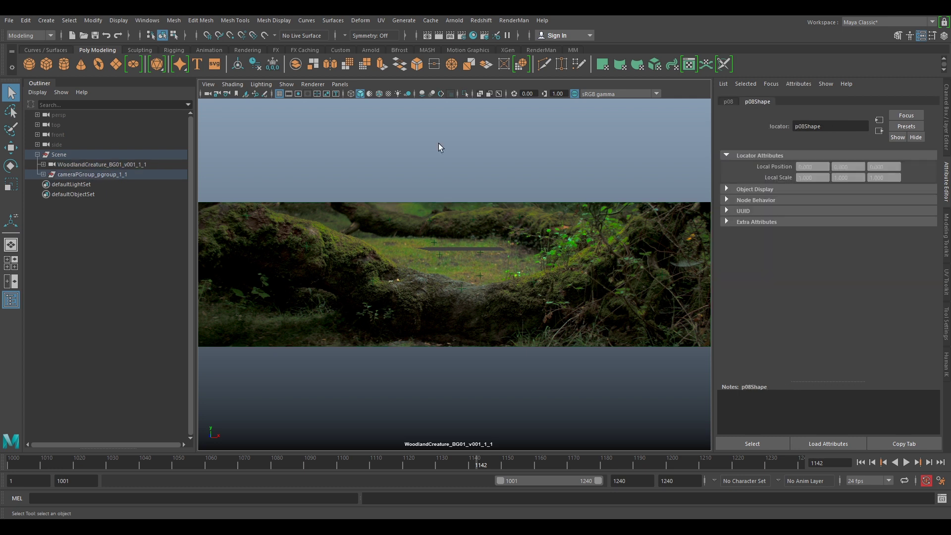
# - Switch the viewport to the persp camera and view the tracking locators side-on against the grid
pyautogui.click(340, 84)
pyautogui.moveTo(377, 95)
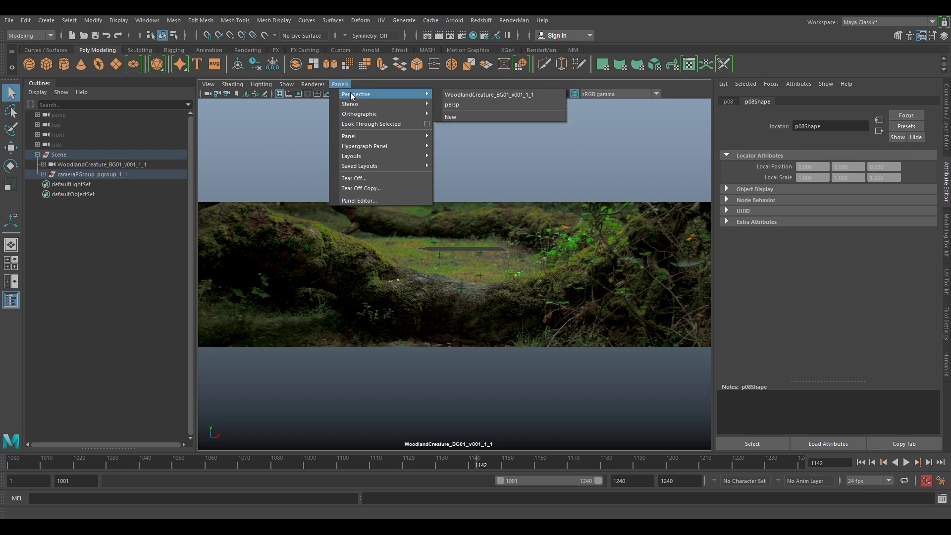
pyautogui.click(458, 104)
pyautogui.scroll(-5, 485, 203)
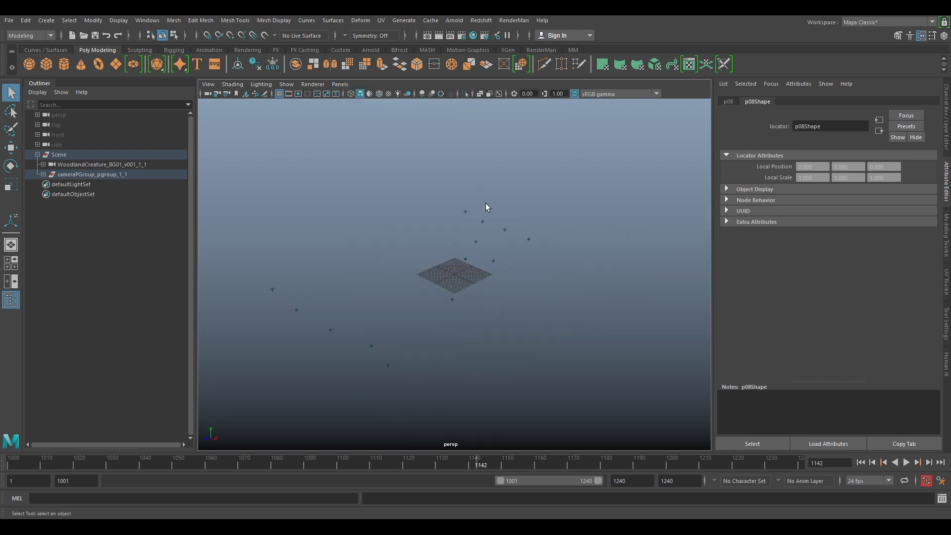
pyautogui.keyDown('alt'); pyautogui.moveTo(452, 252); pyautogui.dragTo(557, 311); pyautogui.keyUp('alt')
pyautogui.keyDown('alt'); pyautogui.moveTo(546, 236); pyautogui.dragTo(526, 233); pyautogui.keyUp('alt')
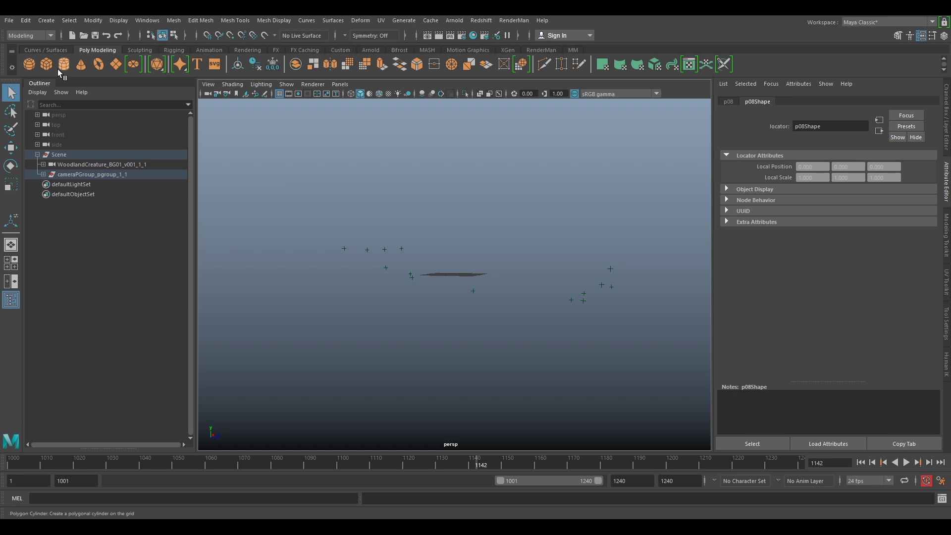
# - Create a polygon plane at the origin scaled uniformly to about 122, and hide the viewport grid
pyautogui.click(116, 64)
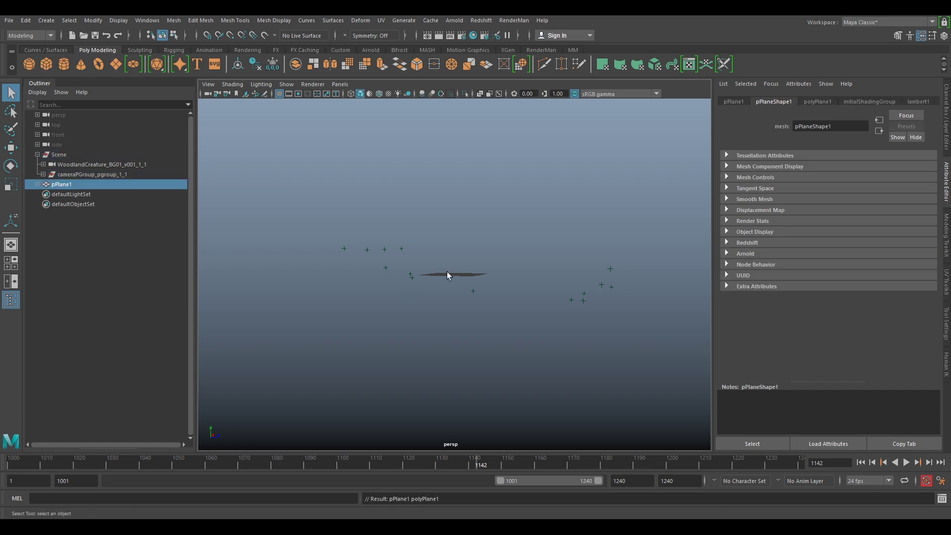
pyautogui.press('r')
pyautogui.keyDown('alt'); pyautogui.moveTo(455, 276); pyautogui.dragTo(454, 312); pyautogui.keyUp('alt')
pyautogui.moveTo(454, 276); pyautogui.dragTo(632, 255)
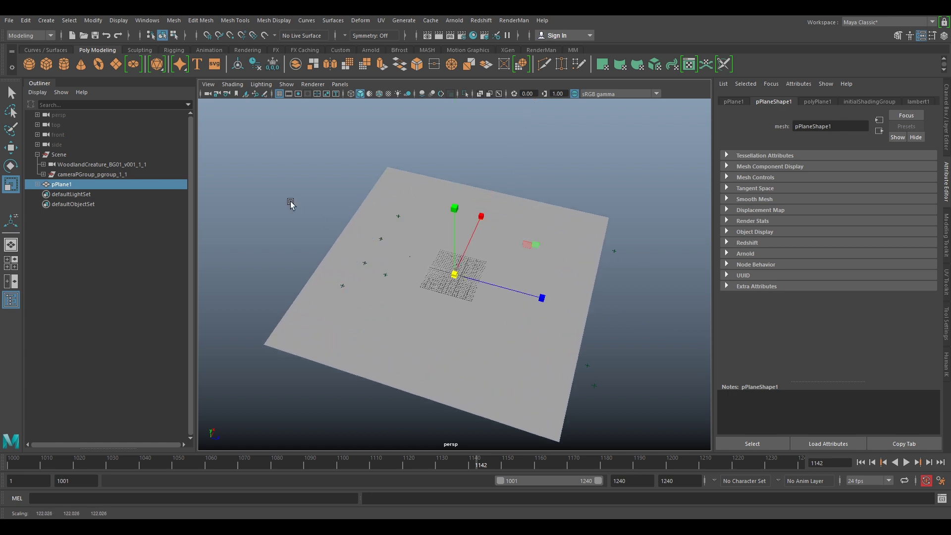
pyautogui.click(279, 94)
pyautogui.keyDown('alt'); pyautogui.moveTo(440, 298); pyautogui.dragTo(452, 270); pyautogui.keyUp('alt')
# - Rotate the Scene group about -11.4 in X and move it to about 4.8 in Y and -1.0 in Z
pyautogui.click(59, 154)
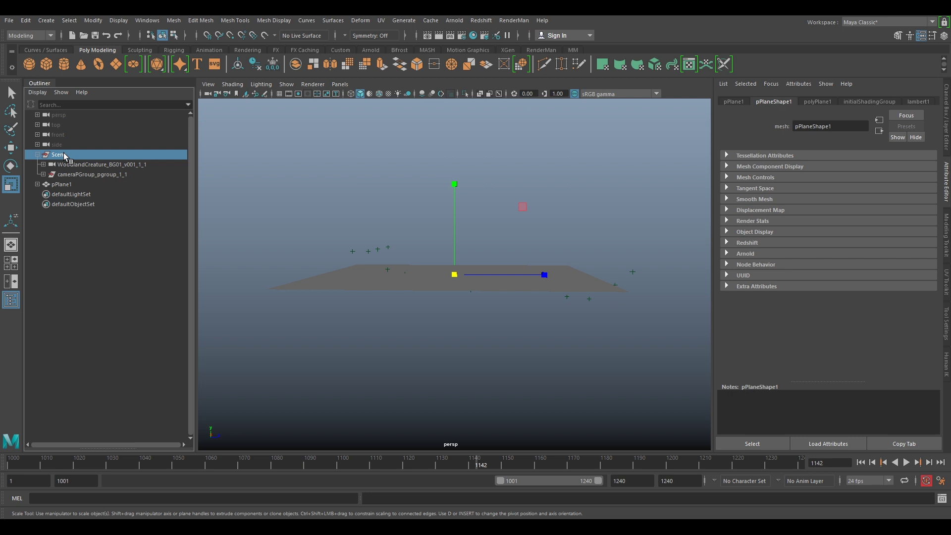
pyautogui.press('w')
pyautogui.keyDown('alt'); pyautogui.moveTo(514, 259); pyautogui.dragTo(516, 257); pyautogui.keyUp('alt')
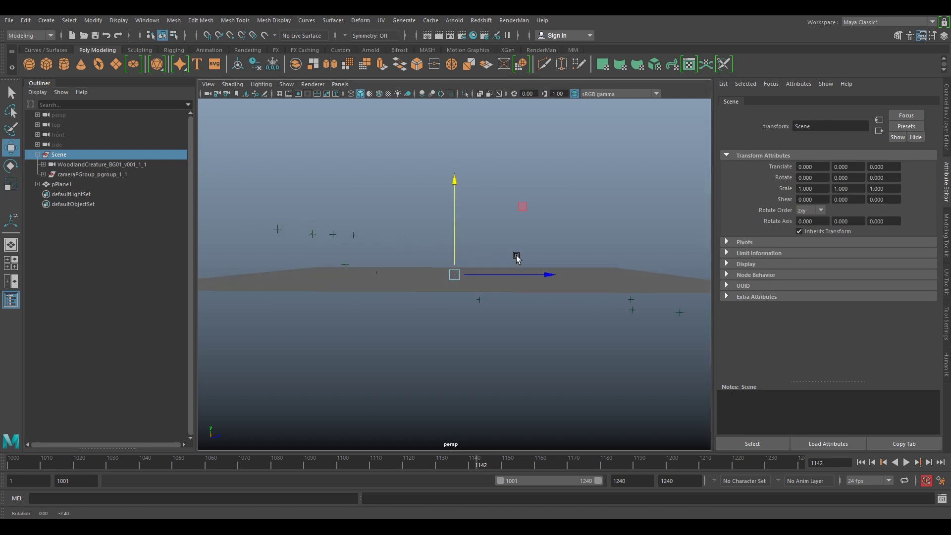
pyautogui.press('e')
pyautogui.moveTo(530, 223); pyautogui.dragTo(511, 250)
pyautogui.press('w')
pyautogui.moveTo(451, 245); pyautogui.dragTo(429, 261)
# - Refine the Scene group's alignment to the plane with rotation about -14.1, -0.4, 2.2 and translation about 0, 5.8, -1.2
pyautogui.press('e')
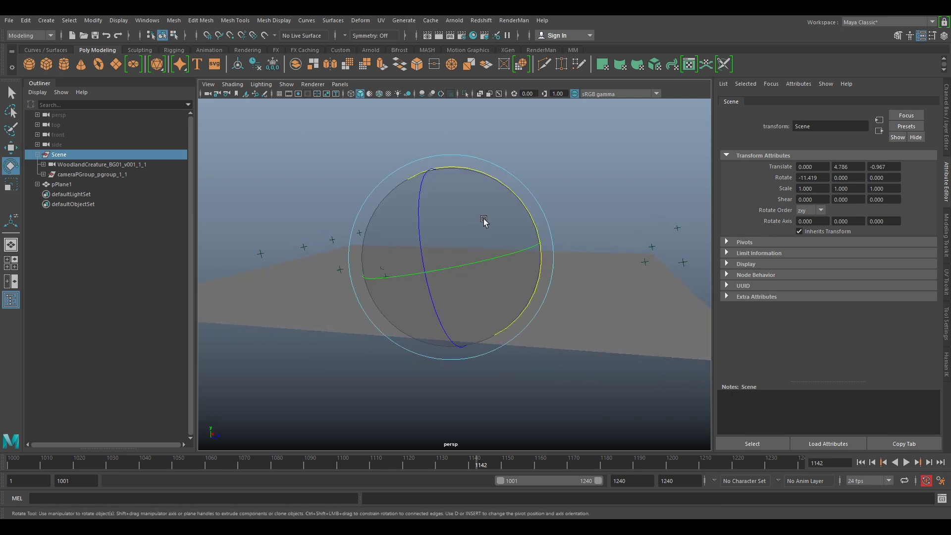
pyautogui.moveTo(516, 196); pyautogui.dragTo(516, 192)
pyautogui.press('w')
pyautogui.moveTo(443, 228); pyautogui.dragTo(496, 192)
pyautogui.press('e')
pyautogui.keyDown('alt'); pyautogui.moveTo(409, 262); pyautogui.dragTo(522, 246); pyautogui.keyUp('alt')
pyautogui.moveTo(454, 218); pyautogui.dragTo(243, 156)
pyautogui.press('w')
pyautogui.press('e')
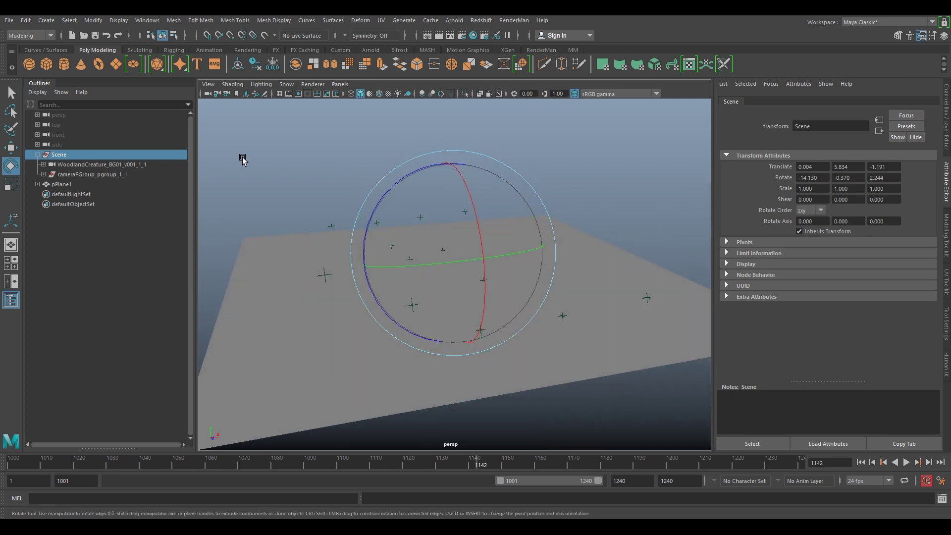
# - Look through the WoodlandCreature_BG01_v001_1_1 camera again and select that camera
pyautogui.click(337, 85)
pyautogui.moveTo(365, 94)
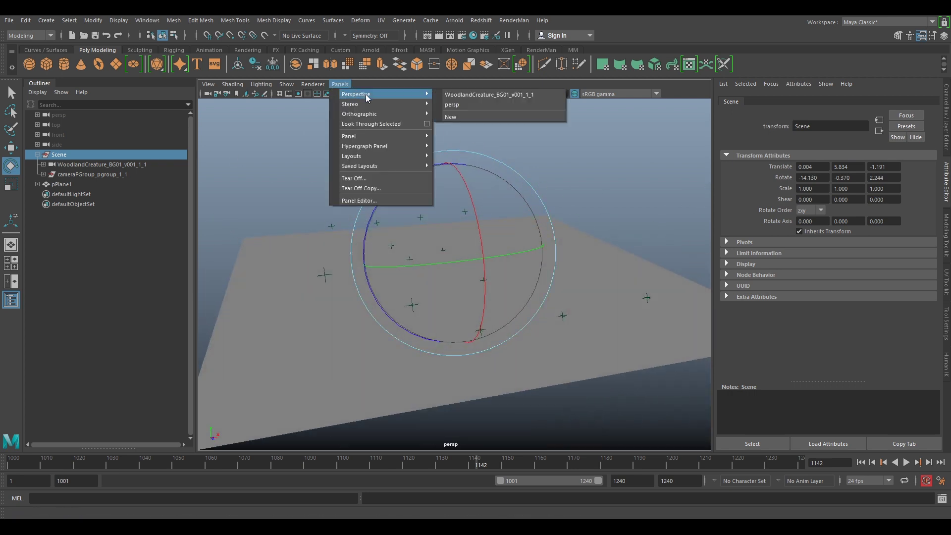
pyautogui.click(473, 95)
pyautogui.click(602, 312)
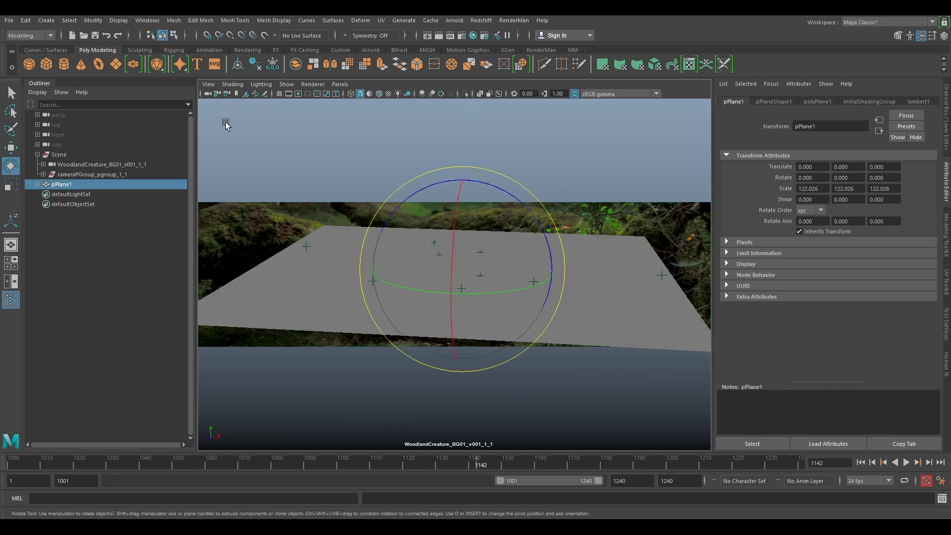
pyautogui.click(207, 94)
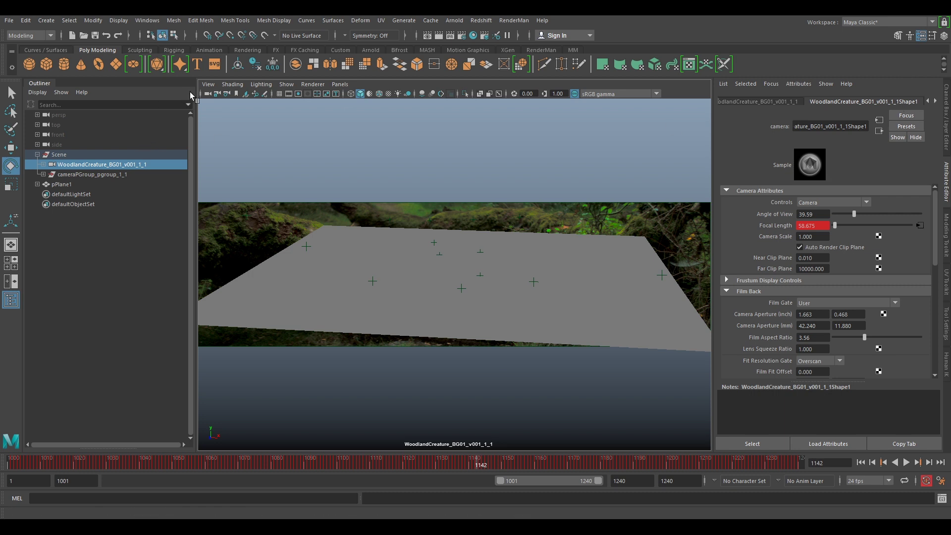
# - Set the camera image plane's depth to 1 and its alpha gain to 0.7
pyautogui.click(935, 102)
pyautogui.click(914, 102)
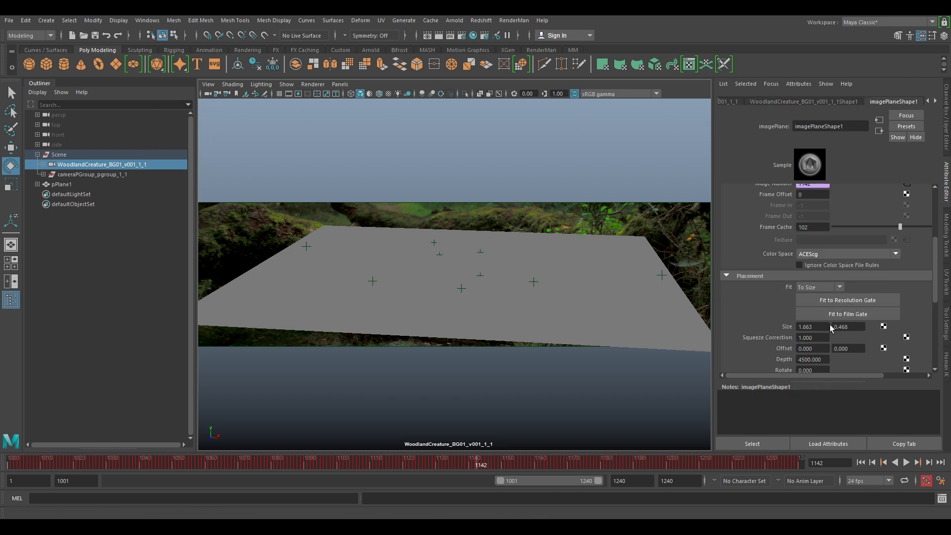
pyautogui.doubleClick(826, 360)
pyautogui.write('1')
pyautogui.press('Return')
pyautogui.scroll(5, 828, 303)
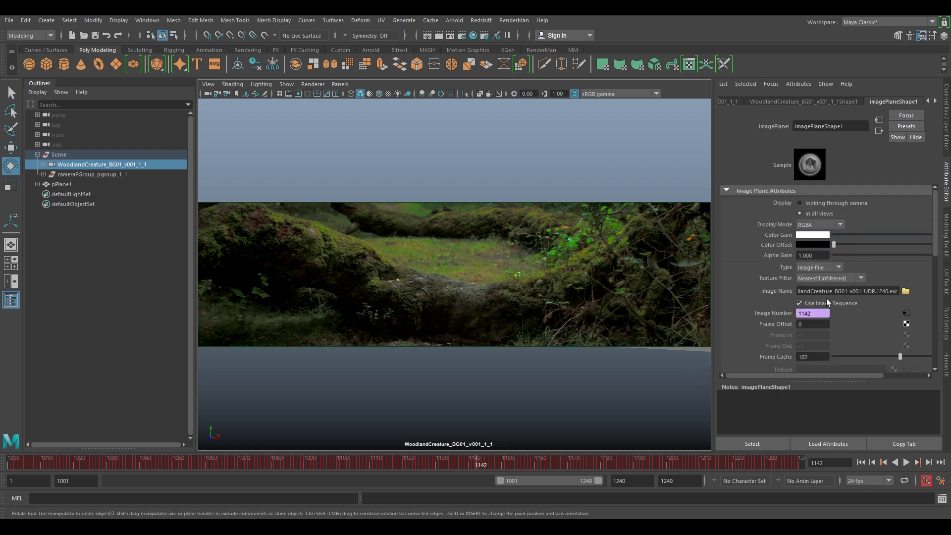
pyautogui.doubleClick(817, 256)
pyautogui.write('0.7')
pyautogui.press('Return')
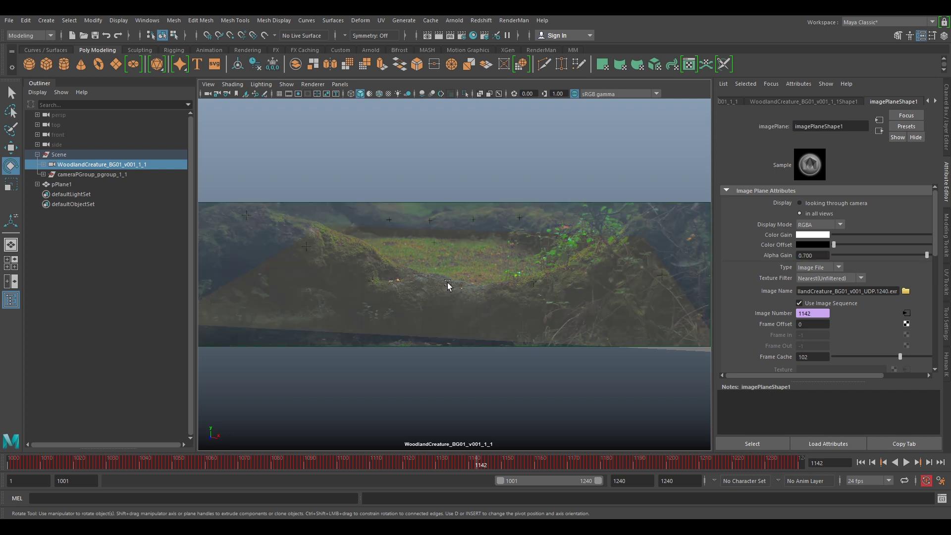
# - Turn on Wireframe on Shaded for the camera view and play the shot to check the plane's alignment, stopping at frame 1108
pyautogui.click(232, 84)
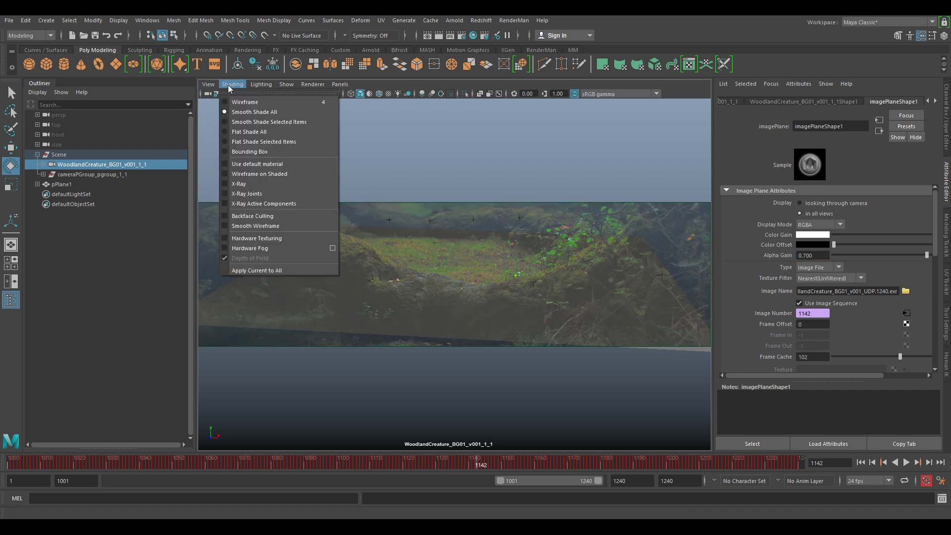
pyautogui.click(259, 173)
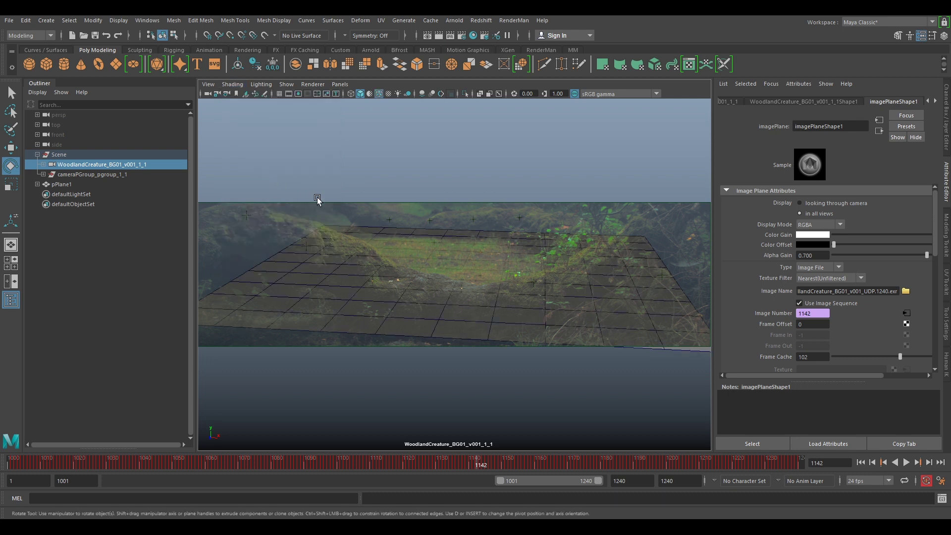
pyautogui.hotkey('alt', 'v')
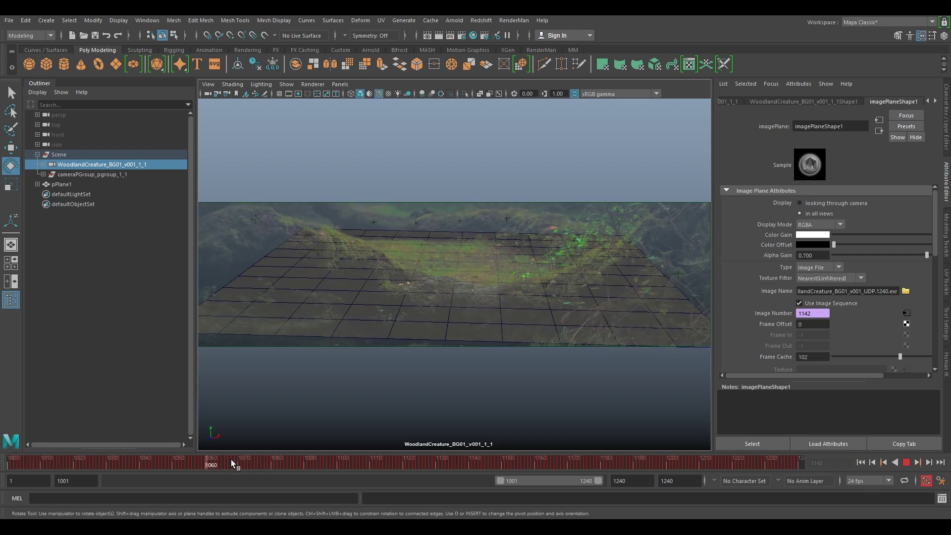
pyautogui.press('Escape')
# - Switch to the persp view and parent the Scene group under pPlane1
pyautogui.click(341, 85)
pyautogui.moveTo(361, 94)
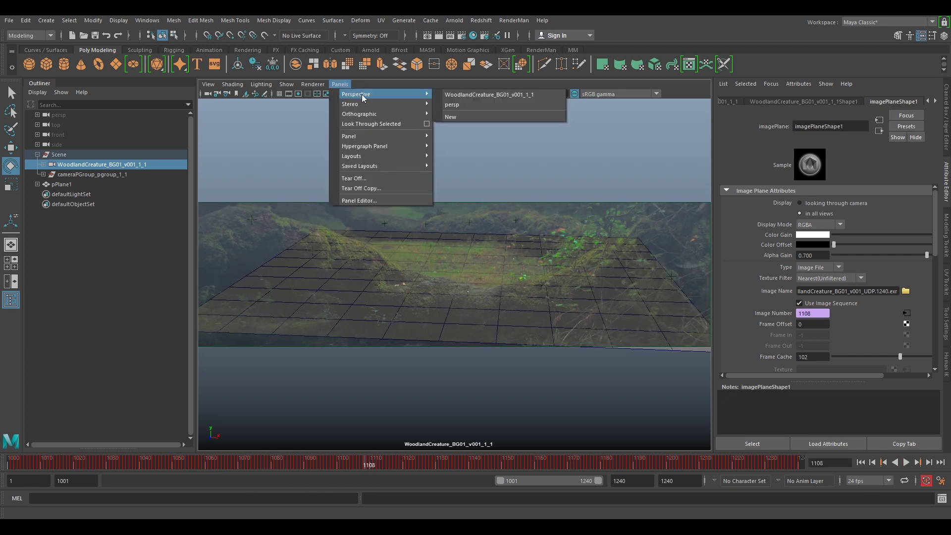
pyautogui.click(482, 105)
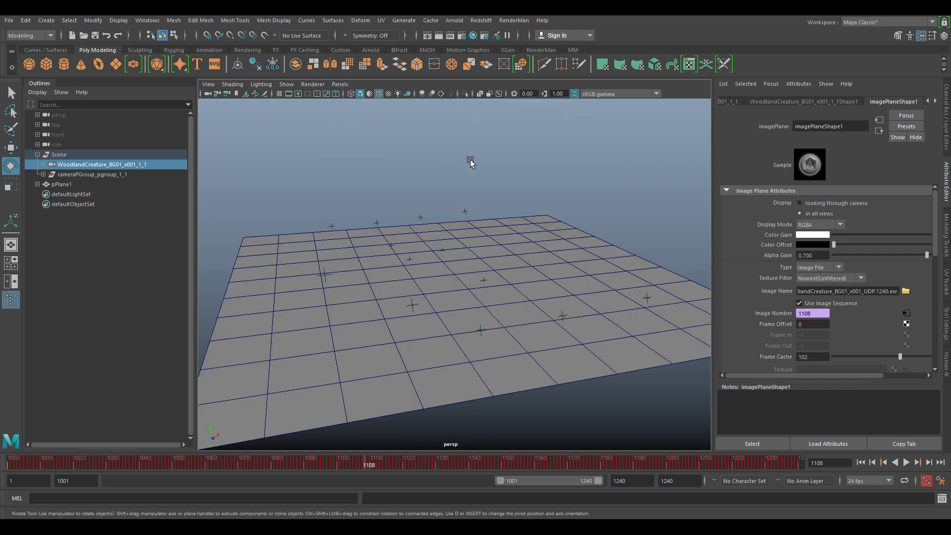
pyautogui.keyDown('alt'); pyautogui.moveTo(378, 191); pyautogui.dragTo(508, 205); pyautogui.keyUp('alt')
pyautogui.click(71, 186)
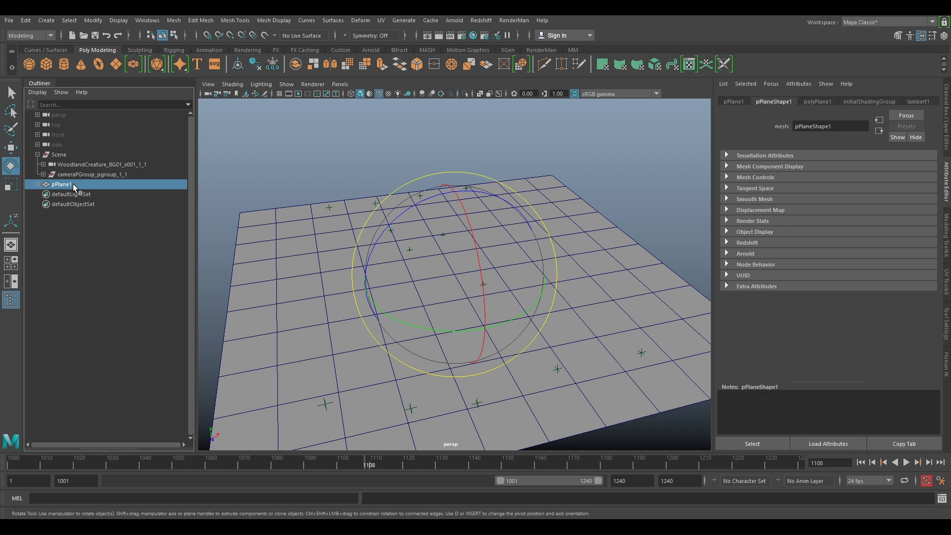
pyautogui.click(68, 156)
pyautogui.moveTo(64, 155); pyautogui.dragTo(70, 178)
pyautogui.click(70, 154)
pyautogui.press('f')
pyautogui.keyDown('alt'); pyautogui.moveTo(558, 233); pyautogui.dragTo(601, 329); pyautogui.keyUp('alt')
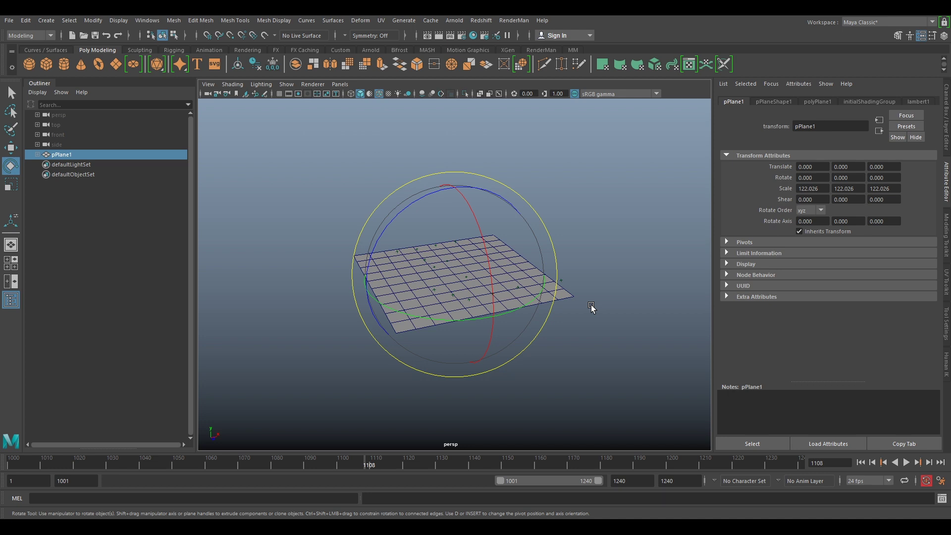
# - Create a polygon cube with width 27, height 5 and depth 10
pyautogui.click(51, 64)
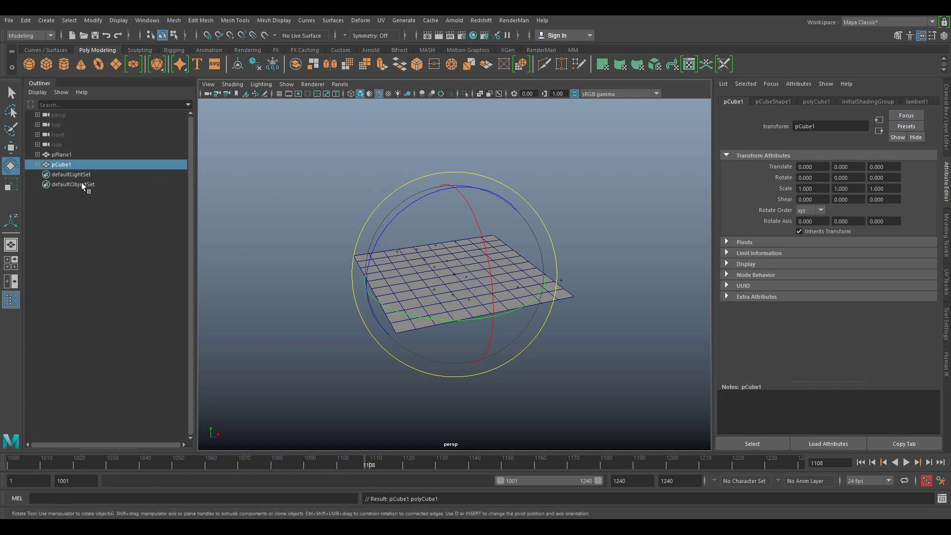
pyautogui.click(816, 102)
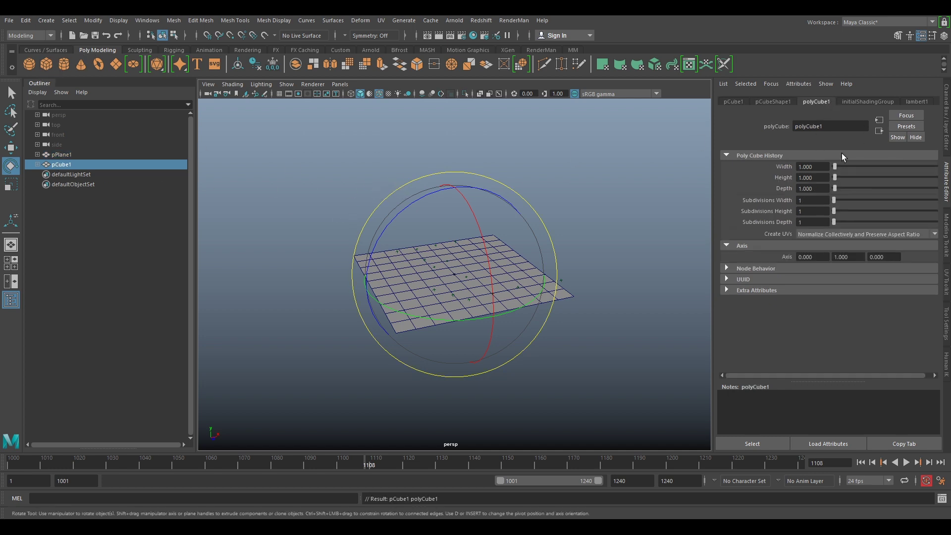
pyautogui.moveTo(821, 167); pyautogui.dragTo(460, 167)
pyautogui.write('27')
pyautogui.press('Return')
pyautogui.moveTo(820, 179); pyautogui.dragTo(708, 189)
pyautogui.keyDown('ctrl'); pyautogui.moveTo(826, 188); pyautogui.dragTo(626, 189); pyautogui.keyUp('ctrl')
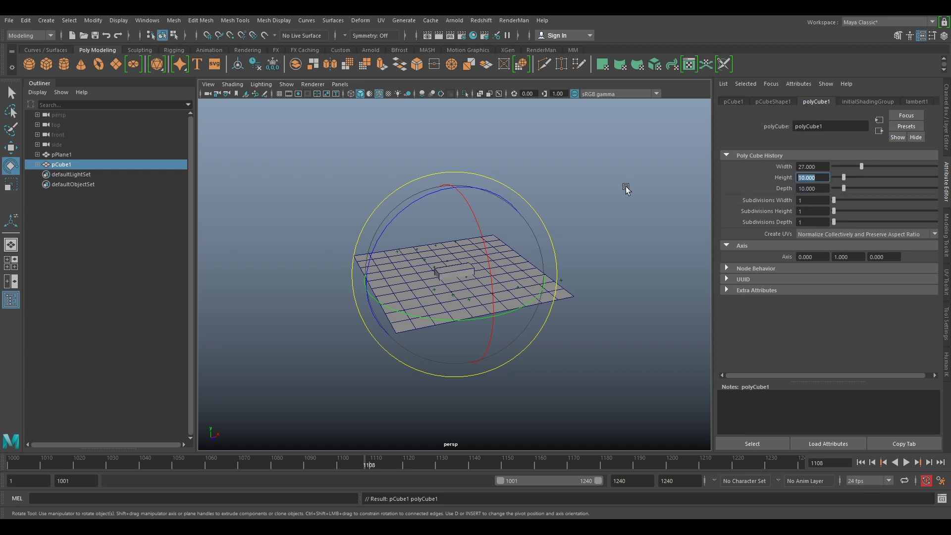
pyautogui.press('Return')
# - Raise the cube vertically above the ground plane and inspect it against the tracked locators
pyautogui.press('w')
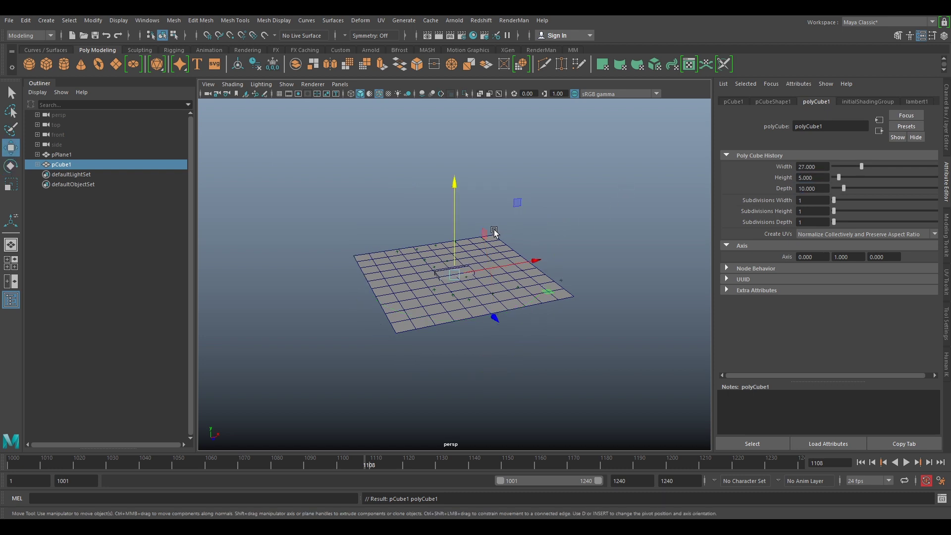
pyautogui.moveTo(456, 233); pyautogui.dragTo(455, 199)
pyautogui.scroll(6, 528, 301)
pyautogui.keyDown('alt'); pyautogui.moveTo(590, 304); pyautogui.dragTo(489, 299); pyautogui.keyUp('alt')
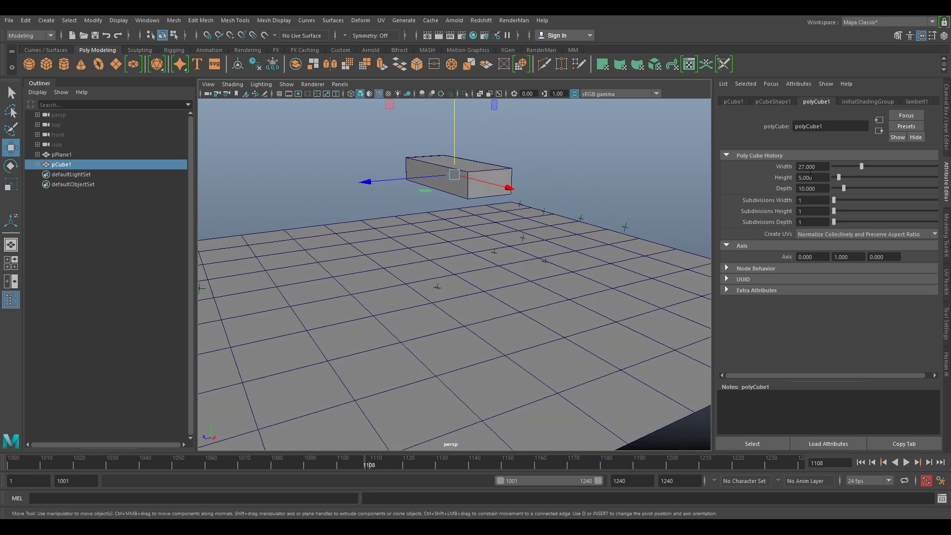
pyautogui.scroll(-5, 544, 263)
pyautogui.keyDown('alt'); pyautogui.moveTo(500, 285); pyautogui.dragTo(511, 238); pyautogui.keyUp('alt')
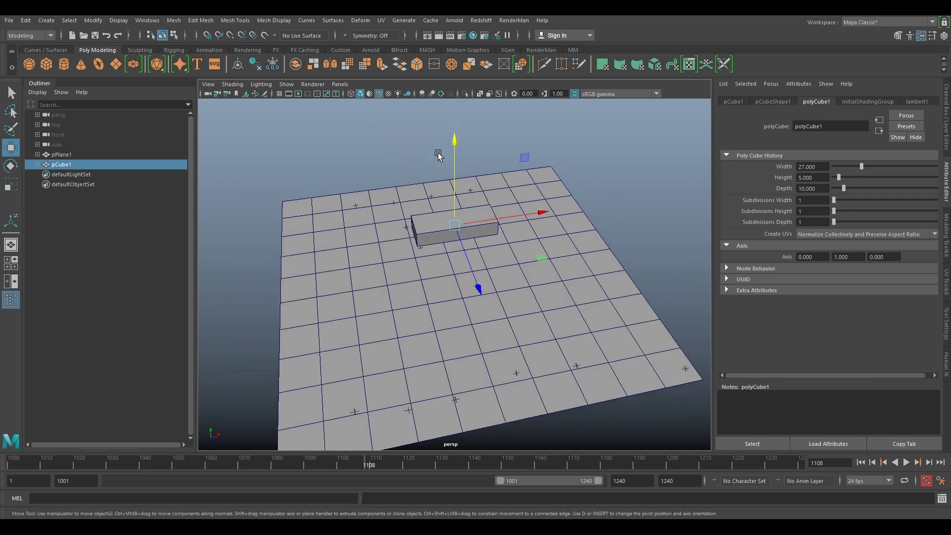
pyautogui.keyDown('alt'); pyautogui.moveTo(518, 283); pyautogui.dragTo(602, 265); pyautogui.keyUp('alt')
# - Look through the WoodlandCreature_BG01_v001_1_1 camera and tear off a copy of that view as a small floating window
pyautogui.click(603, 256)
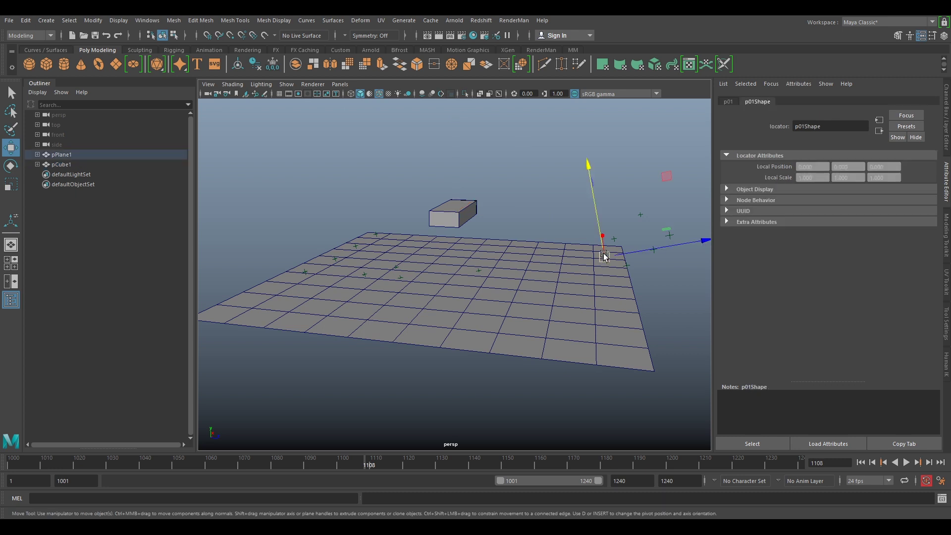
pyautogui.click(340, 85)
pyautogui.moveTo(361, 96)
pyautogui.click(451, 96)
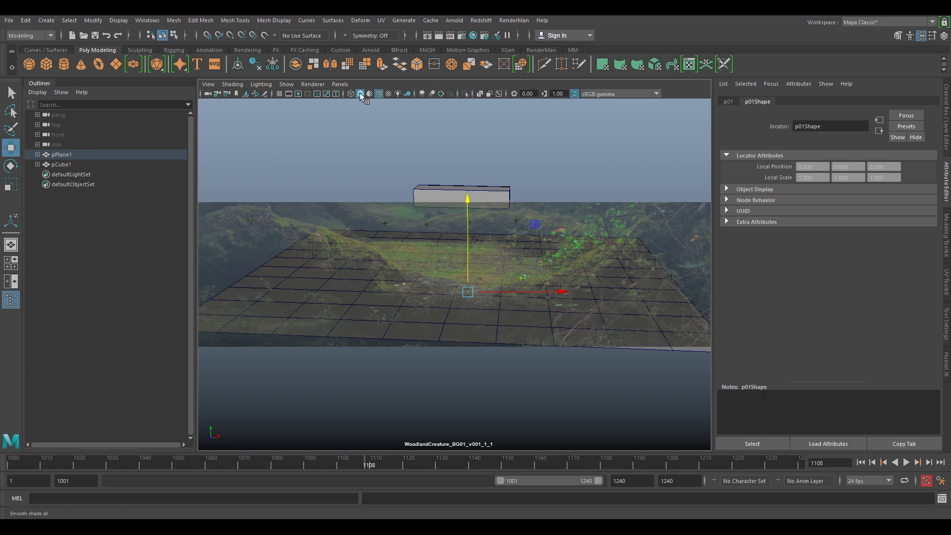
pyautogui.click(340, 84)
pyautogui.click(380, 189)
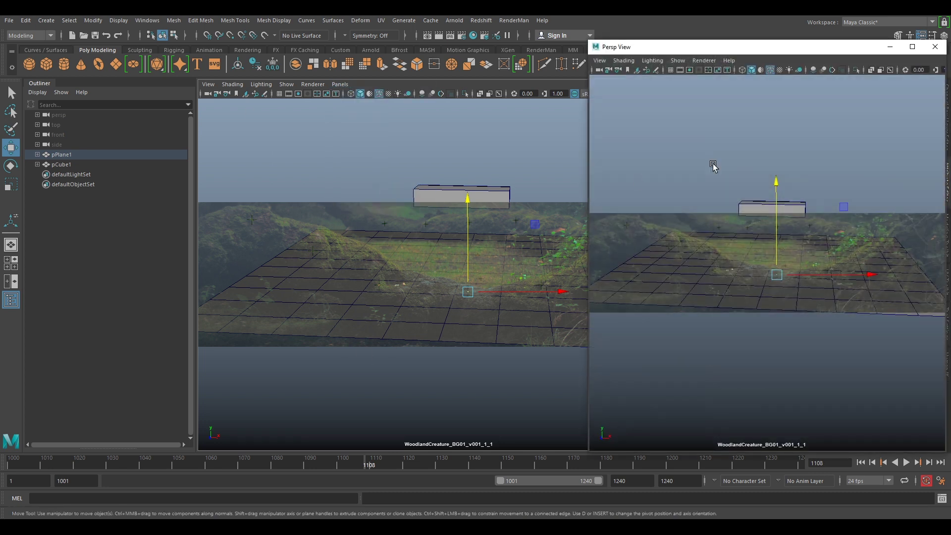
pyautogui.moveTo(591, 40); pyautogui.dragTo(496, 251)
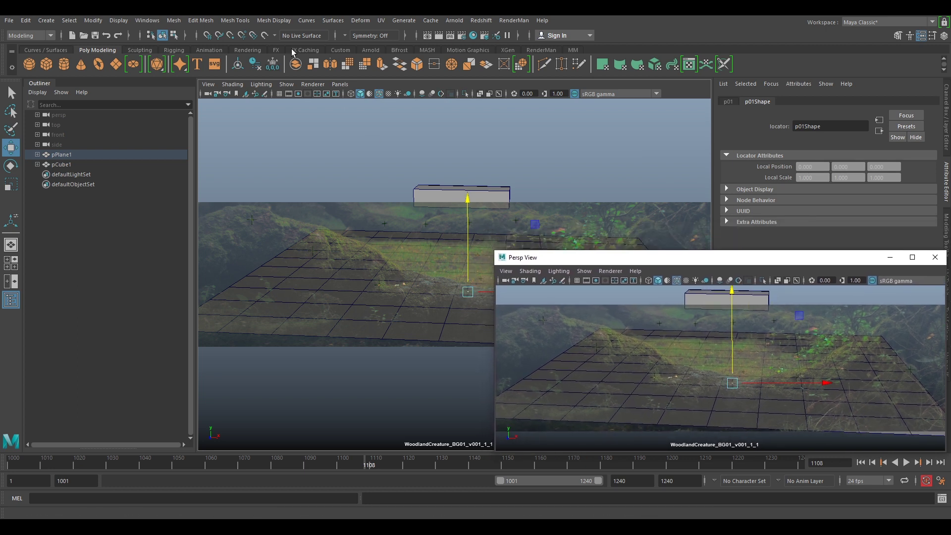
# - Return the main viewport to the persp view and frame the plane beside the floating camera view
pyautogui.click(340, 84)
pyautogui.moveTo(364, 95)
pyautogui.click(458, 106)
pyautogui.keyDown('alt'); pyautogui.moveTo(521, 232); pyautogui.dragTo(560, 226); pyautogui.keyUp('alt')
pyautogui.keyDown('alt'); pyautogui.moveTo(562, 226); pyautogui.dragTo(446, 220, button='middle'); pyautogui.keyUp('alt')
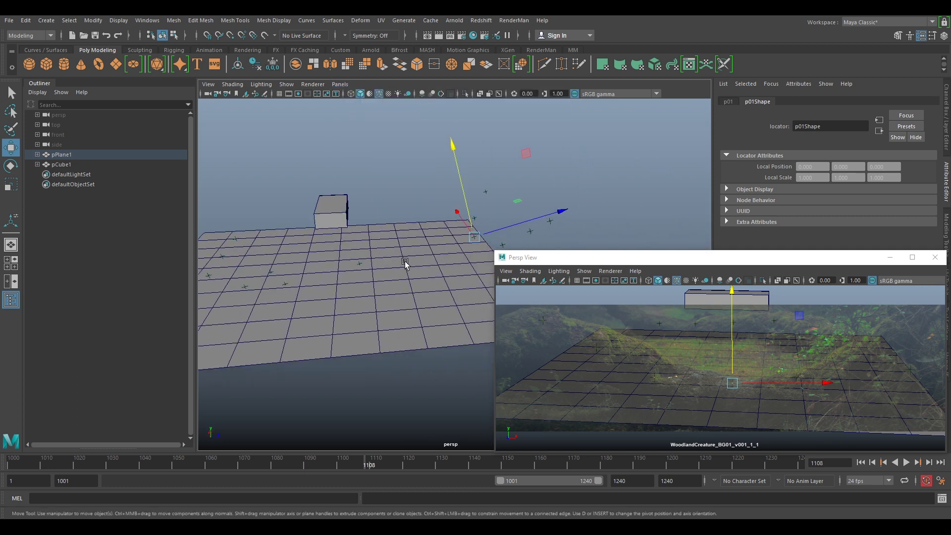
# - Scale pPlane1, with the tracked scene parented under it, uniformly to about 248
pyautogui.click(395, 276)
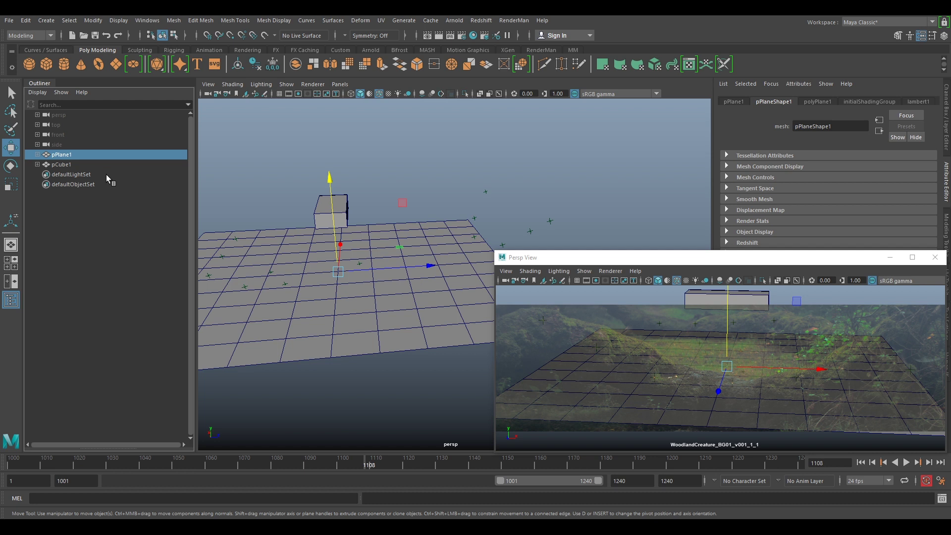
pyautogui.press('r')
pyautogui.keyDown('alt'); pyautogui.moveTo(331, 275); pyautogui.dragTo(410, 234); pyautogui.keyUp('alt')
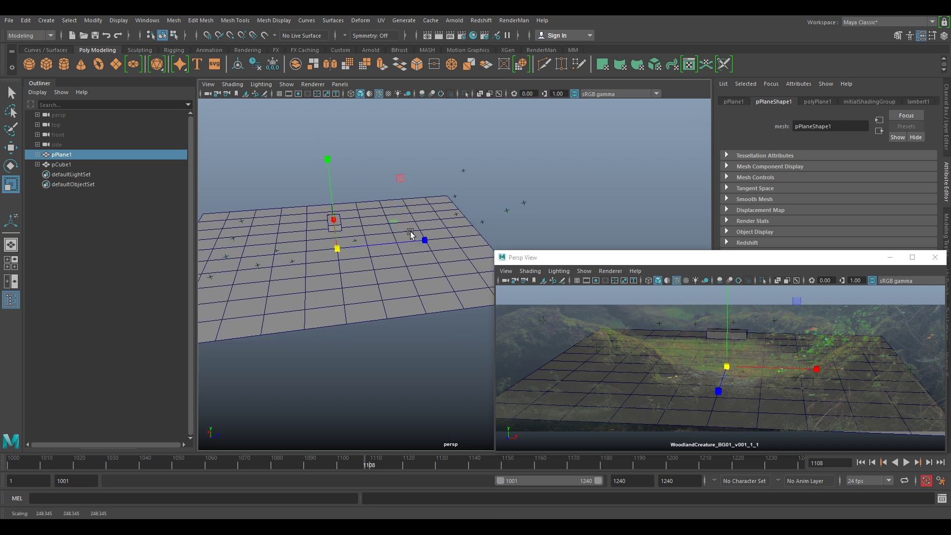
pyautogui.press('w')
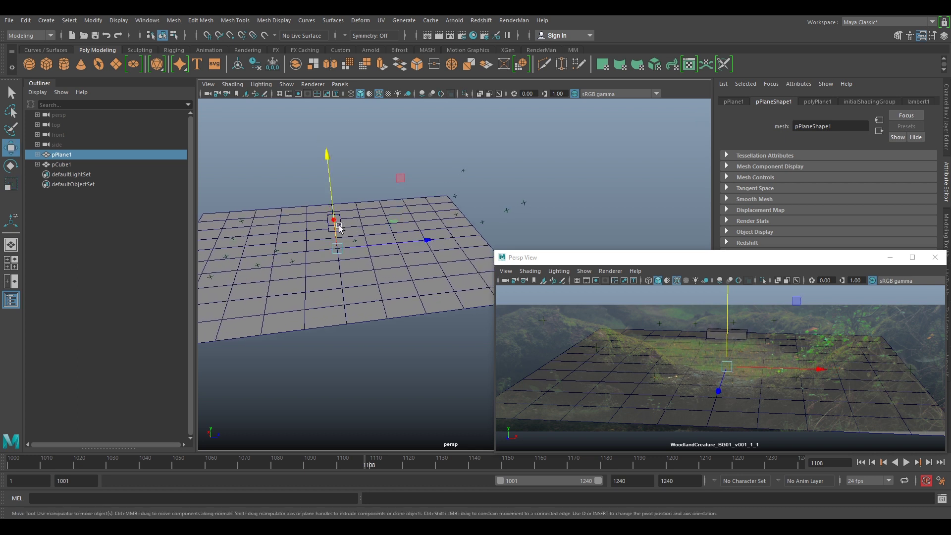
# - Move the cube forward along Z and snap it onto the p01 locator
pyautogui.click(382, 144)
pyautogui.click(337, 227)
pyautogui.moveTo(345, 225); pyautogui.dragTo(487, 214)
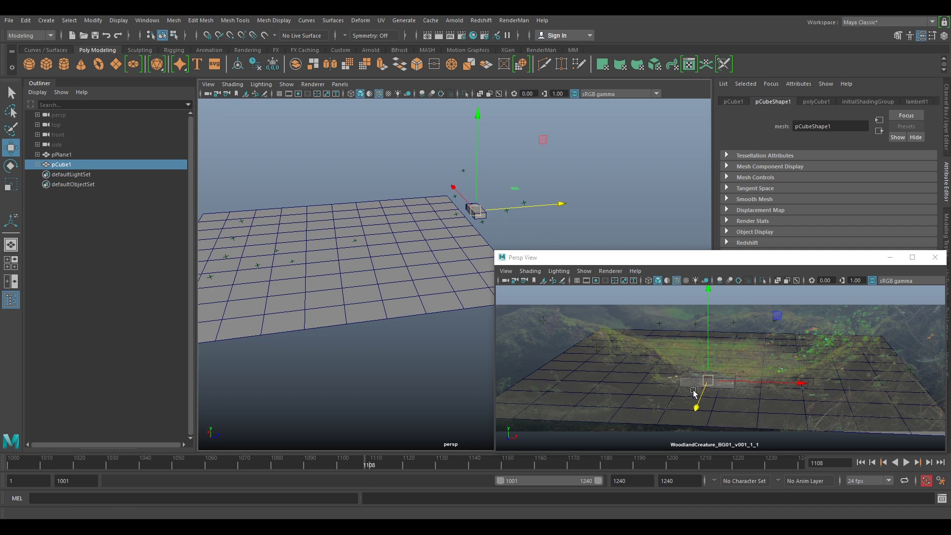
pyautogui.press('v')
pyautogui.moveTo(711, 383); pyautogui.dragTo(733, 384)
# - Rotate the cube to about -107, 105, -106 so its long side runs in the camera's depth direction
pyautogui.keyDown('alt'); pyautogui.moveTo(485, 224); pyautogui.dragTo(386, 212); pyautogui.keyUp('alt')
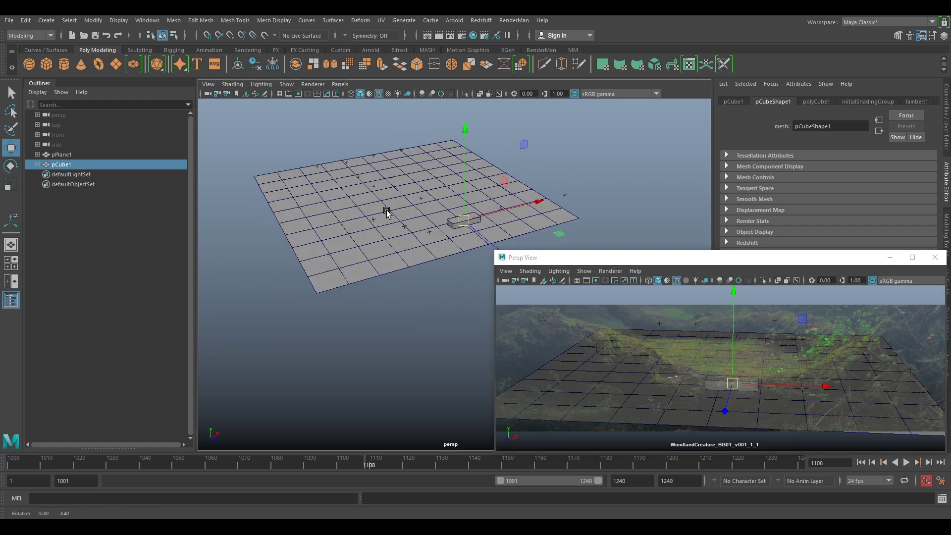
pyautogui.keyDown('alt'); pyautogui.moveTo(386, 212); pyautogui.dragTo(478, 238, button='right'); pyautogui.keyUp('alt')
pyautogui.keyDown('alt'); pyautogui.moveTo(478, 238); pyautogui.dragTo(431, 317, button='middle'); pyautogui.keyUp('alt')
pyautogui.keyDown('alt'); pyautogui.moveTo(431, 317); pyautogui.dragTo(397, 341); pyautogui.keyUp('alt')
pyautogui.press('e')
pyautogui.moveTo(379, 373); pyautogui.dragTo(429, 387)
pyautogui.moveTo(396, 327); pyautogui.dragTo(384, 350)
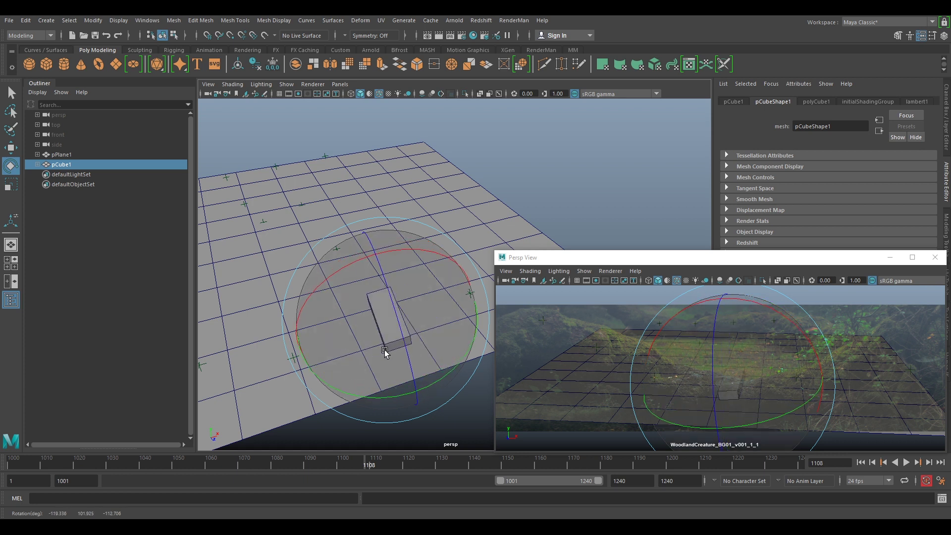
pyautogui.moveTo(448, 281); pyautogui.dragTo(455, 284)
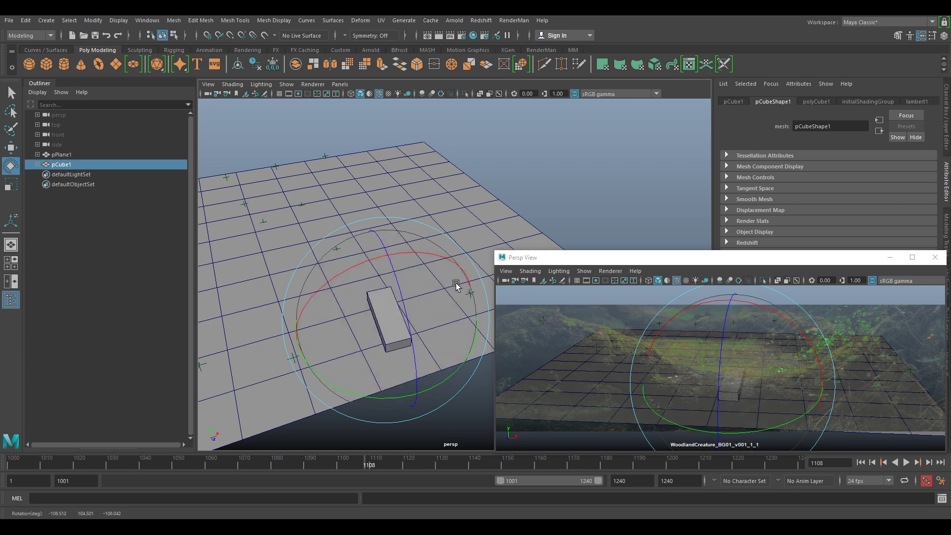
# - Scale pPlane1 uniformly up to about 321
pyautogui.click(61, 155)
pyautogui.press('f')
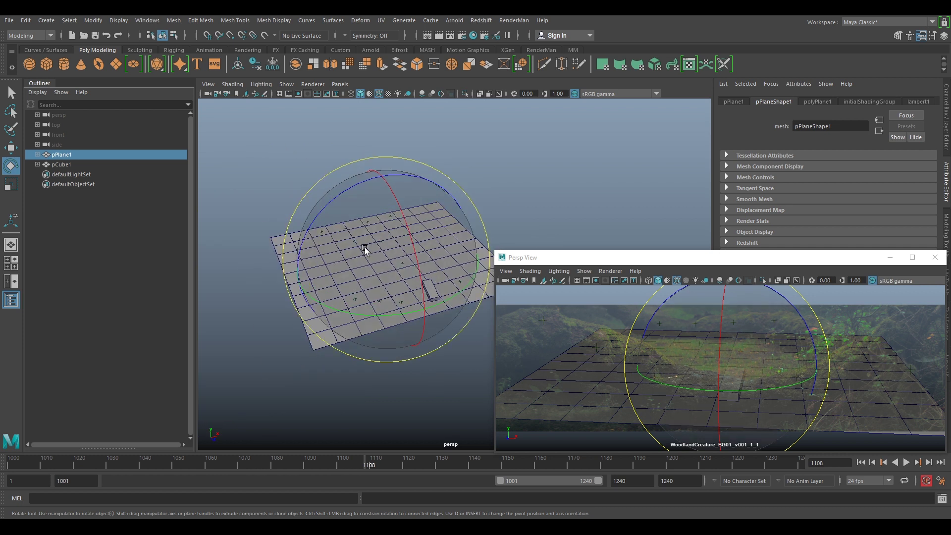
pyautogui.press('r')
pyautogui.moveTo(422, 257); pyautogui.dragTo(510, 247)
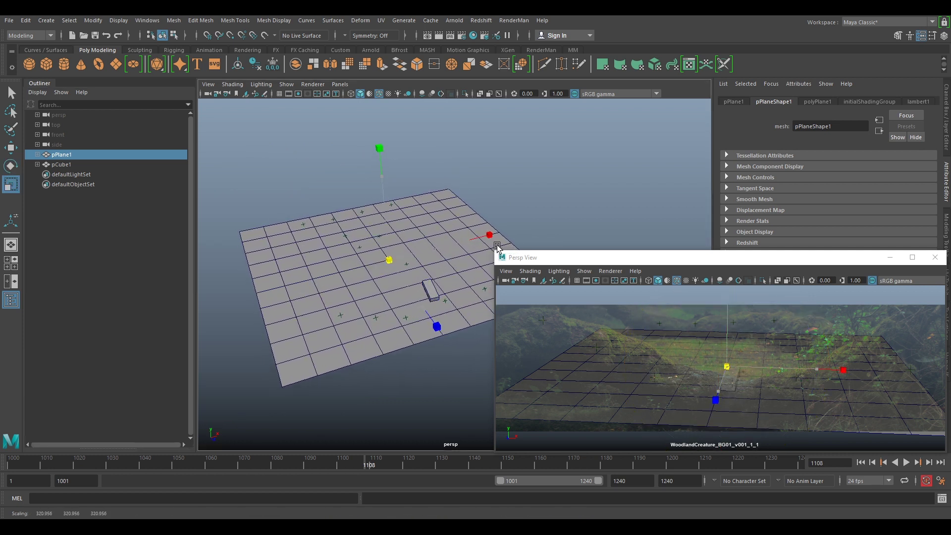
# - Snap the cube back onto the p01 locator at about 14.4, 22.3, 135.3
pyautogui.click(431, 291)
pyautogui.press('w')
pyautogui.press('v')
pyautogui.moveTo(432, 289); pyautogui.dragTo(445, 304)
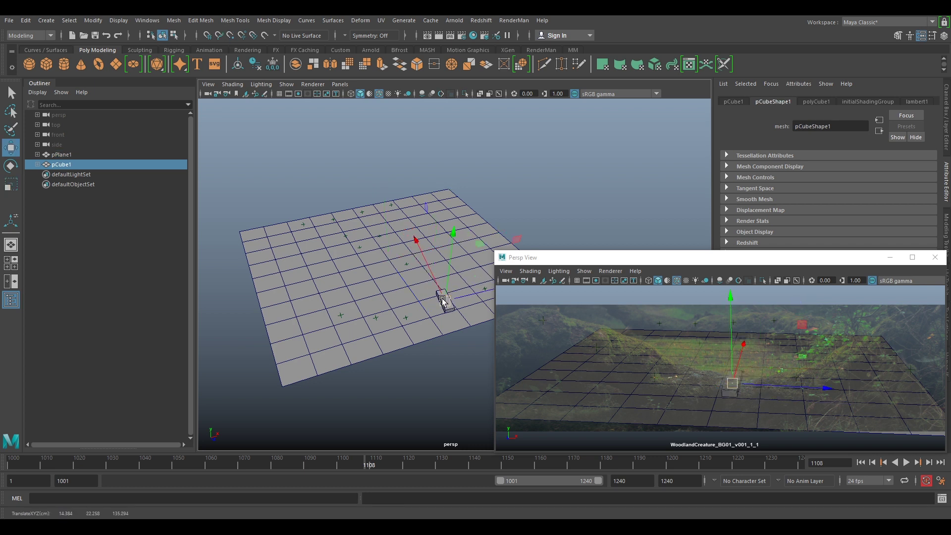
# - Move the cube sideways across the foreground and snap it to another locator at about -35.0, 28.6, 150.6
pyautogui.moveTo(755, 385); pyautogui.dragTo(715, 385)
pyautogui.keyDown('alt'); pyautogui.moveTo(456, 380); pyautogui.dragTo(414, 350); pyautogui.keyUp('alt')
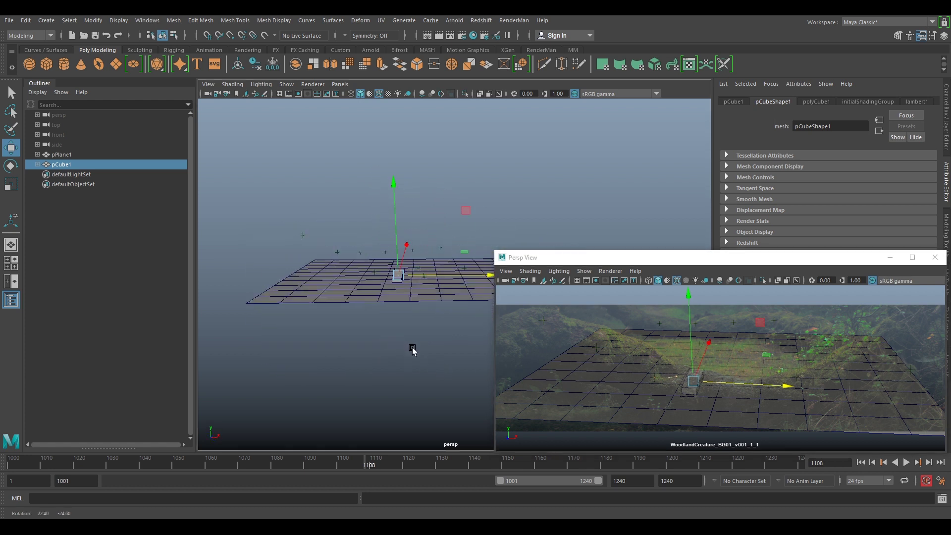
pyautogui.moveTo(706, 384); pyautogui.dragTo(685, 381)
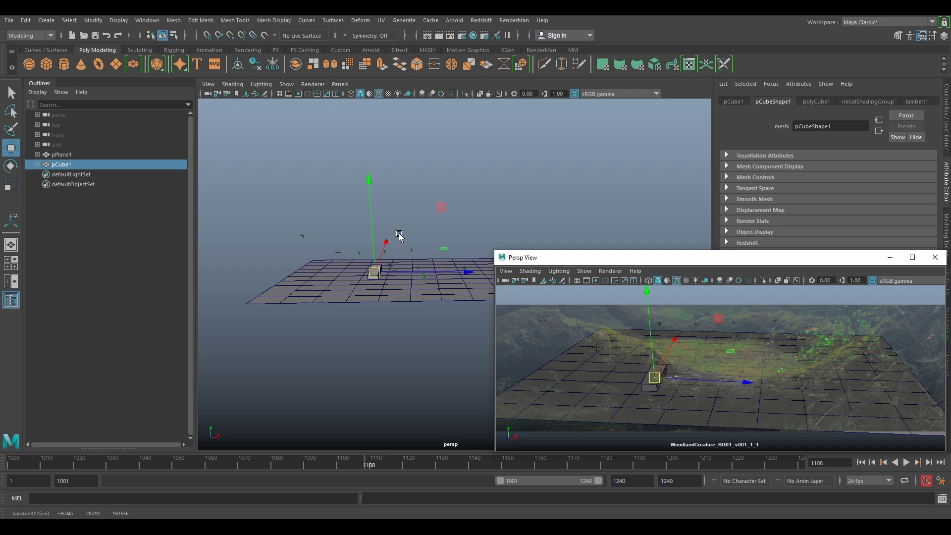
# - Fine-tune pPlane1's uniform scale and snap the cube onto the p01 locator at about 13.9, 21.5, 130.5
pyautogui.click(91, 155)
pyautogui.press('r')
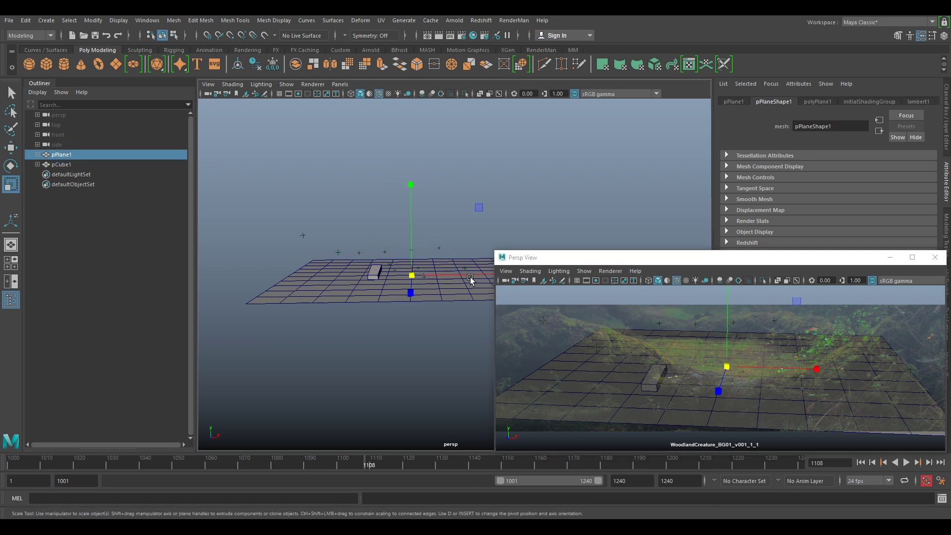
pyautogui.moveTo(412, 276); pyautogui.dragTo(430, 287)
pyautogui.click(61, 165)
pyautogui.press('w')
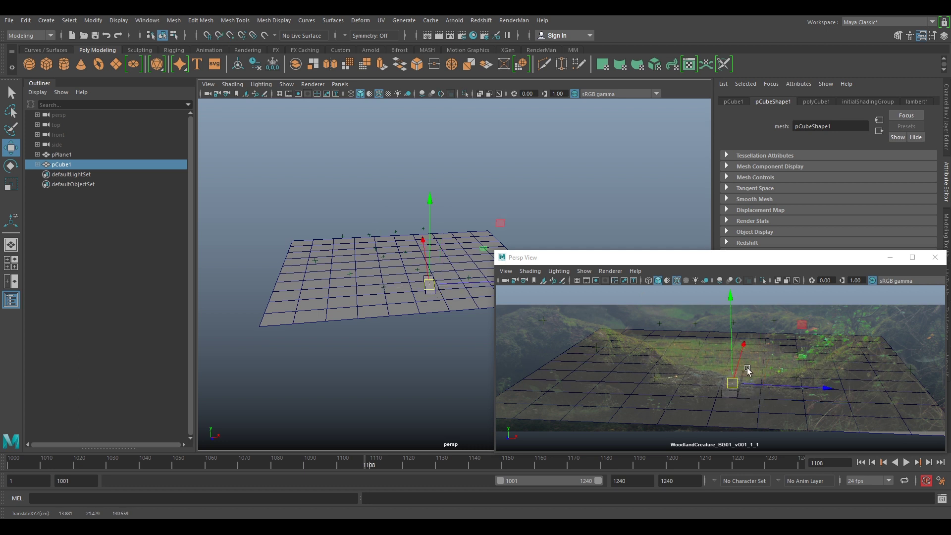
# - Delete the reference cube, select pPlane1 and play back the shot to check how the plane sticks to the plate
pyautogui.keyDown('alt'); pyautogui.moveTo(382, 272); pyautogui.dragTo(438, 286); pyautogui.keyUp('alt')
pyautogui.press('Delete')
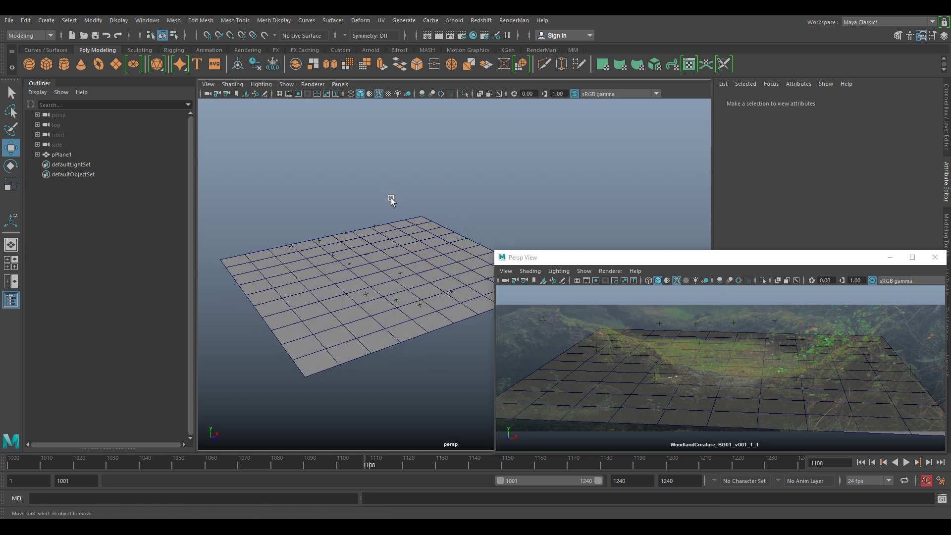
pyautogui.click(61, 154)
pyautogui.keyDown('alt'); pyautogui.moveTo(468, 233); pyautogui.dragTo(508, 472); pyautogui.keyUp('alt')
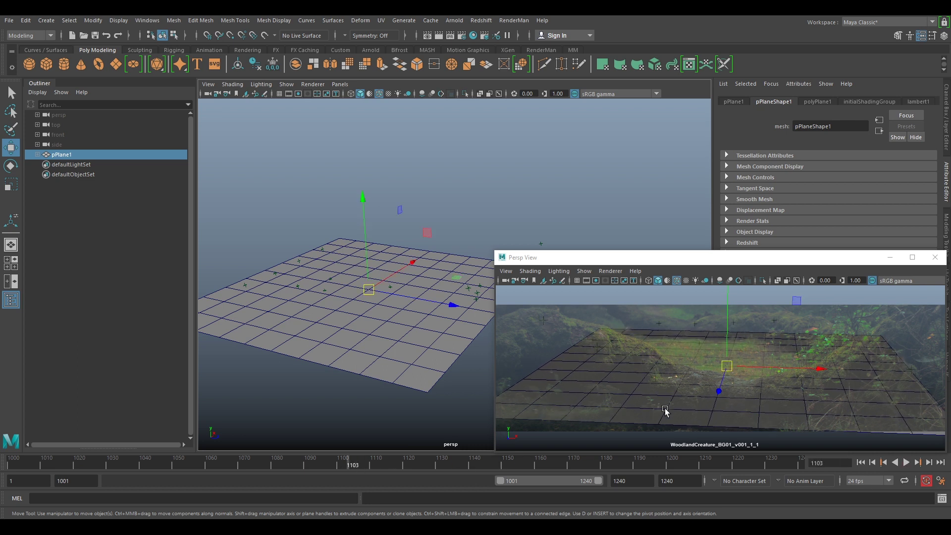
pyautogui.middleClick(666, 409)
pyautogui.hotkey('alt', 'v')
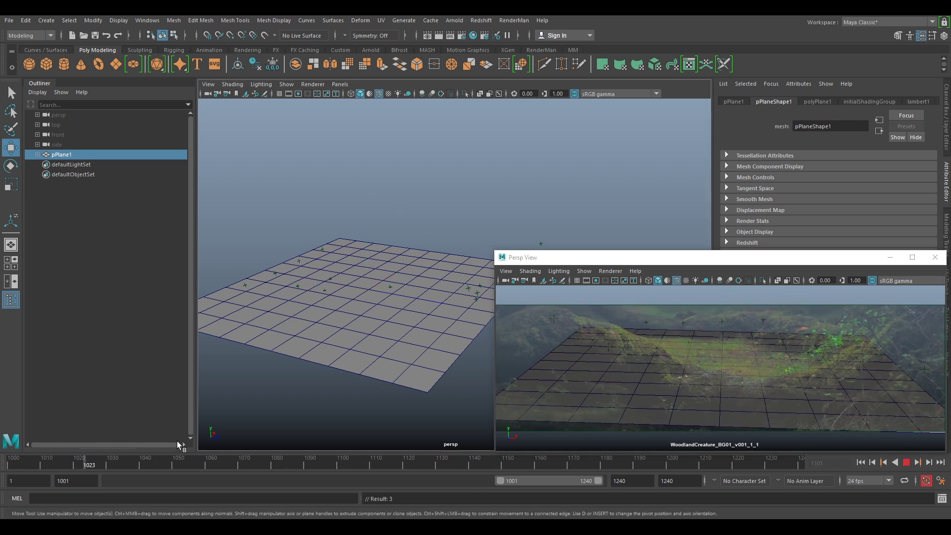
pyautogui.hotkey('alt', 'v')
pyautogui.keyDown('alt'); pyautogui.moveTo(421, 326); pyautogui.dragTo(465, 298); pyautogui.keyUp('alt')
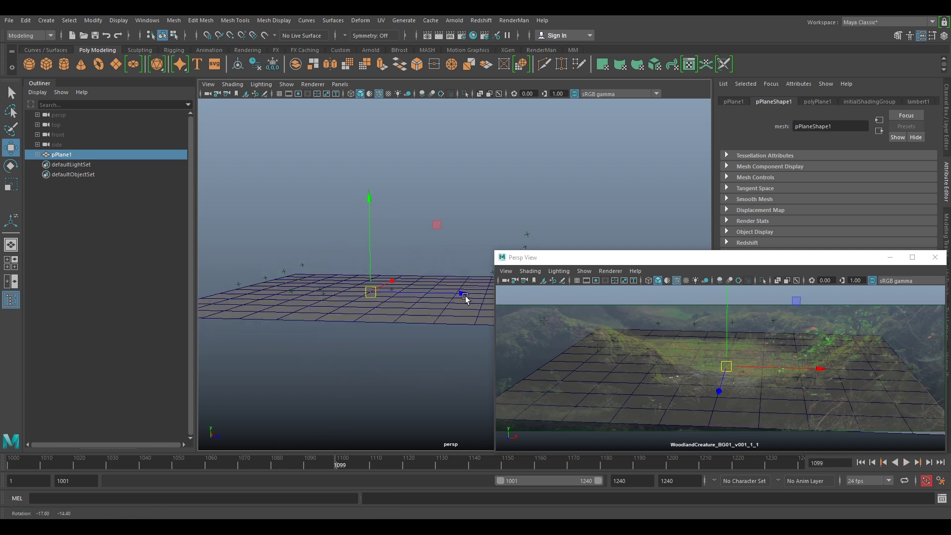
# - Display pPlane1's transform channels and select the p13 locator to inspect its position relative to the ground plane
pyautogui.click(67, 156)
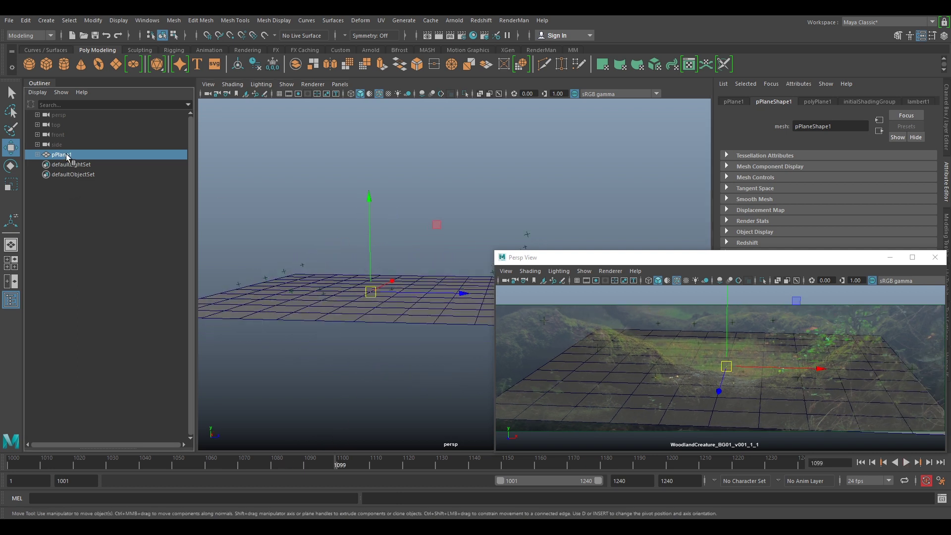
pyautogui.click(947, 131)
pyautogui.moveTo(780, 260); pyautogui.dragTo(771, 201)
pyautogui.keyDown('alt'); pyautogui.moveTo(369, 265); pyautogui.dragTo(391, 265); pyautogui.keyUp('alt')
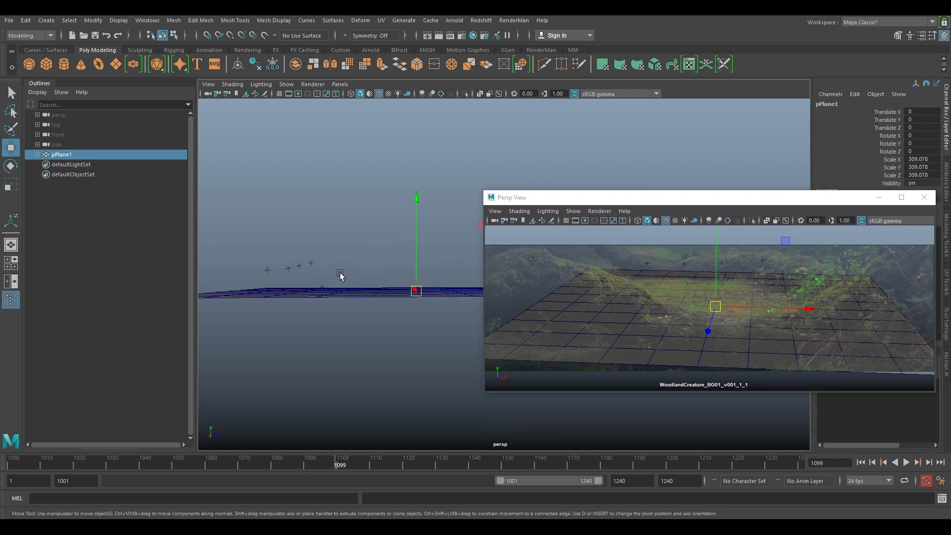
pyautogui.click(323, 286)
pyautogui.keyDown('alt'); pyautogui.moveTo(322, 287); pyautogui.dragTo(424, 214); pyautogui.keyUp('alt')
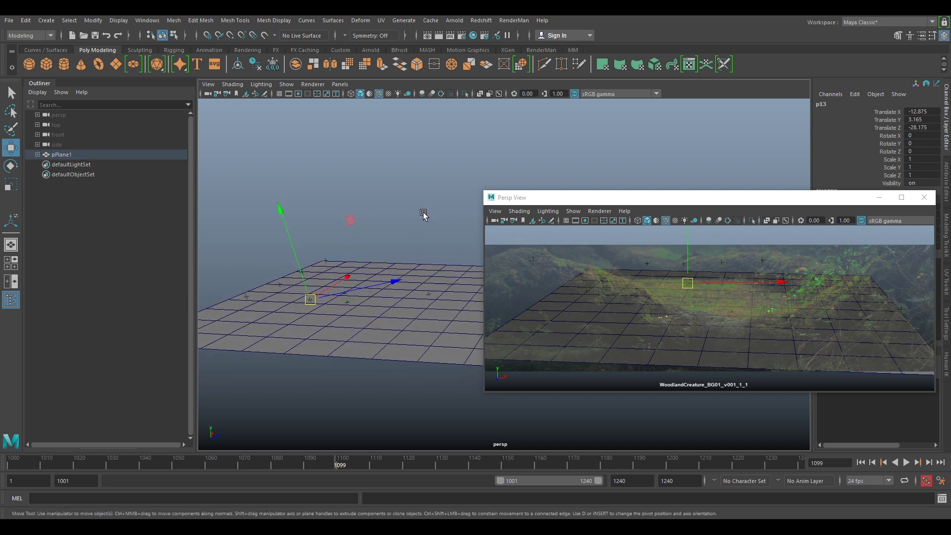
# - Try a slight rotation of the Scene group under pPlane1 to level the locators with the ground plane
pyautogui.click(36, 155)
pyautogui.click(70, 175)
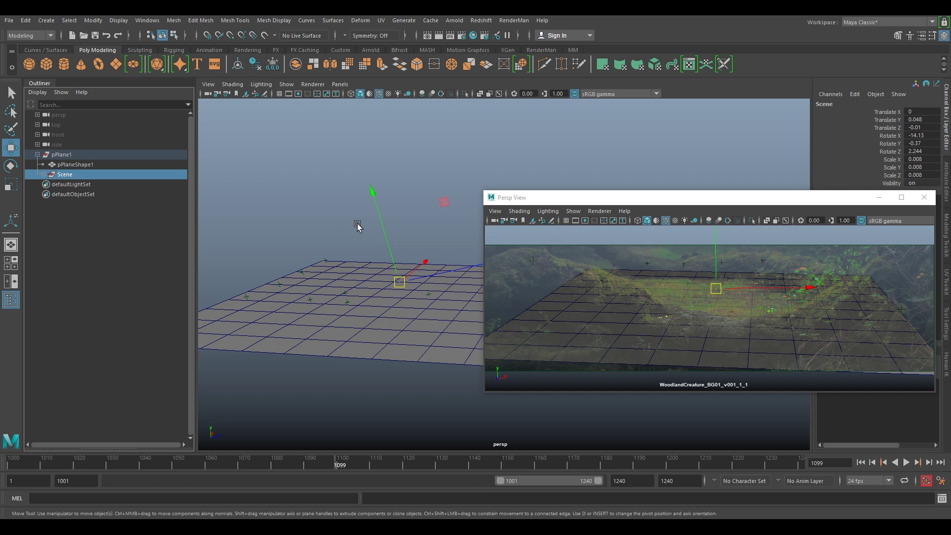
pyautogui.press('e')
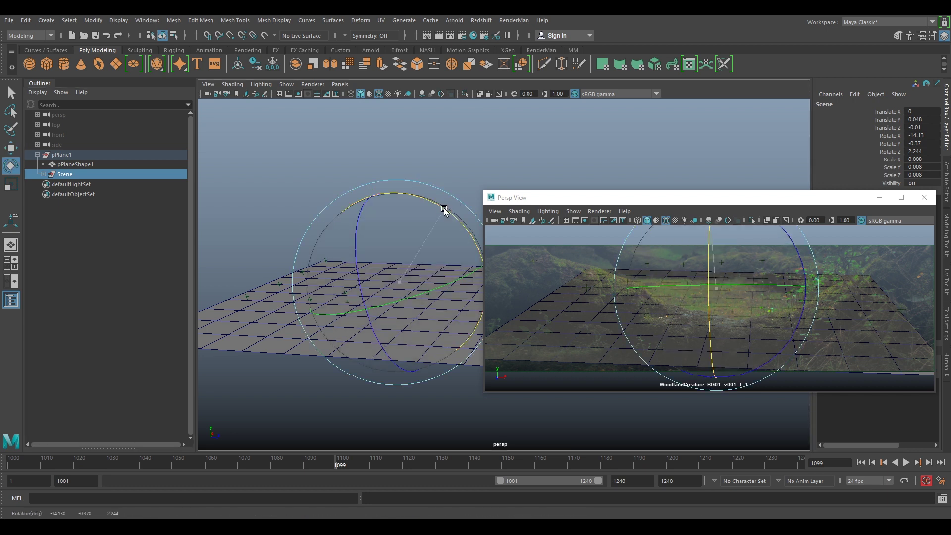
pyautogui.moveTo(444, 209); pyautogui.dragTo(444, 207)
pyautogui.moveTo(444, 210); pyautogui.dragTo(443, 210)
pyautogui.hotkey('ctrl', 'z')
pyautogui.keyDown('alt'); pyautogui.moveTo(364, 201); pyautogui.dragTo(381, 191); pyautogui.keyUp('alt')
pyautogui.click(461, 145)
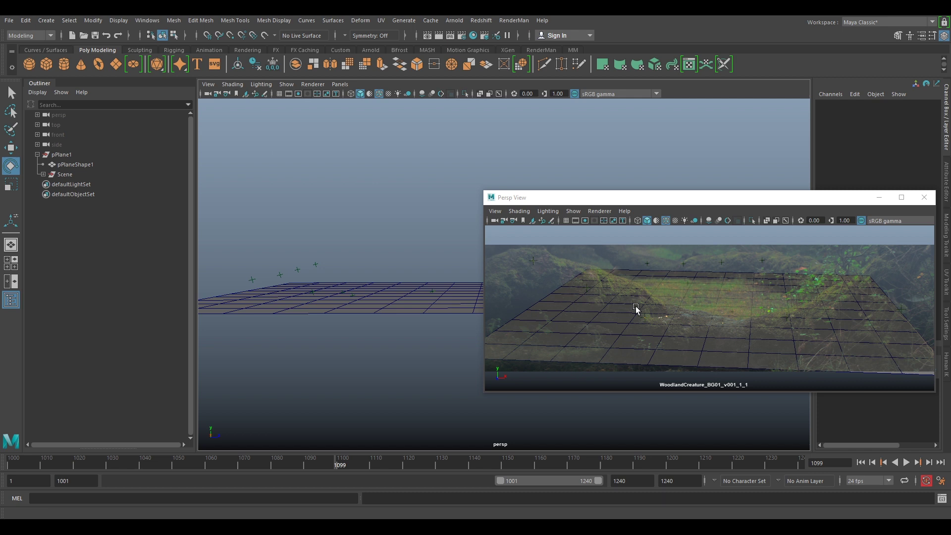
# - Create a polygon cylinder and snap it onto the p01 locator at about 13.9, 21.5, 130.6
pyautogui.keyDown('alt'); pyautogui.moveTo(361, 218); pyautogui.dragTo(452, 221); pyautogui.keyUp('alt')
pyautogui.moveTo(797, 200); pyautogui.dragTo(807, 250)
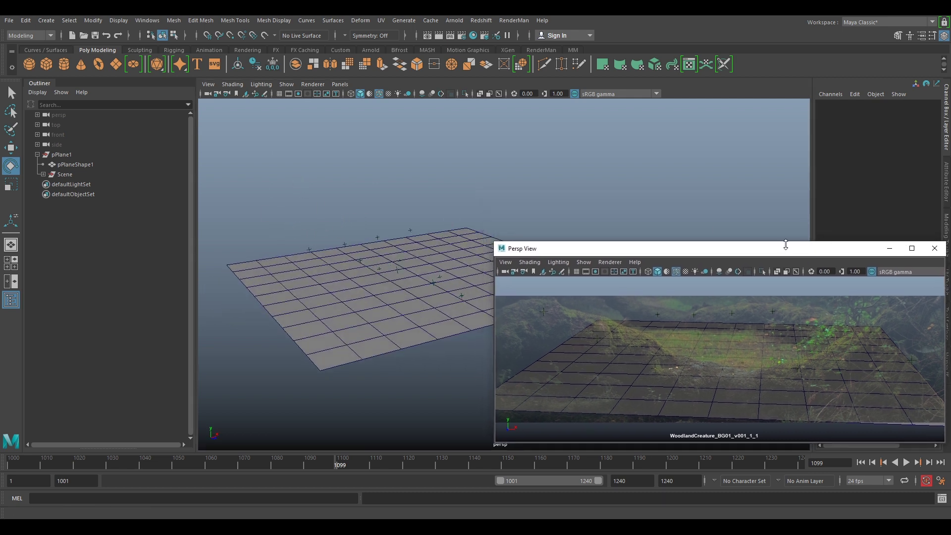
pyautogui.keyDown('alt'); pyautogui.moveTo(415, 243); pyautogui.dragTo(377, 258); pyautogui.keyUp('alt')
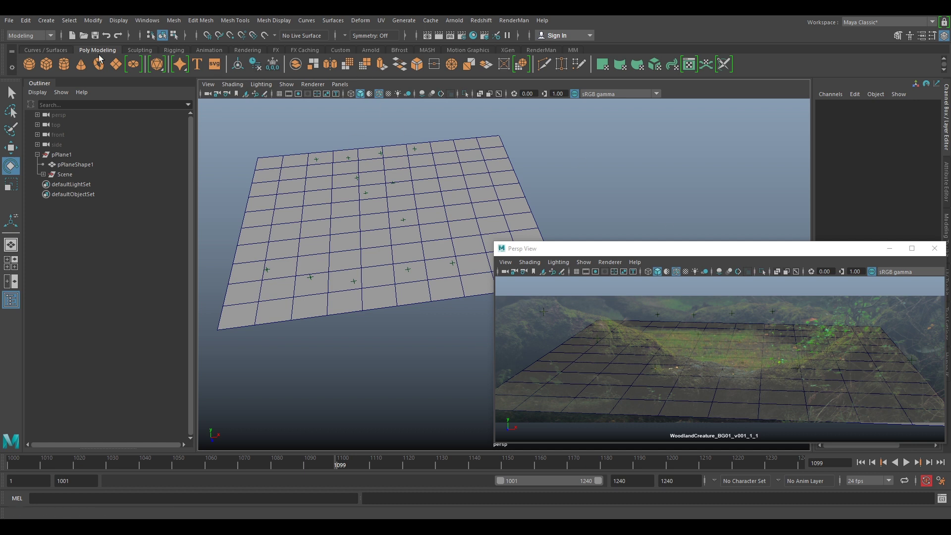
pyautogui.click(65, 69)
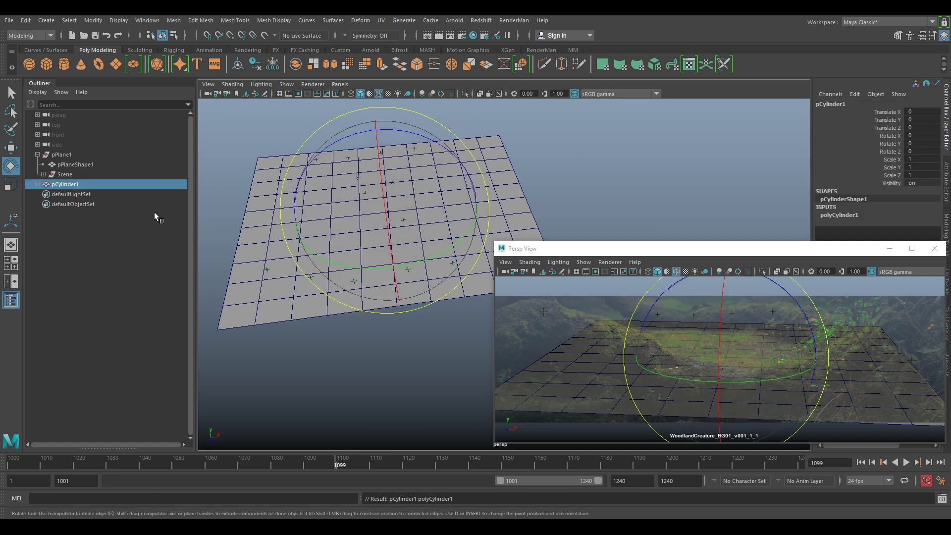
pyautogui.press('w')
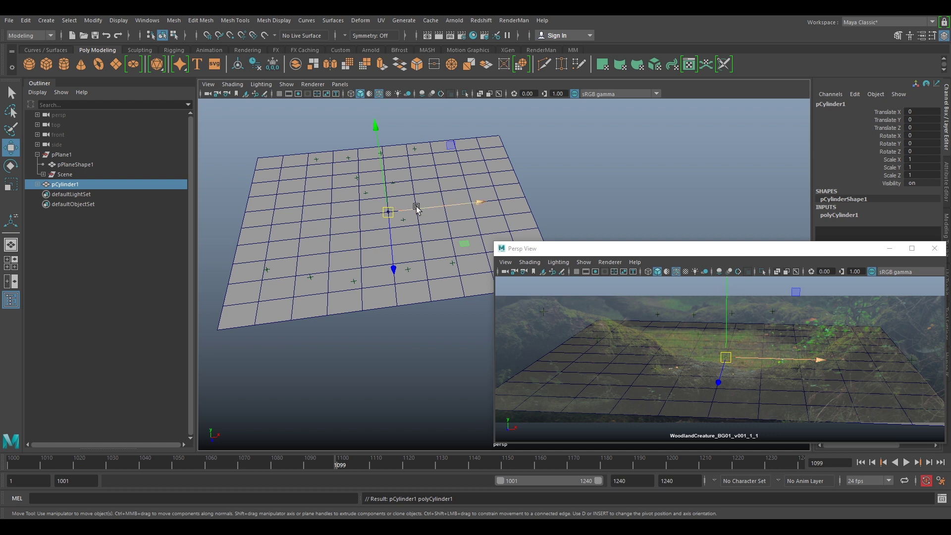
pyautogui.moveTo(395, 226); pyautogui.dragTo(458, 268)
# - Scale the cylinder uniformly to about 20.65 and rotate it about -91 degrees on Z to lie sideways
pyautogui.press('r')
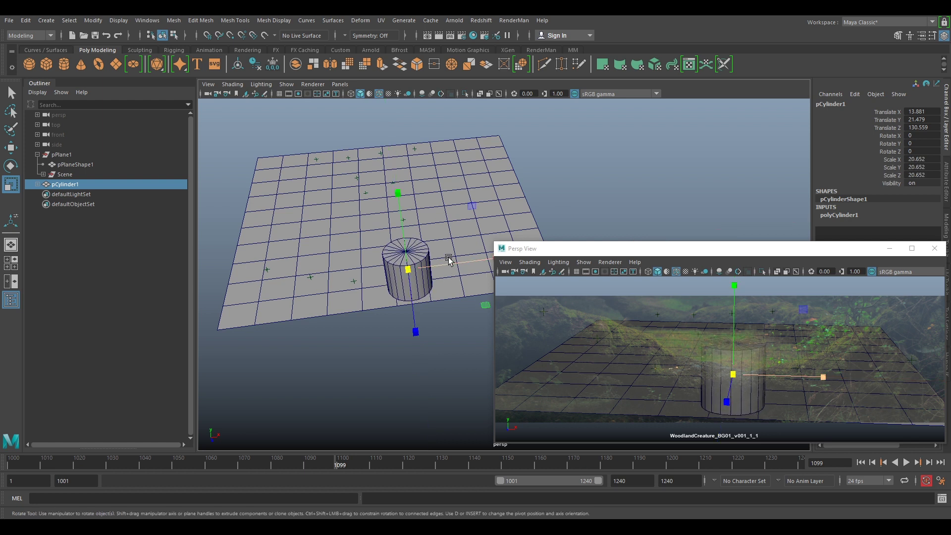
pyautogui.press('e')
pyautogui.moveTo(448, 197); pyautogui.dragTo(532, 317)
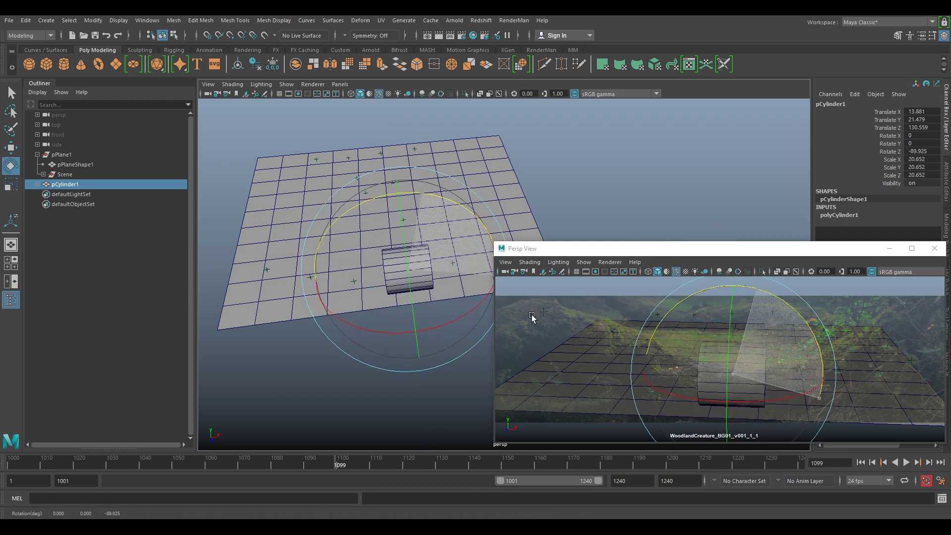
# - Lower the cylinder to about 13.6, 4.6, 130.6 and scrub through the shot to check its fit on the foreground bank
pyautogui.press('w')
pyautogui.moveTo(734, 417); pyautogui.dragTo(733, 439)
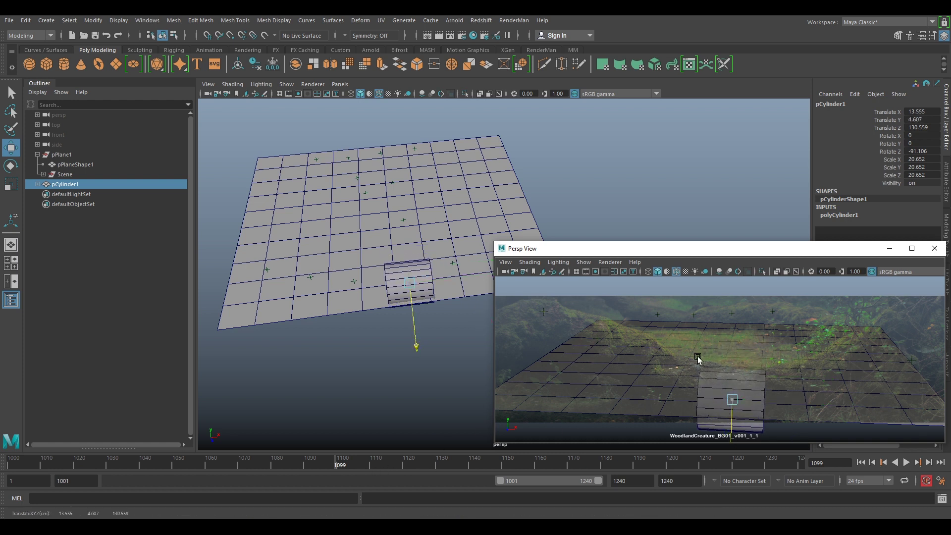
pyautogui.moveTo(357, 462); pyautogui.dragTo(863, 461)
pyautogui.moveTo(582, 467); pyautogui.dragTo(0, 463)
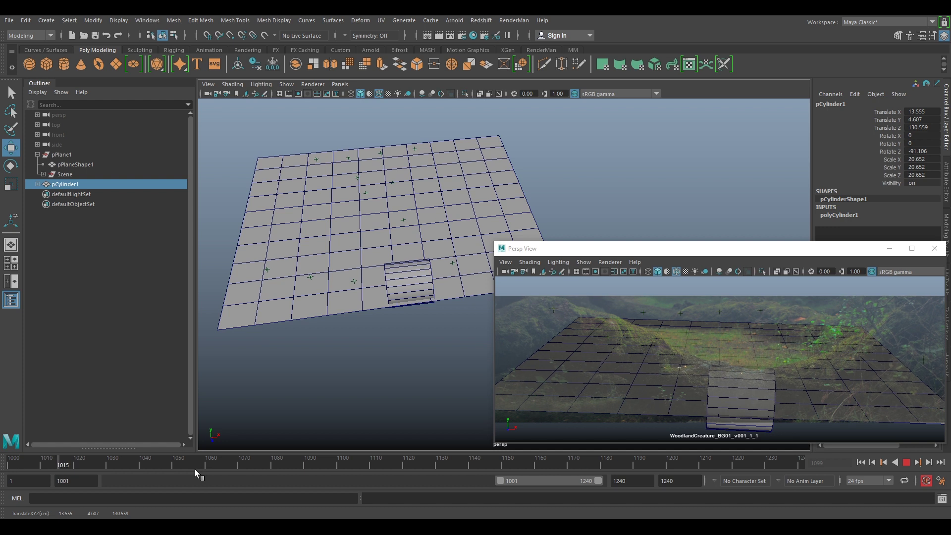
pyautogui.moveTo(143, 479); pyautogui.dragTo(90, 473)
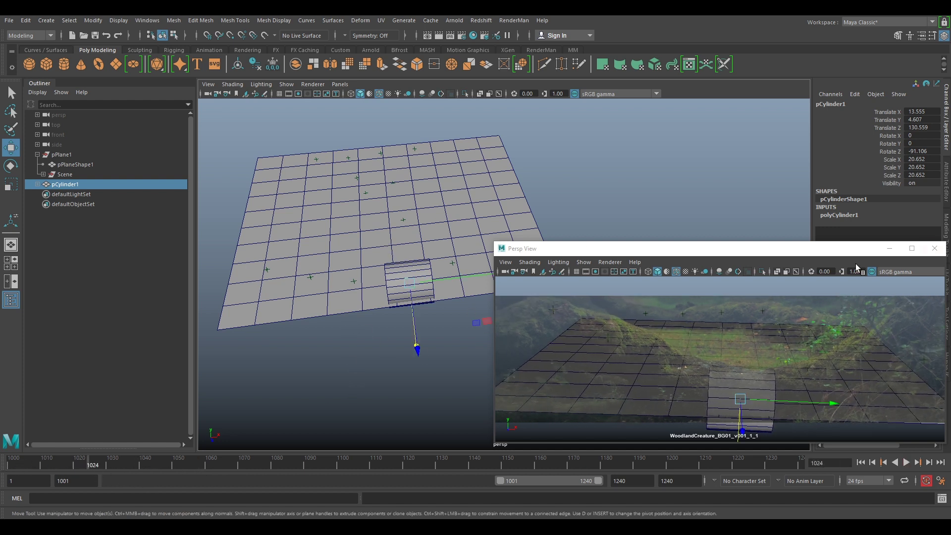
# - Reduce the number of axis subdivisions in the cylinder's polyCylinder1 settings
pyautogui.keyDown('alt'); pyautogui.moveTo(338, 275); pyautogui.dragTo(389, 270); pyautogui.keyUp('alt')
pyautogui.scroll(4, 393, 278)
pyautogui.keyDown('alt'); pyautogui.moveTo(393, 278); pyautogui.dragTo(449, 287, button='middle'); pyautogui.keyUp('alt')
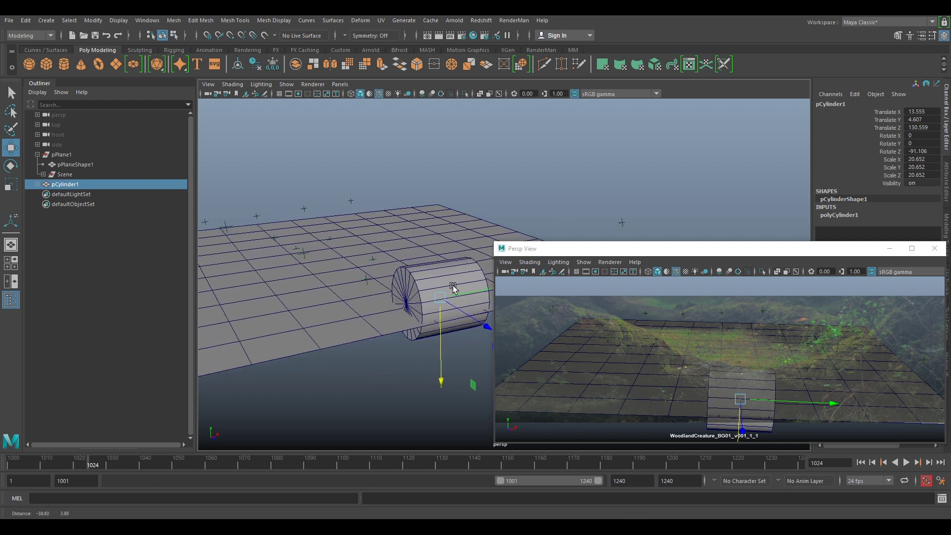
pyautogui.scroll(3, 436, 288)
pyautogui.moveTo(828, 257); pyautogui.dragTo(760, 249)
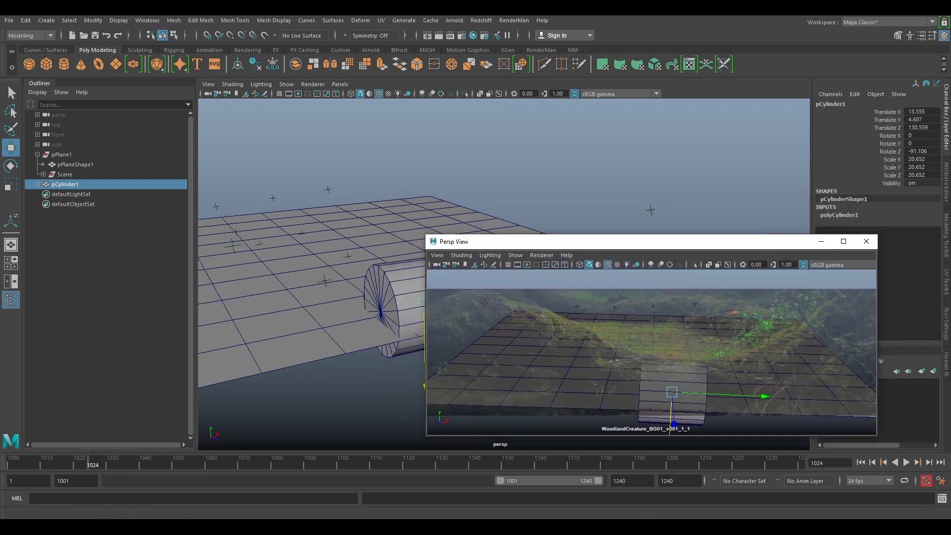
pyautogui.click(946, 197)
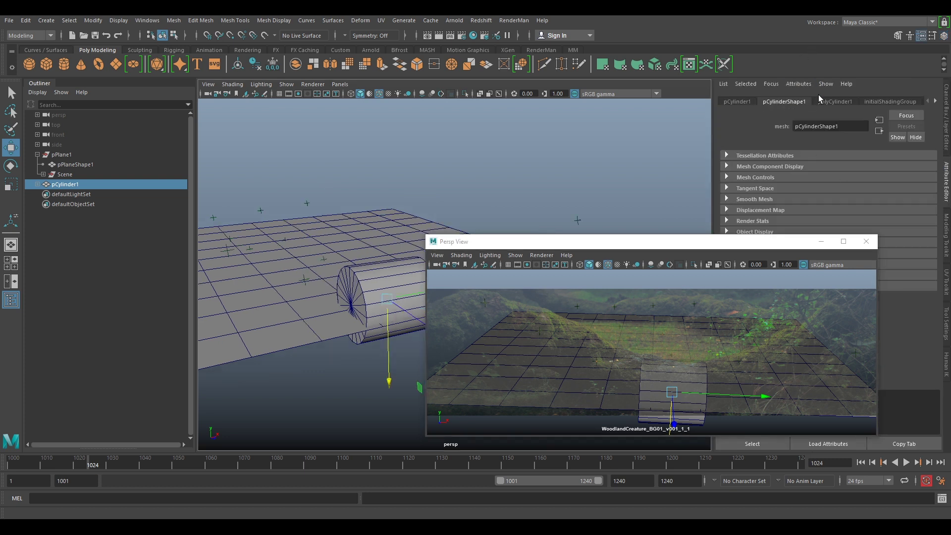
pyautogui.click(824, 101)
pyautogui.moveTo(870, 191); pyautogui.dragTo(855, 192)
# - Select the faces of the cylinder's end cap at negative X and raise them slightly to a height of about 6.1
pyautogui.keyDown('alt'); pyautogui.moveTo(344, 257); pyautogui.dragTo(330, 262); pyautogui.keyUp('alt')
pyautogui.keyDown('alt'); pyautogui.moveTo(330, 262); pyautogui.dragTo(382, 261, button='middle'); pyautogui.keyUp('alt')
pyautogui.moveTo(371, 256); pyautogui.dragTo(372, 270, button='right')
pyautogui.click(371, 282)
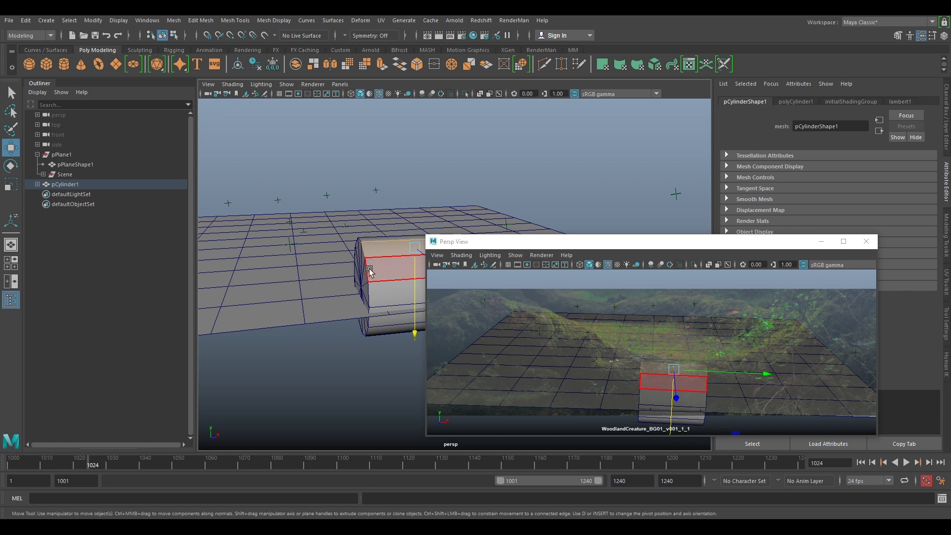
pyautogui.moveTo(375, 303); pyautogui.dragTo(375, 305)
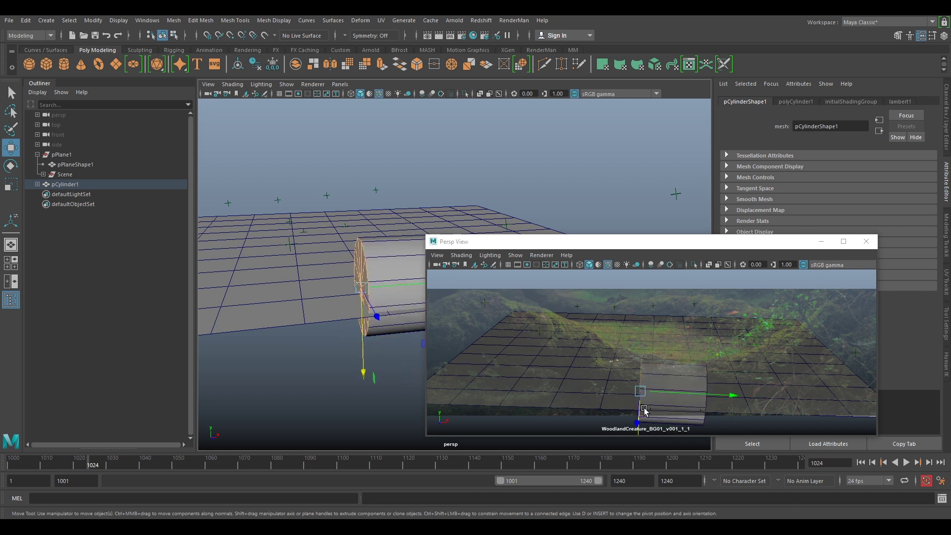
pyautogui.moveTo(362, 350); pyautogui.dragTo(364, 345)
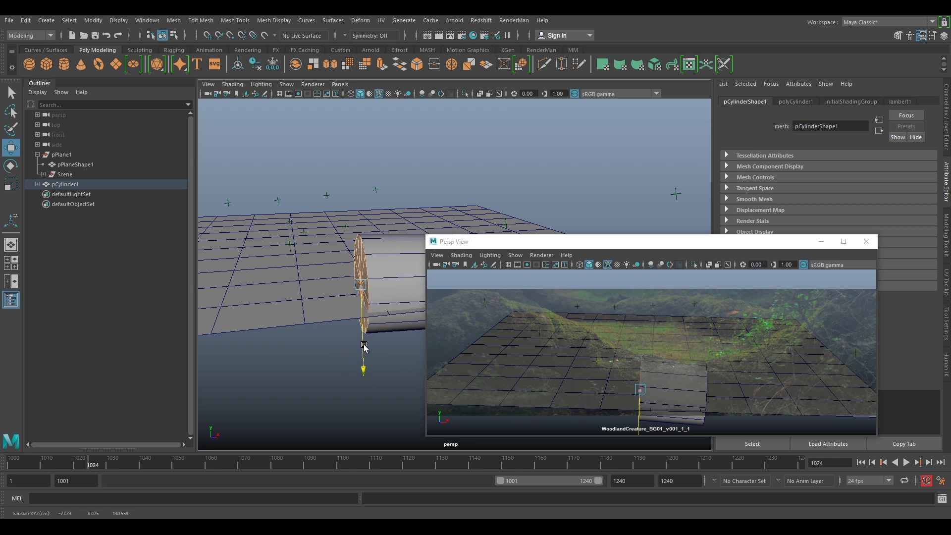
# - Extrude the end-cap faces and move them out along the bank to about -37, 20, 127
pyautogui.hotkey('ctrl', 'e')
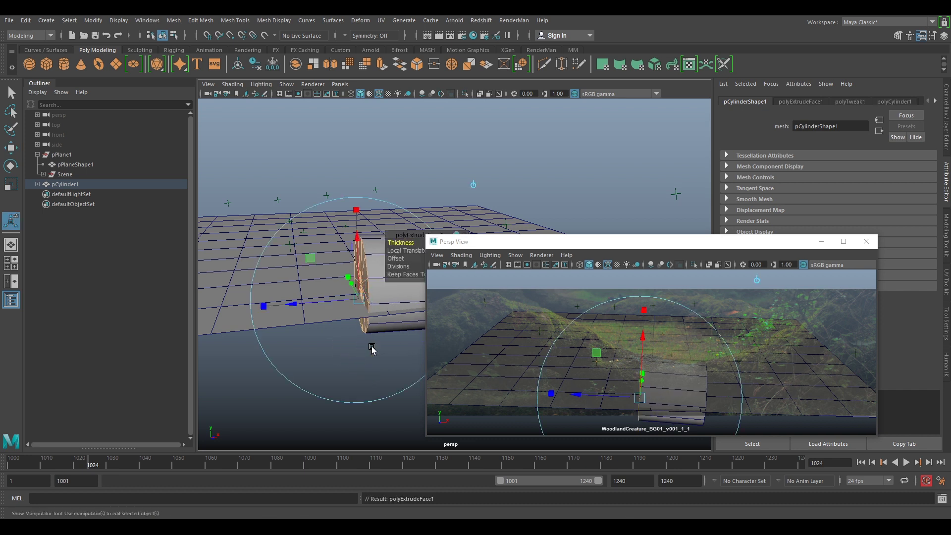
pyautogui.press('w')
pyautogui.keyDown('alt'); pyautogui.moveTo(300, 291); pyautogui.dragTo(331, 346); pyautogui.keyUp('alt')
pyautogui.keyDown('alt'); pyautogui.moveTo(331, 346); pyautogui.dragTo(283, 317, button='middle'); pyautogui.keyUp('alt')
pyautogui.moveTo(367, 315); pyautogui.dragTo(315, 265)
pyautogui.keyDown('alt'); pyautogui.moveTo(316, 263); pyautogui.dragTo(317, 240, button='right'); pyautogui.keyUp('alt')
pyautogui.moveTo(274, 281); pyautogui.dragTo(269, 273)
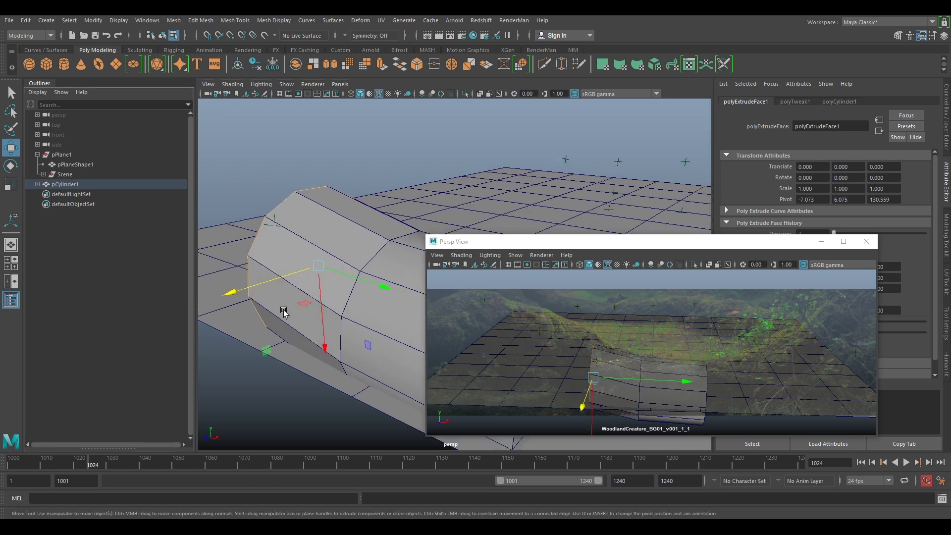
pyautogui.keyDown('alt'); pyautogui.moveTo(310, 321); pyautogui.dragTo(257, 311); pyautogui.keyUp('alt')
pyautogui.keyDown('alt'); pyautogui.moveTo(321, 285); pyautogui.dragTo(367, 244); pyautogui.keyUp('alt')
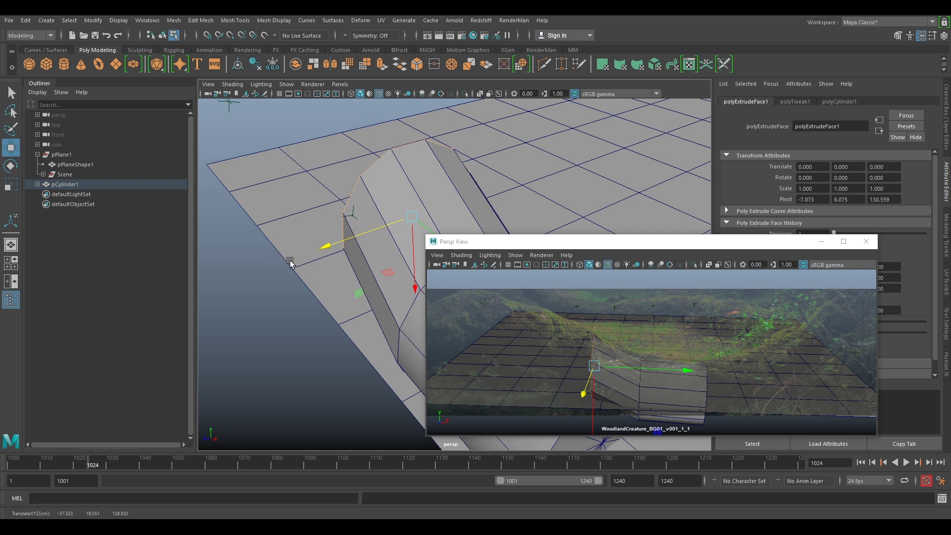
# - Extrude a second section from the end faces and move it to about -71.5, 40.0, 144.4
pyautogui.keyDown('alt'); pyautogui.moveTo(277, 256); pyautogui.dragTo(232, 247); pyautogui.keyUp('alt')
pyautogui.hotkey('ctrl', 'e')
pyautogui.press('w')
# - Extrude a third section from the end faces and place it at about -102.2, 51.1, 152.3, following the bank in the plate
pyautogui.hotkey('ctrl', 'e')
pyautogui.press('w')
pyautogui.keyDown('alt'); pyautogui.moveTo(314, 244); pyautogui.dragTo(384, 252); pyautogui.keyUp('alt')
pyautogui.moveTo(403, 158); pyautogui.dragTo(363, 161)
pyautogui.keyDown('alt'); pyautogui.moveTo(327, 173); pyautogui.dragTo(391, 178); pyautogui.keyUp('alt')
pyautogui.press('\\')
pyautogui.moveTo(597, 347); pyautogui.dragTo(574, 338, button='right')
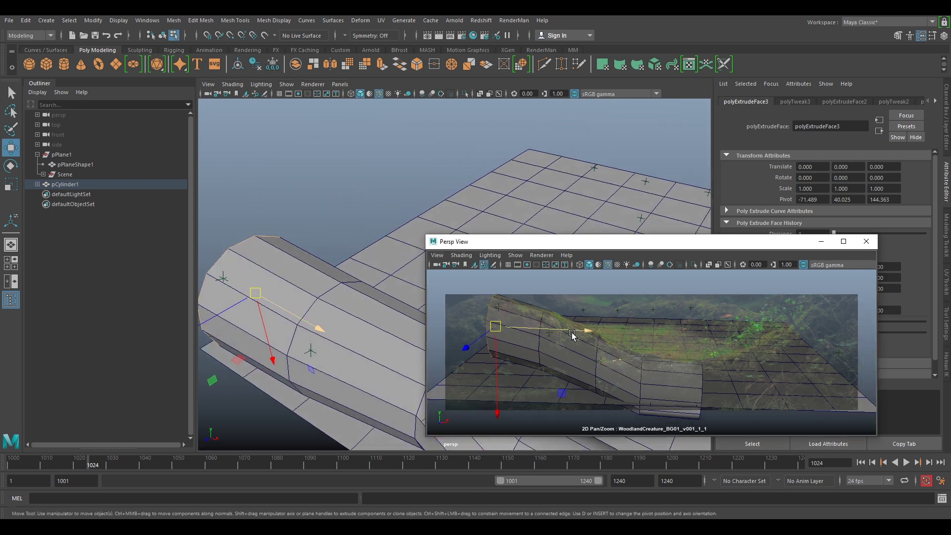
pyautogui.press('\\')
pyautogui.moveTo(509, 347); pyautogui.dragTo(623, 327, button='middle')
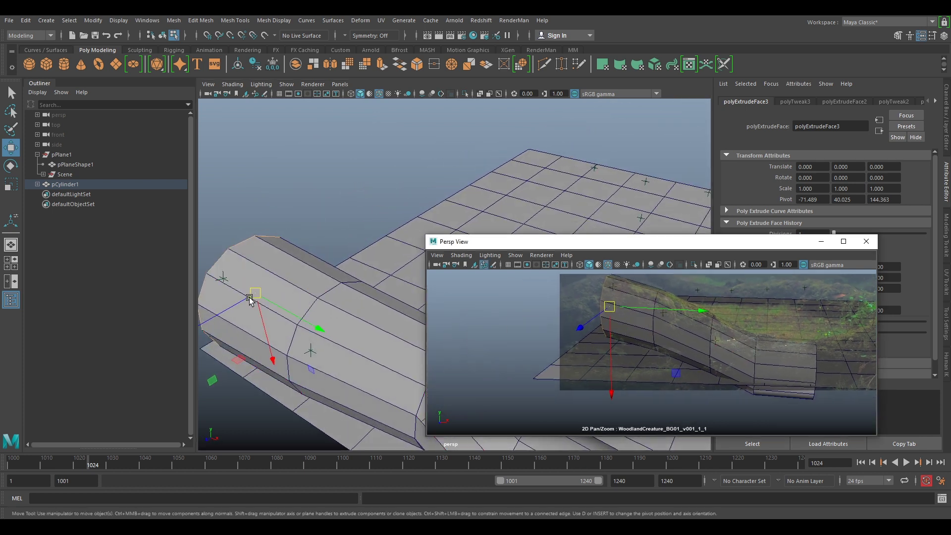
pyautogui.moveTo(264, 322); pyautogui.dragTo(281, 266)
# - Extrude a fourth section from the end faces, pull it outward past the plate's edge and rotate it along the bank
pyautogui.hotkey('ctrl', 'e')
pyautogui.keyDown('alt'); pyautogui.moveTo(281, 267); pyautogui.dragTo(266, 296, button='middle'); pyautogui.keyUp('alt')
pyautogui.press('w')
pyautogui.keyDown('alt'); pyautogui.moveTo(309, 263); pyautogui.dragTo(356, 241, button='right'); pyautogui.keyUp('alt')
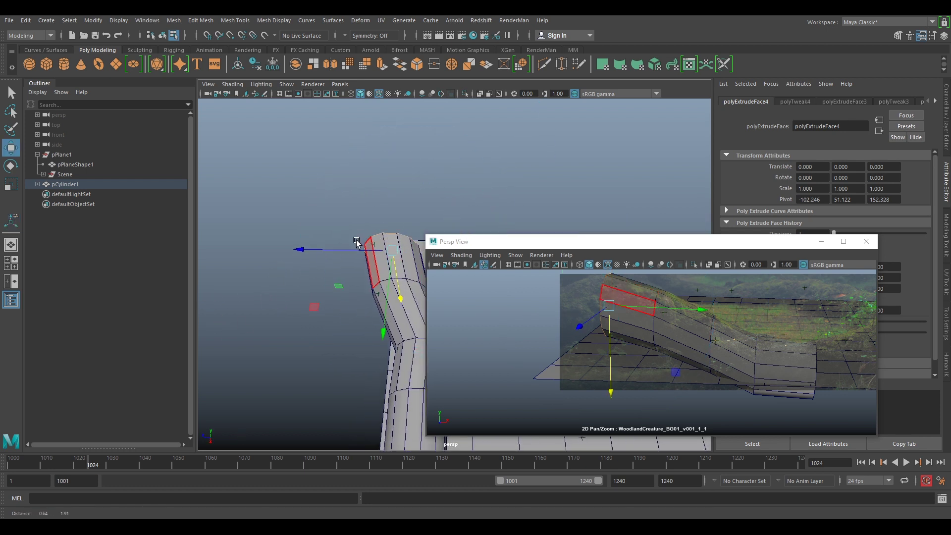
pyautogui.keyDown('alt'); pyautogui.moveTo(375, 251); pyautogui.dragTo(364, 279, button='middle'); pyautogui.keyUp('alt')
pyautogui.moveTo(373, 276); pyautogui.dragTo(349, 250)
pyautogui.press('e')
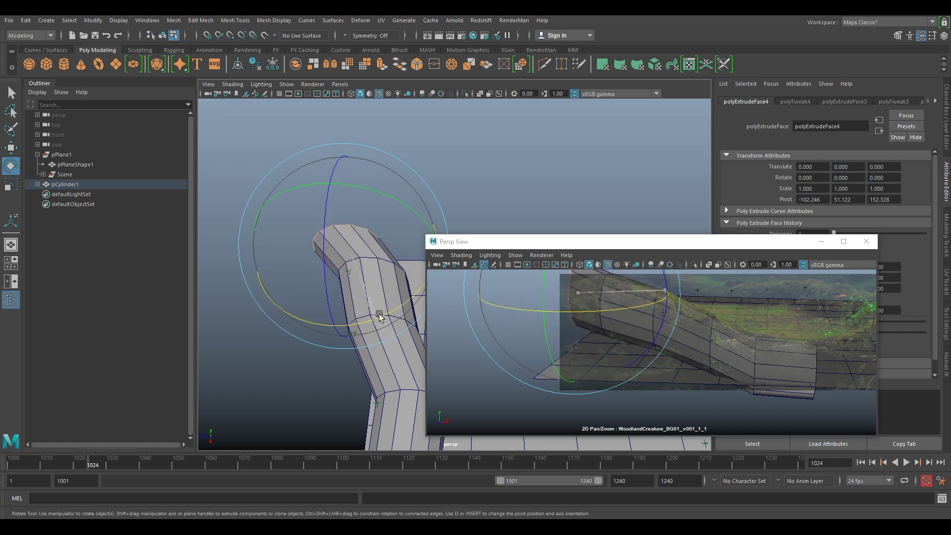
pyautogui.keyDown('alt'); pyautogui.moveTo(266, 342); pyautogui.dragTo(371, 296); pyautogui.keyUp('alt')
# - Reposition the fourth section's end faces at about -135.4, 46.2, 165.4 and play back the shot to check the fit
pyautogui.press('w')
pyautogui.moveTo(325, 339); pyautogui.dragTo(352, 398)
pyautogui.keyDown('alt'); pyautogui.moveTo(318, 336); pyautogui.dragTo(276, 241, button='middle'); pyautogui.keyUp('alt')
pyautogui.keyDown('alt'); pyautogui.moveTo(276, 241); pyautogui.dragTo(333, 328); pyautogui.keyUp('alt')
pyautogui.keyDown('alt'); pyautogui.moveTo(325, 315); pyautogui.dragTo(310, 240, button='middle'); pyautogui.keyUp('alt')
pyautogui.moveTo(396, 276); pyautogui.dragTo(387, 291)
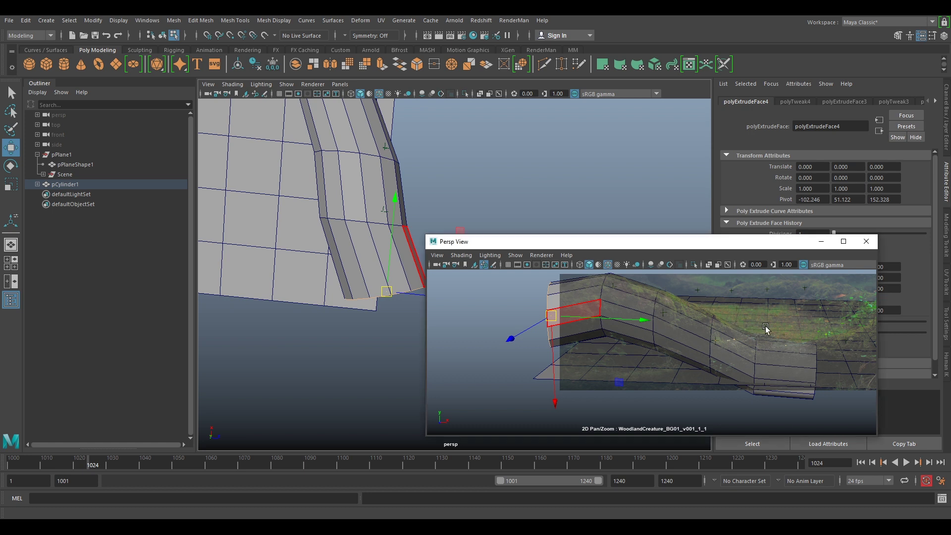
pyautogui.press('\\')
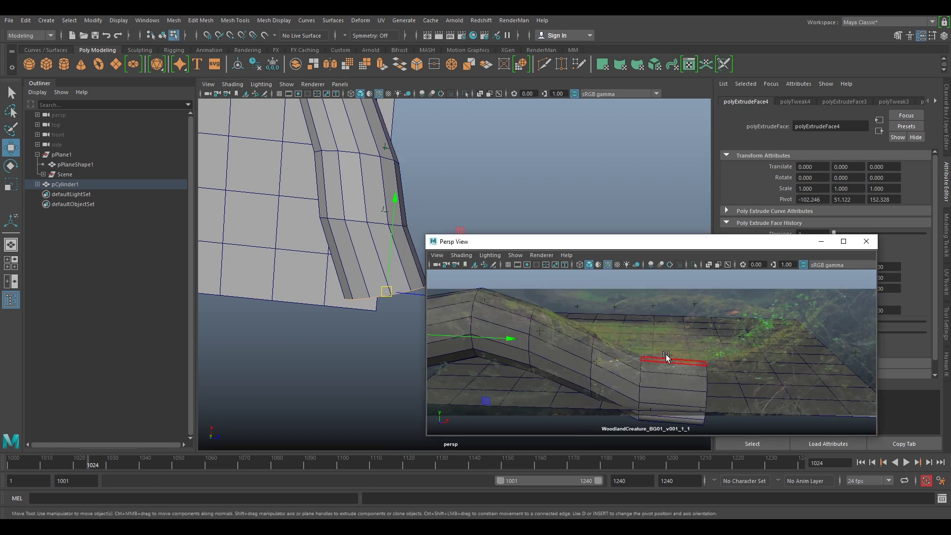
pyautogui.moveTo(637, 462); pyautogui.dragTo(526, 461)
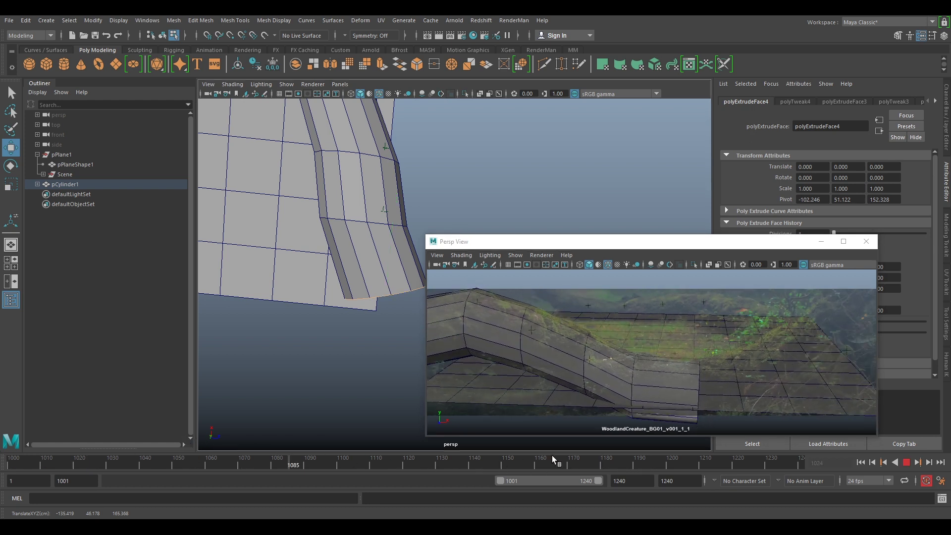
# - Extrude a new section from the end faces at the bank's opposite end and move it out to about 53.9, 3.5, 130.6
pyautogui.press('Escape')
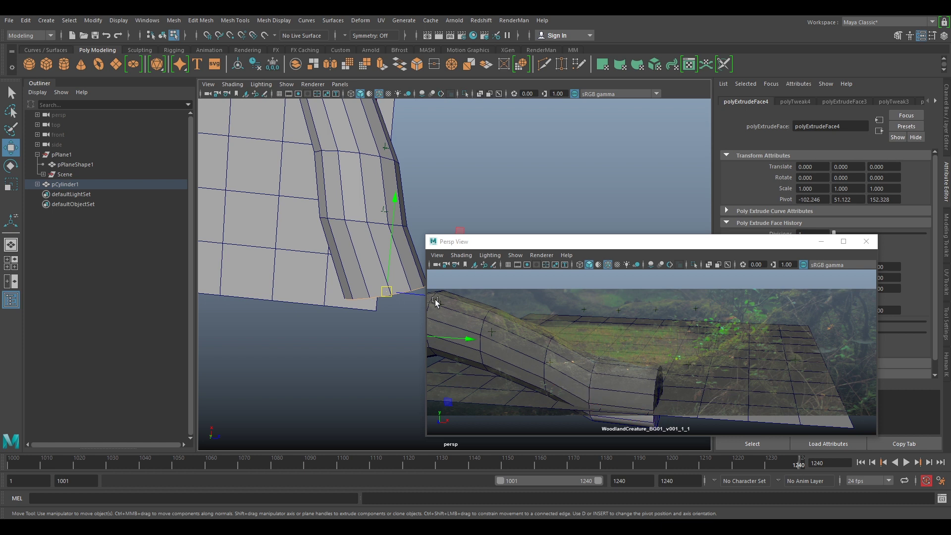
pyautogui.keyDown('alt'); pyautogui.moveTo(390, 259); pyautogui.dragTo(352, 367, button='middle'); pyautogui.keyUp('alt')
pyautogui.keyDown('alt'); pyautogui.moveTo(353, 367); pyautogui.dragTo(509, 209); pyautogui.keyUp('alt')
pyautogui.keyDown('alt'); pyautogui.moveTo(508, 209); pyautogui.dragTo(355, 254, button='middle'); pyautogui.keyUp('alt')
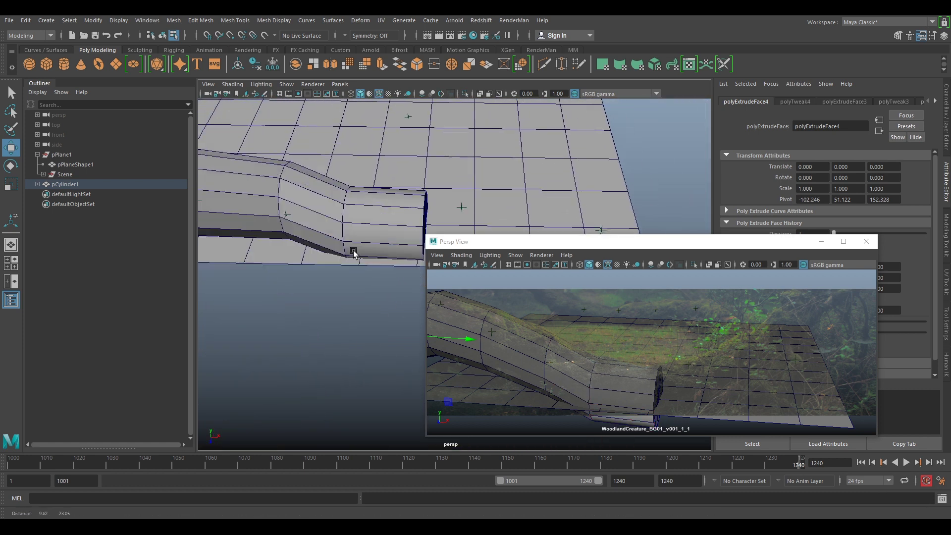
pyautogui.keyDown('alt'); pyautogui.moveTo(355, 255); pyautogui.dragTo(356, 268, button='right'); pyautogui.keyUp('alt')
pyautogui.keyDown('alt'); pyautogui.moveTo(335, 267); pyautogui.dragTo(361, 257); pyautogui.keyUp('alt')
pyautogui.click(350, 304)
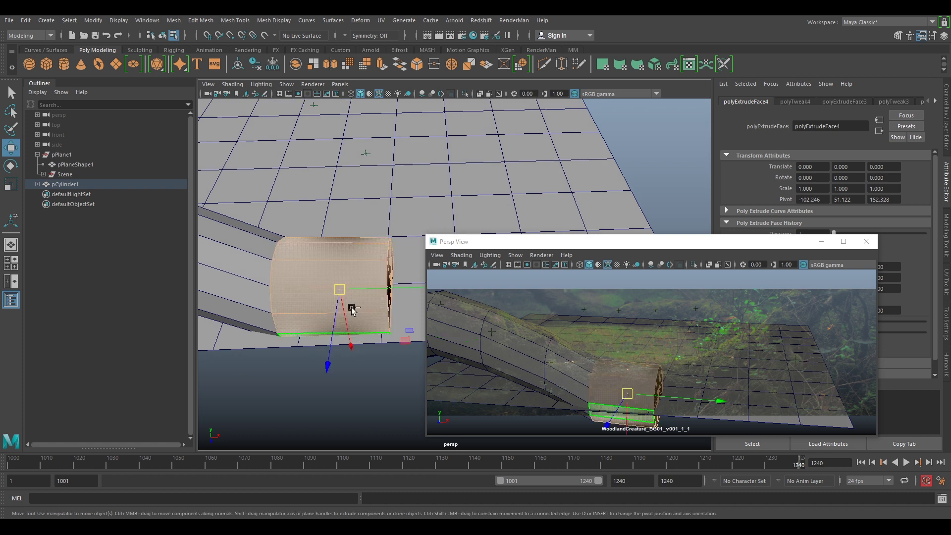
pyautogui.moveTo(329, 202); pyautogui.dragTo(233, 381)
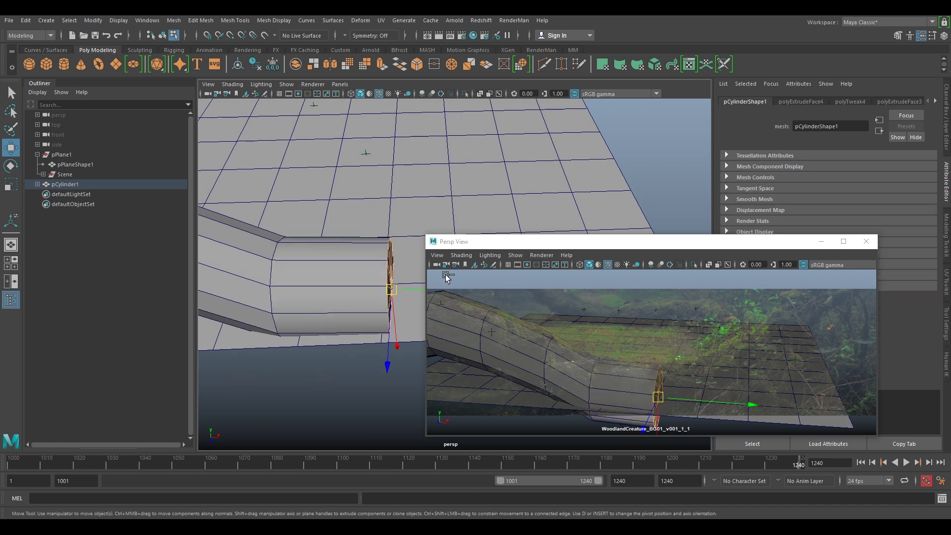
pyautogui.hotkey('ctrl', 'e')
pyautogui.keyDown('alt'); pyautogui.moveTo(361, 286); pyautogui.dragTo(291, 295, button='middle'); pyautogui.keyUp('alt')
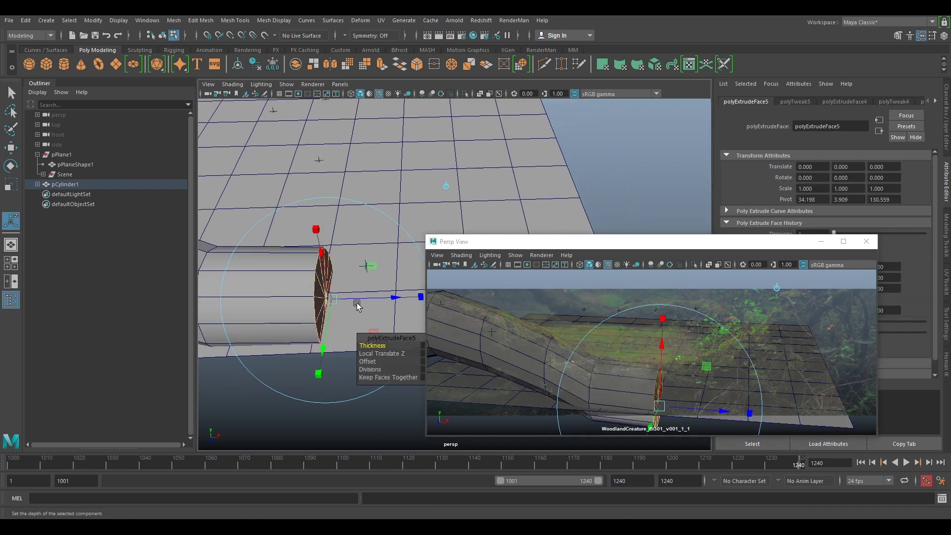
pyautogui.press('w')
pyautogui.moveTo(355, 298); pyautogui.dragTo(399, 298)
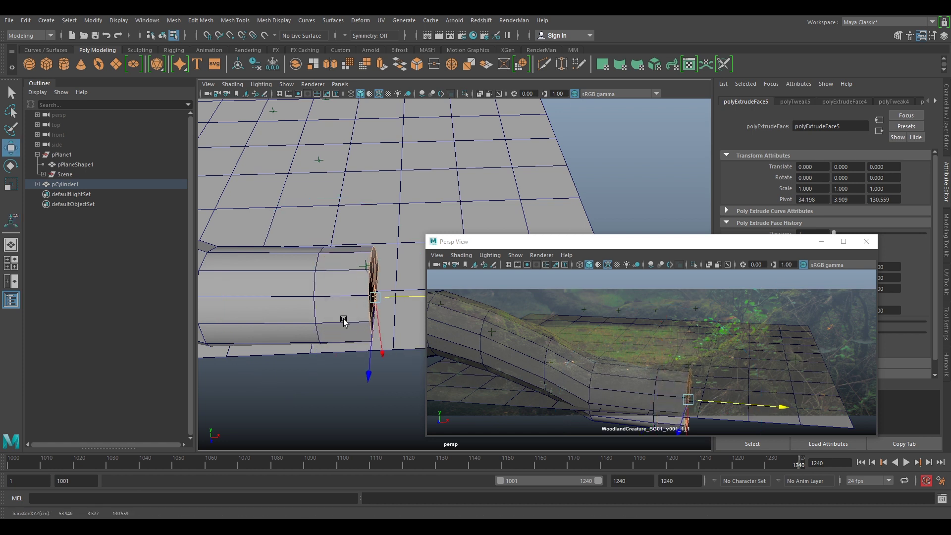
# - Raise the new section's end faces to about 54.1, 11.6, 130.6 so the bank starts to curve upward
pyautogui.keyDown('alt'); pyautogui.moveTo(344, 321); pyautogui.dragTo(429, 299); pyautogui.keyUp('alt')
pyautogui.keyDown('alt'); pyautogui.moveTo(429, 299); pyautogui.dragTo(384, 215, button='middle'); pyautogui.keyUp('alt')
pyautogui.moveTo(329, 355); pyautogui.dragTo(350, 313)
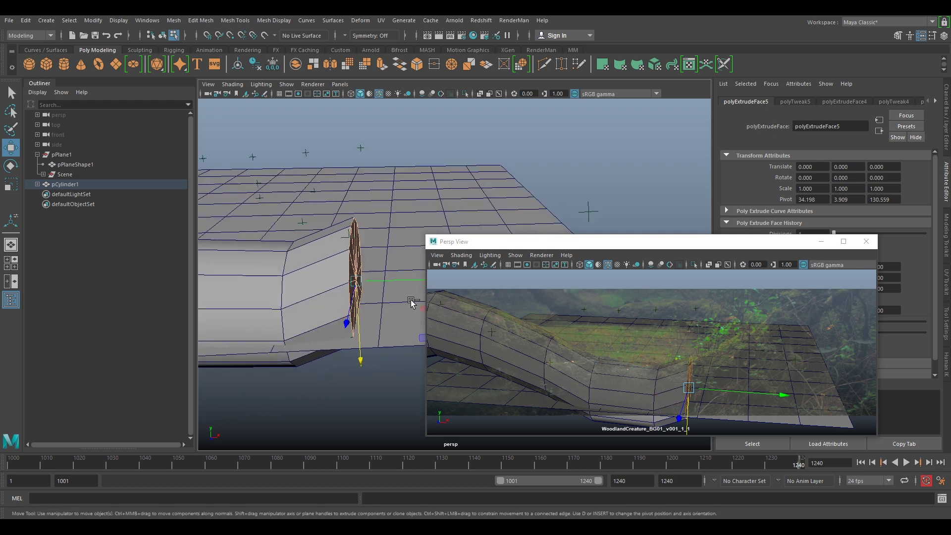
# - Extrude another section from the raised end faces and pull it outward and upward along the bank in the plate
pyautogui.hotkey('ctrl', 'e')
pyautogui.press('w')
pyautogui.moveTo(387, 281); pyautogui.dragTo(432, 272)
pyautogui.moveTo(390, 299); pyautogui.dragTo(308, 268)
pyautogui.hotkey('ctrl', 'z')
pyautogui.keyDown('alt'); pyautogui.moveTo(308, 268); pyautogui.dragTo(314, 277, button='middle'); pyautogui.keyUp('alt')
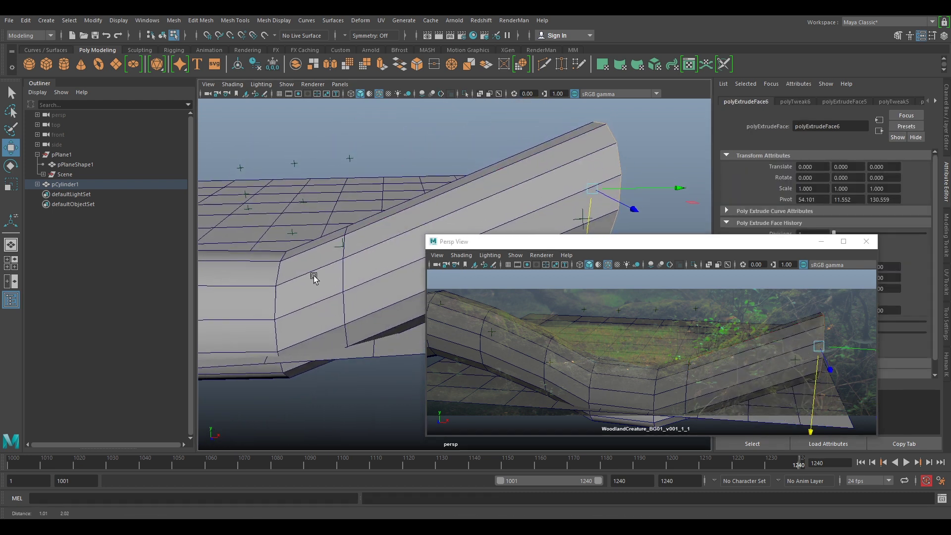
pyautogui.keyDown('alt'); pyautogui.moveTo(313, 279); pyautogui.dragTo(381, 257); pyautogui.keyUp('alt')
# - Rotate the last section's end faces to follow the slope and place them at about 110.8, 47.7, 132.8
pyautogui.press('e')
pyautogui.moveTo(477, 177); pyautogui.dragTo(442, 208)
pyautogui.press('w')
pyautogui.moveTo(819, 346); pyautogui.dragTo(781, 340)
pyautogui.click(726, 337)
pyautogui.press('r')
pyautogui.press('w')
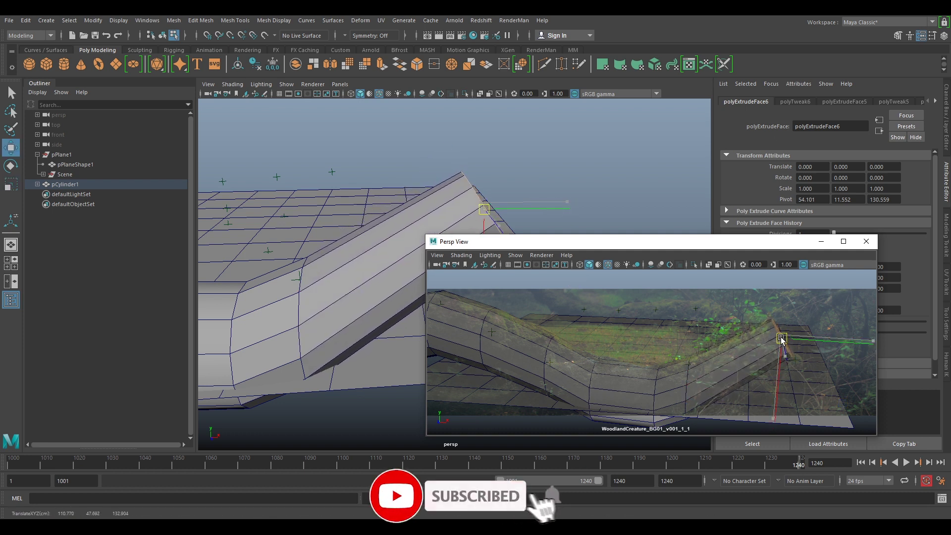
# - Select the edge loop at the bottom of the upward bend and slide it to about 27.5, 4.0, 130.6
pyautogui.rightClick(658, 390)
pyautogui.moveTo(658, 390); pyautogui.dragTo(663, 227, button='right')
pyautogui.click(656, 387)
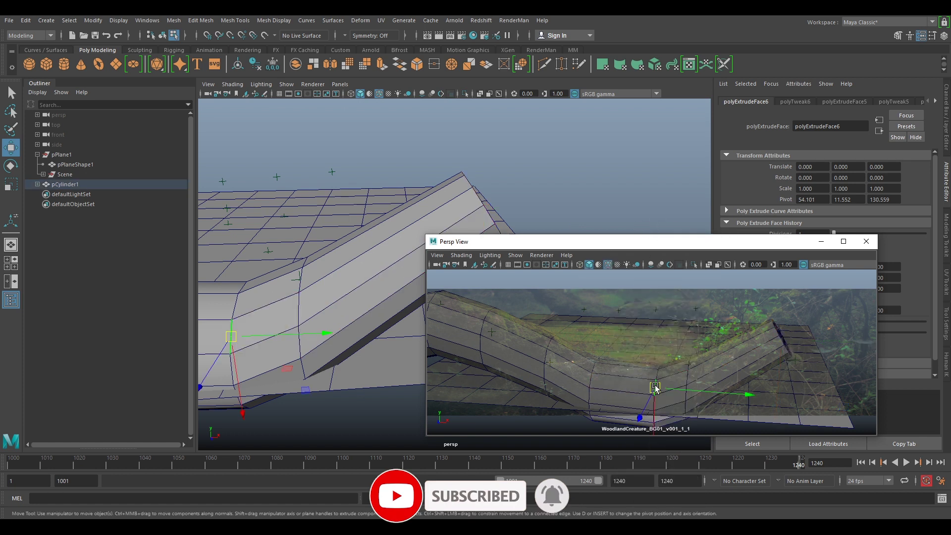
pyautogui.doubleClick(655, 386)
pyautogui.moveTo(677, 398); pyautogui.dragTo(665, 398)
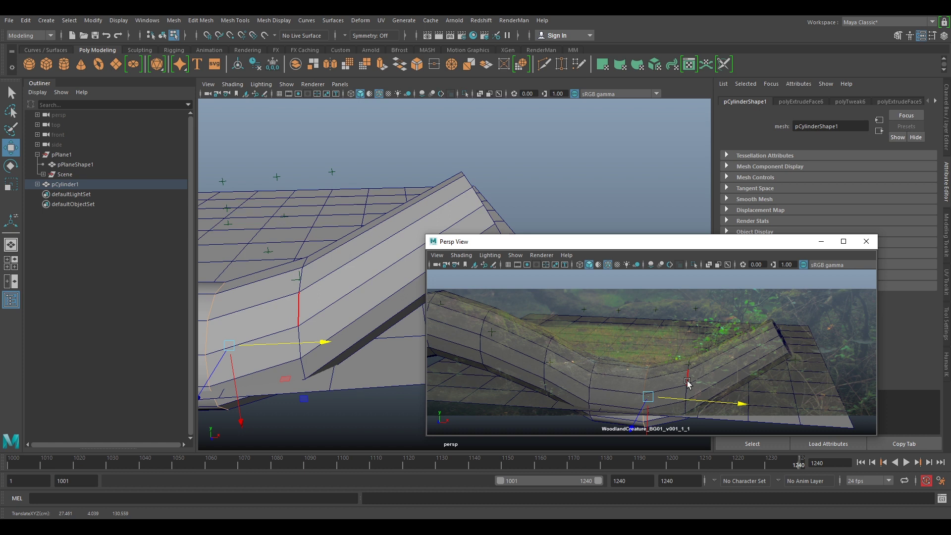
# - Rotate the next edge loop up the bend and reposition it at about 54.5, 10.6, 130.7
pyautogui.press('e')
pyautogui.moveTo(722, 314); pyautogui.dragTo(713, 309)
pyautogui.press('w')
pyautogui.moveTo(690, 387); pyautogui.dragTo(692, 390)
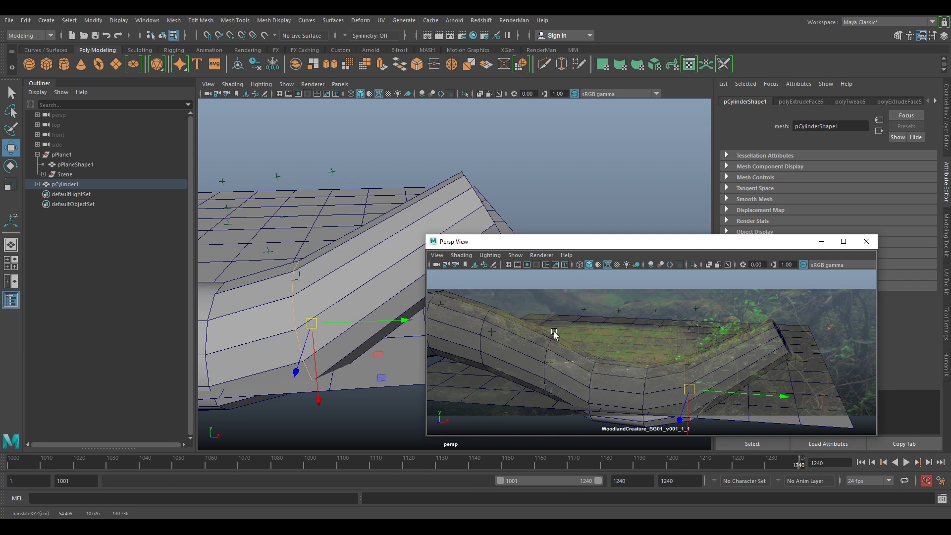
# - Select the edge loop on the other side of the dip and nudge it to match the bank in the plate
pyautogui.scroll(-4, 325, 339)
pyautogui.keyDown('alt'); pyautogui.moveTo(325, 339); pyautogui.dragTo(321, 338); pyautogui.keyUp('alt')
pyautogui.keyDown('alt'); pyautogui.moveTo(320, 337); pyautogui.dragTo(361, 312, button='middle'); pyautogui.keyUp('alt')
pyautogui.keyDown('alt'); pyautogui.moveTo(362, 313); pyautogui.dragTo(299, 346); pyautogui.keyUp('alt')
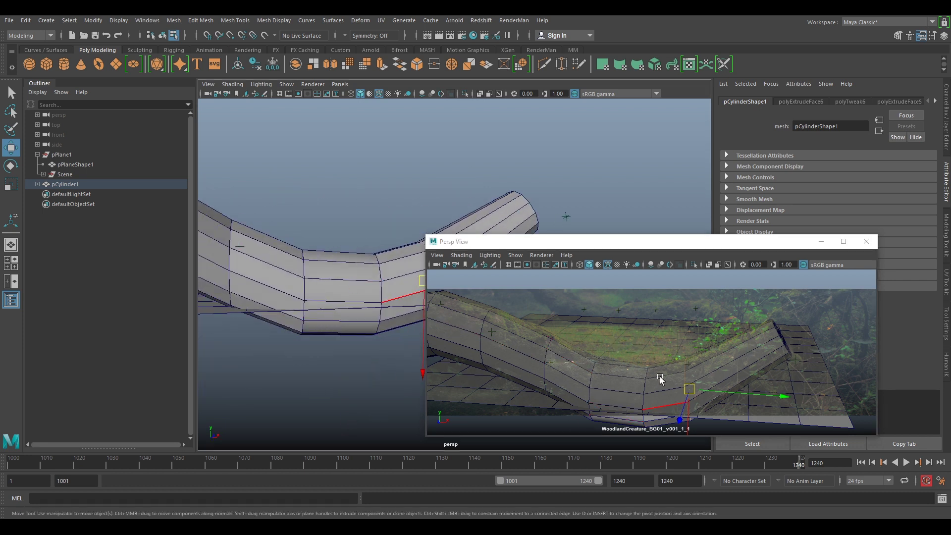
pyautogui.moveTo(681, 377); pyautogui.dragTo(736, 241, button='right')
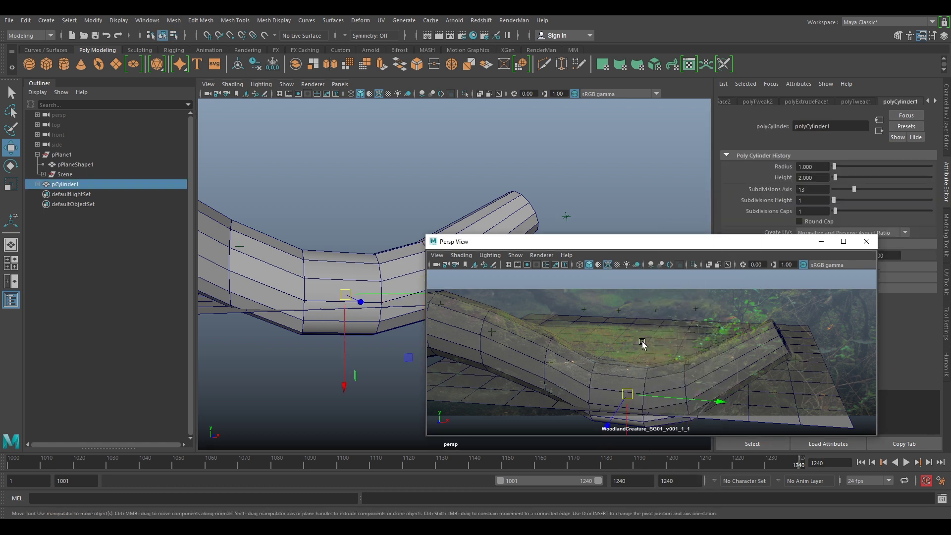
pyautogui.rightClick(598, 373)
pyautogui.moveTo(599, 239); pyautogui.dragTo(597, 230, button='right')
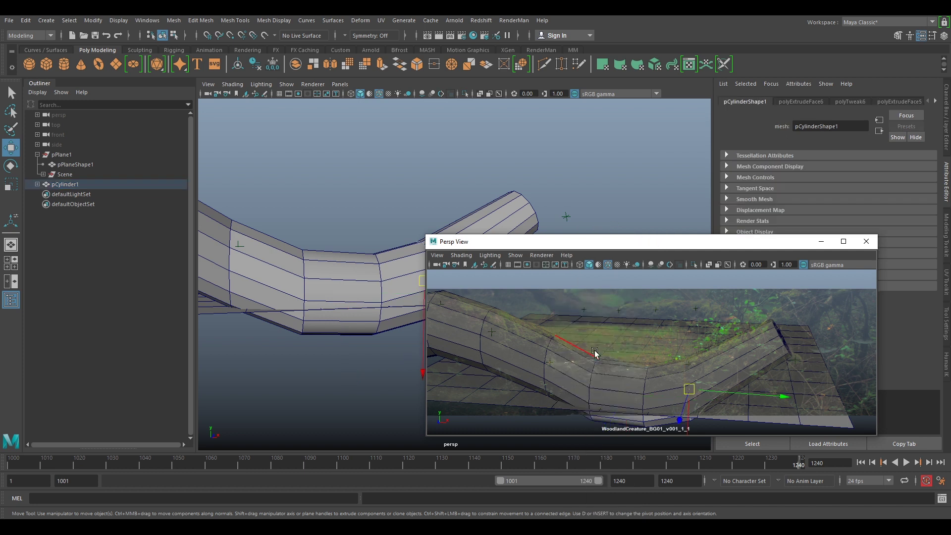
pyautogui.doubleClick(593, 369)
pyautogui.moveTo(595, 408); pyautogui.dragTo(596, 407)
# - Select the next edge loop up the descending slope and nudge it to follow the bank's edge
pyautogui.doubleClick(544, 340)
pyautogui.press('e')
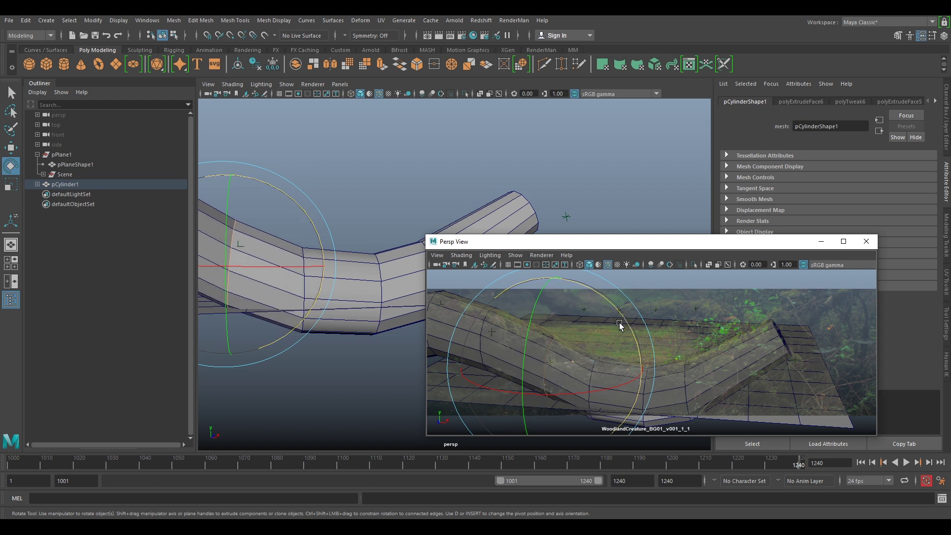
pyautogui.press('w')
pyautogui.moveTo(552, 389); pyautogui.dragTo(552, 391)
# - Return to object selection and play back the shot to check the bank's fit, stopping at frame 1072
pyautogui.moveTo(697, 256); pyautogui.dragTo(737, 246, button='right')
pyautogui.moveTo(725, 357); pyautogui.dragTo(727, 361, button='middle')
pyautogui.hotkey('alt', 'v')
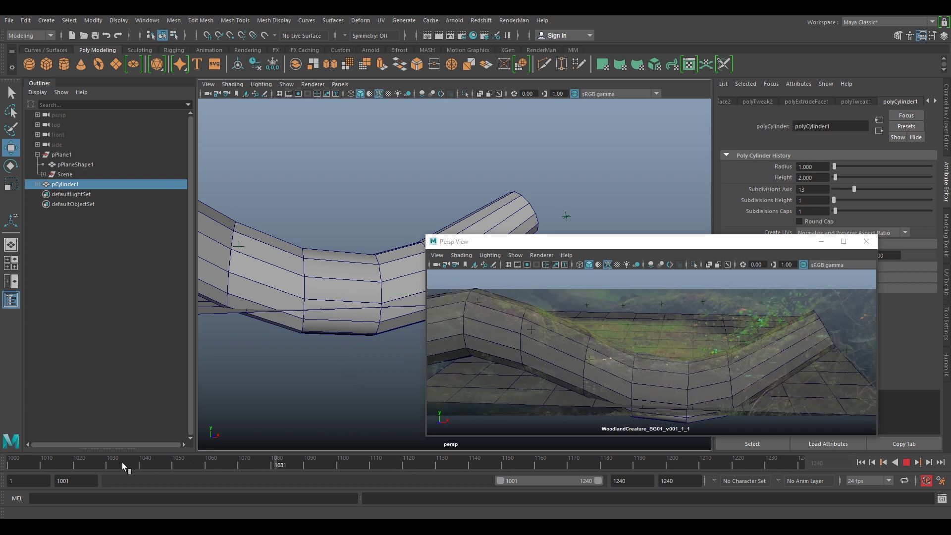
pyautogui.click(251, 464)
# - Duplicate the foreground bank cylinder and move the copy to the plane's far side at about 13.5, 4.3, -110.3
pyautogui.click(528, 397)
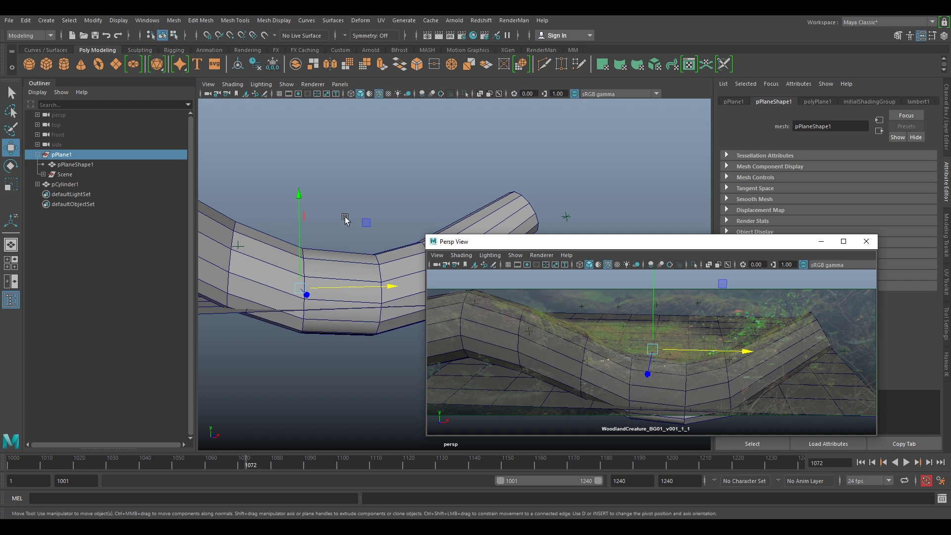
pyautogui.keyDown('alt'); pyautogui.moveTo(365, 207); pyautogui.dragTo(384, 211); pyautogui.keyUp('alt')
pyautogui.click(478, 192)
pyautogui.hotkey('ctrl', 'd')
pyautogui.keyDown('alt'); pyautogui.moveTo(365, 208); pyautogui.dragTo(403, 187); pyautogui.keyUp('alt')
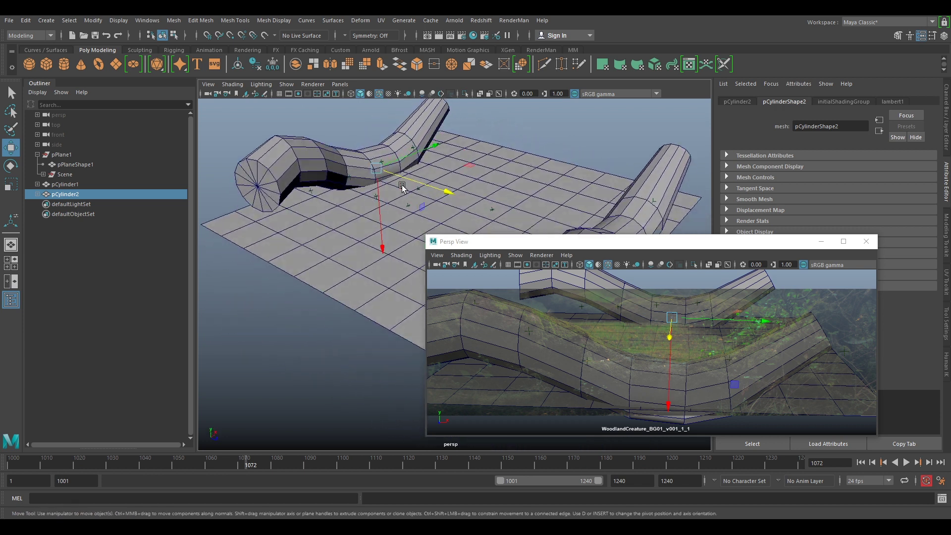
pyautogui.keyDown('alt'); pyautogui.moveTo(403, 186); pyautogui.dragTo(419, 213, button='right'); pyautogui.keyUp('alt')
pyautogui.keyDown('alt'); pyautogui.moveTo(418, 214); pyautogui.dragTo(369, 214); pyautogui.keyUp('alt')
pyautogui.keyDown('alt'); pyautogui.moveTo(370, 164); pyautogui.dragTo(417, 198); pyautogui.keyUp('alt')
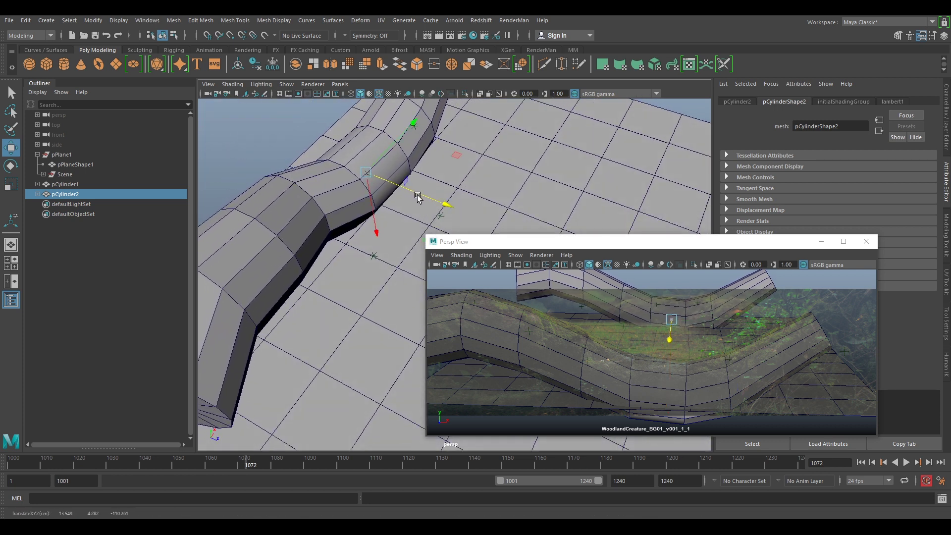
# - Try to flatten and reposition the duplicate bank's edge loops to match the background bank
pyautogui.moveTo(310, 198); pyautogui.dragTo(306, 184, button='right')
pyautogui.scroll(-5, 306, 186)
pyautogui.keyDown('alt'); pyautogui.moveTo(307, 188); pyautogui.dragTo(363, 206); pyautogui.keyUp('alt')
pyautogui.keyDown('alt'); pyautogui.moveTo(363, 206); pyautogui.dragTo(372, 170, button='middle'); pyautogui.keyUp('alt')
pyautogui.keyDown('alt'); pyautogui.moveTo(373, 171); pyautogui.dragTo(381, 251); pyautogui.keyUp('alt')
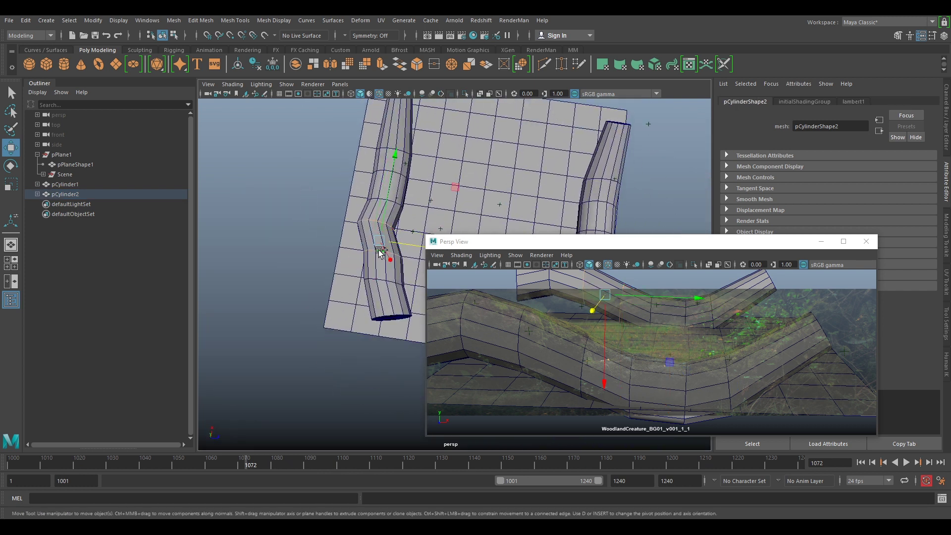
pyautogui.moveTo(380, 281); pyautogui.dragTo(382, 282, button='middle')
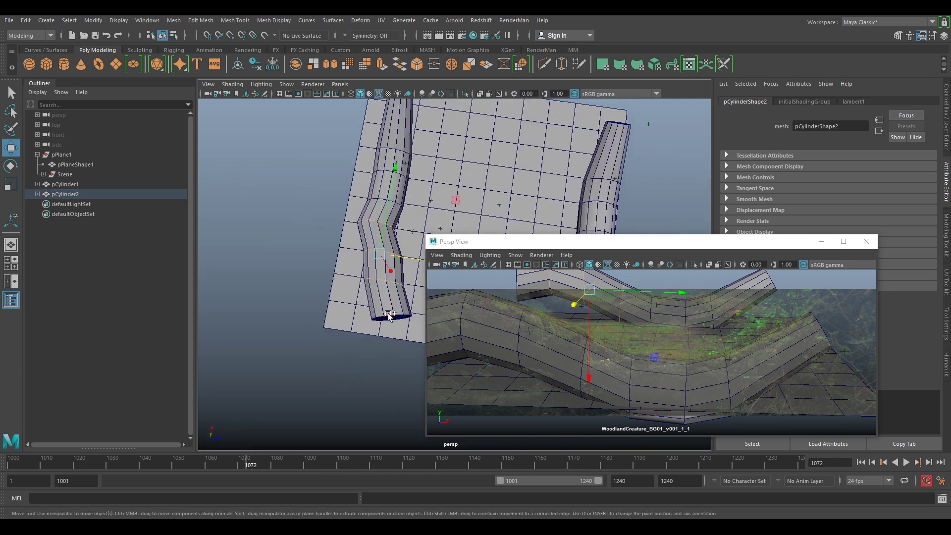
pyautogui.moveTo(383, 271)
pyautogui.mouseDown()
pyautogui.moveTo(372, 272)
pyautogui.moveTo(378, 284)
pyautogui.mouseUp()
pyautogui.keyDown('alt'); pyautogui.moveTo(408, 247); pyautogui.dragTo(337, 274); pyautogui.keyUp('alt')
pyautogui.keyDown('ctrl'); pyautogui.doubleClick(403, 231); pyautogui.keyUp('ctrl')
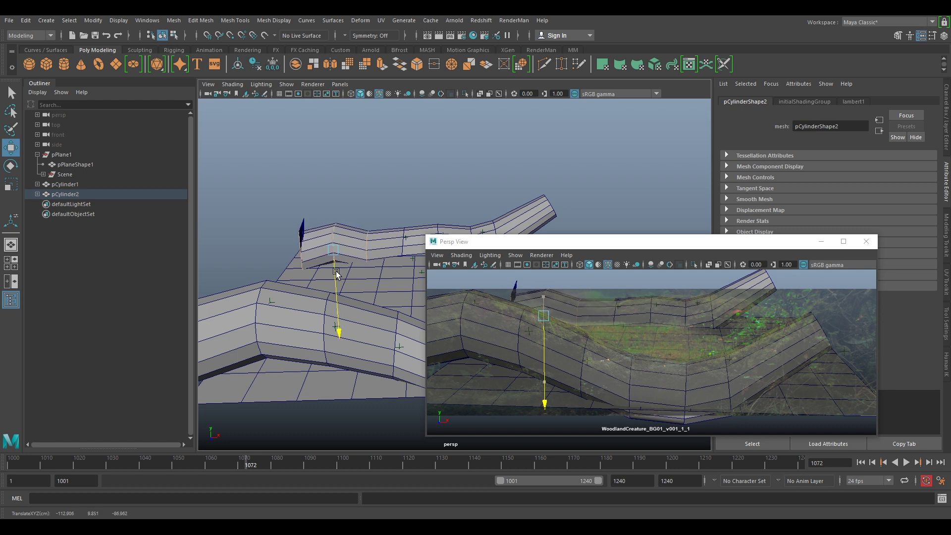
pyautogui.hotkey('ctrl', 'z')
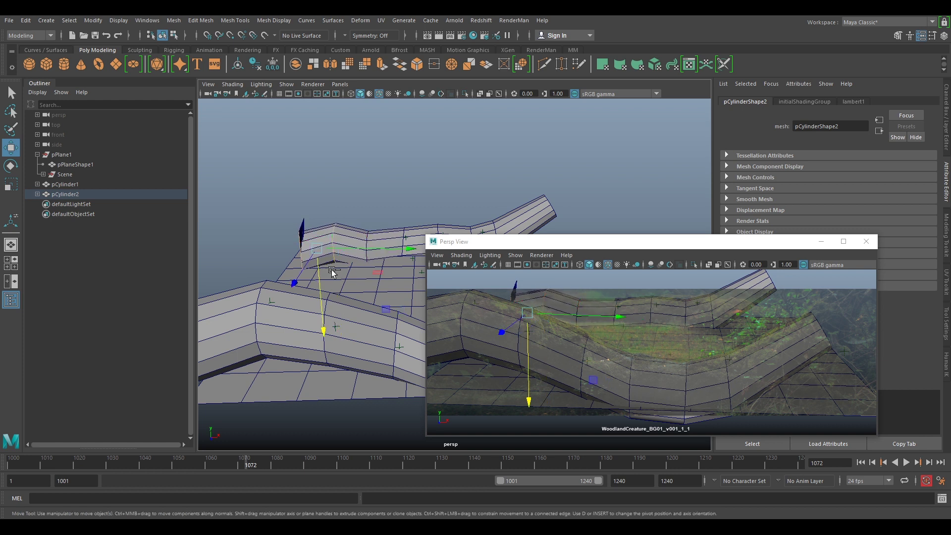
pyautogui.moveTo(318, 274)
pyautogui.mouseDown()
pyautogui.moveTo(321, 285)
pyautogui.moveTo(303, 272)
pyautogui.mouseUp()
# - Undo the edge loop changes on the duplicate bank
pyautogui.hotkey('ctrl', 'z')
pyautogui.hotkey('ctrl', 'z')
pyautogui.hotkey('ctrl', 'z')
pyautogui.hotkey('ctrl', 'z')
pyautogui.hotkey('ctrl', 'z')
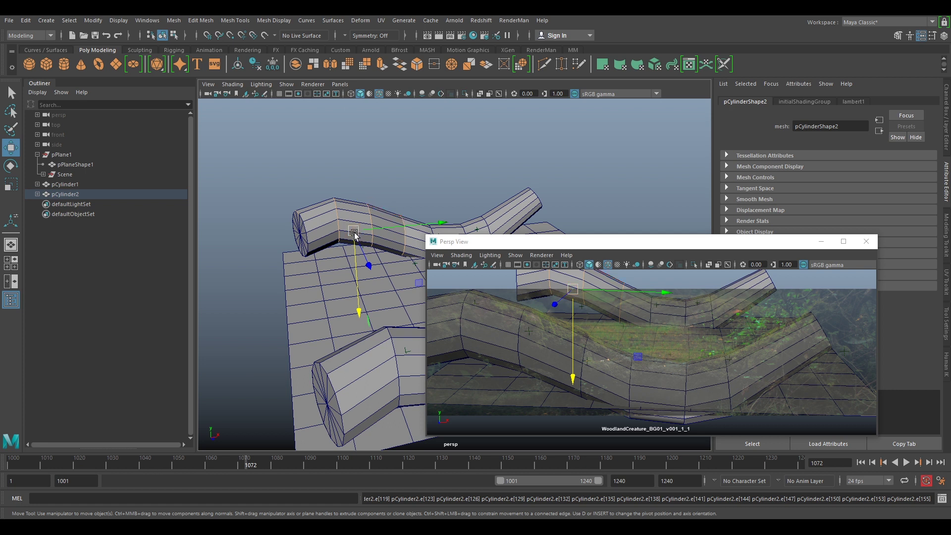
# - Select the vertex ring at the duplicate bank's high end and move it down and toward the foreground
pyautogui.scroll(5, 365, 218)
pyautogui.keyDown('alt'); pyautogui.moveTo(319, 208); pyautogui.dragTo(451, 204, button='middle'); pyautogui.keyUp('alt')
pyautogui.moveTo(324, 182); pyautogui.dragTo(268, 177, button='right')
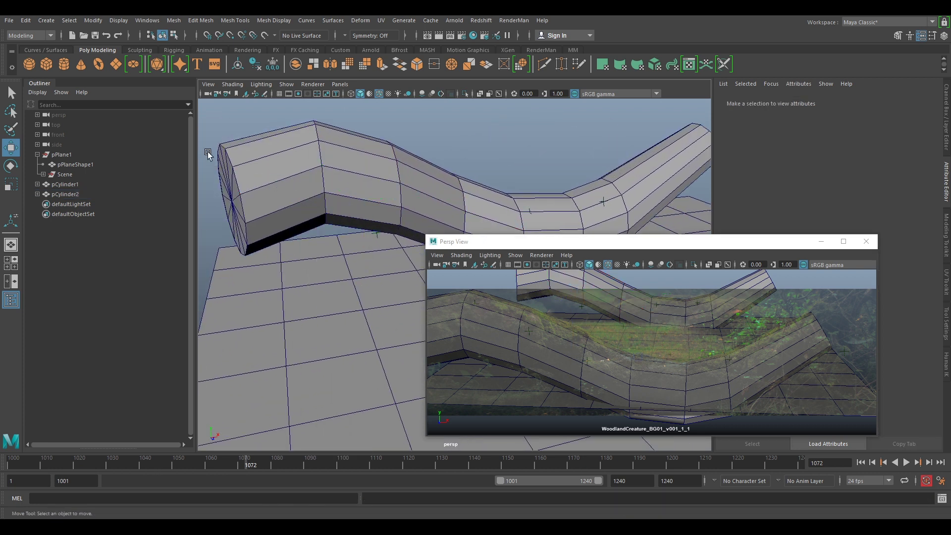
pyautogui.moveTo(207, 146); pyautogui.dragTo(261, 236)
pyautogui.scroll(-3, 248, 204)
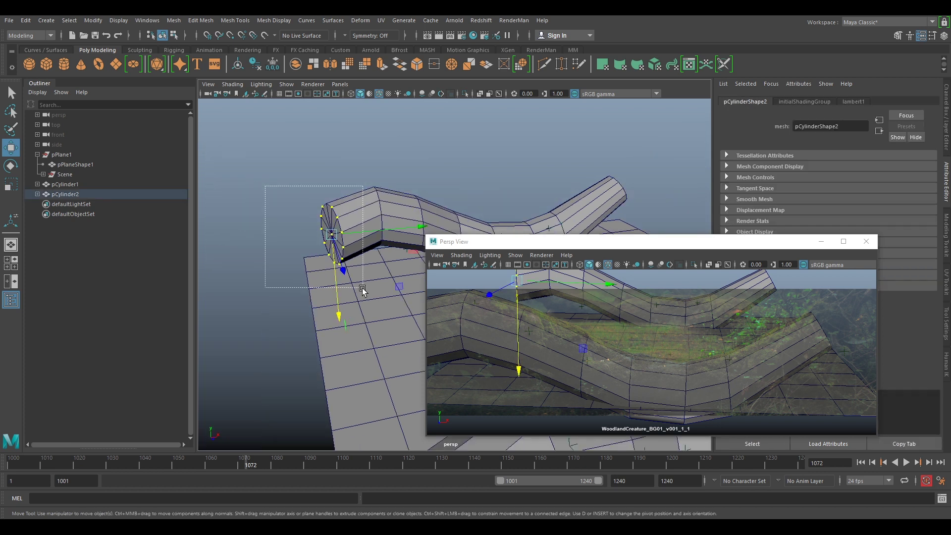
pyautogui.keyDown('alt'); pyautogui.moveTo(385, 293); pyautogui.dragTo(269, 255); pyautogui.keyUp('alt')
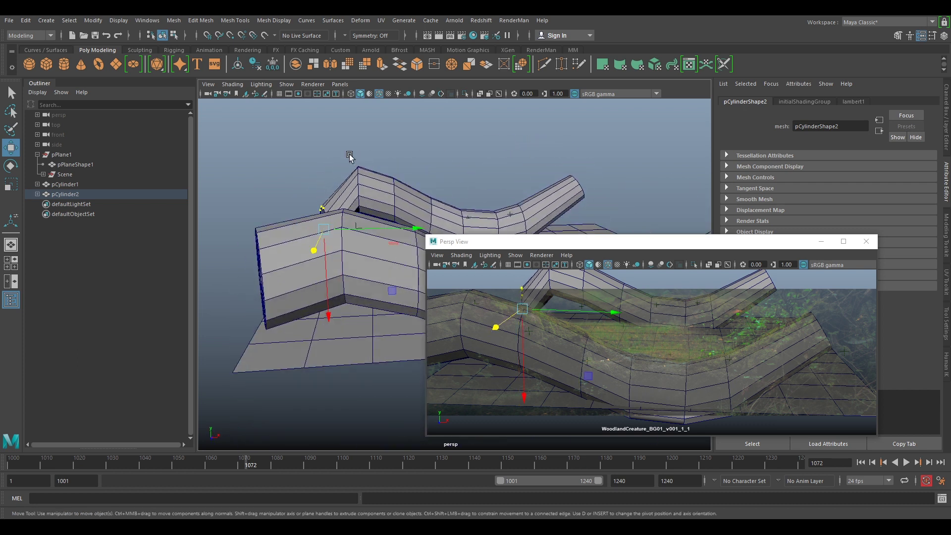
pyautogui.moveTo(361, 236); pyautogui.dragTo(362, 238)
# - Lower the following vertex rings of the duplicate toward the plane, placing one at about -72.2, 4.1, -96.5
pyautogui.keyDown('alt'); pyautogui.moveTo(371, 201); pyautogui.dragTo(279, 229); pyautogui.keyUp('alt')
pyautogui.moveTo(351, 315); pyautogui.dragTo(325, 364)
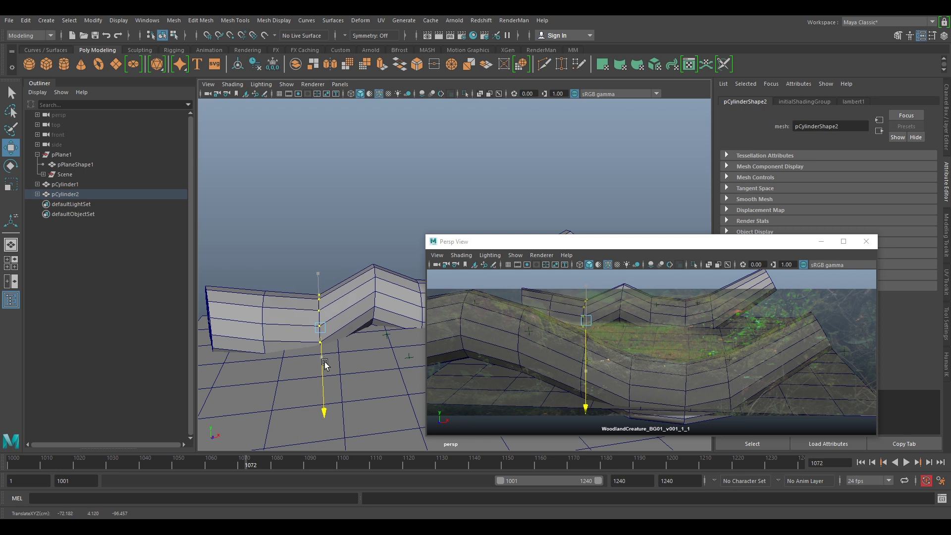
pyautogui.moveTo(361, 238); pyautogui.dragTo(377, 348)
# - Shift the duplicate's vertex rings in depth so its lowered end angles inward across the plane
pyautogui.keyDown('alt'); pyautogui.moveTo(370, 298); pyautogui.dragTo(290, 291, button='middle'); pyautogui.keyUp('alt')
pyautogui.keyDown('alt'); pyautogui.moveTo(291, 290); pyautogui.dragTo(374, 329); pyautogui.keyUp('alt')
pyautogui.keyDown('alt'); pyautogui.moveTo(374, 329); pyautogui.dragTo(370, 212, button='middle'); pyautogui.keyUp('alt')
pyautogui.keyDown('alt'); pyautogui.moveTo(370, 213); pyautogui.dragTo(352, 335, button='right'); pyautogui.keyUp('alt')
pyautogui.keyDown('alt'); pyautogui.moveTo(353, 335); pyautogui.dragTo(351, 310, button='middle'); pyautogui.keyUp('alt')
pyautogui.keyDown('alt'); pyautogui.moveTo(352, 311); pyautogui.dragTo(339, 326); pyautogui.keyUp('alt')
pyautogui.moveTo(414, 311); pyautogui.dragTo(399, 318)
pyautogui.moveTo(419, 348); pyautogui.dragTo(396, 376, button='middle')
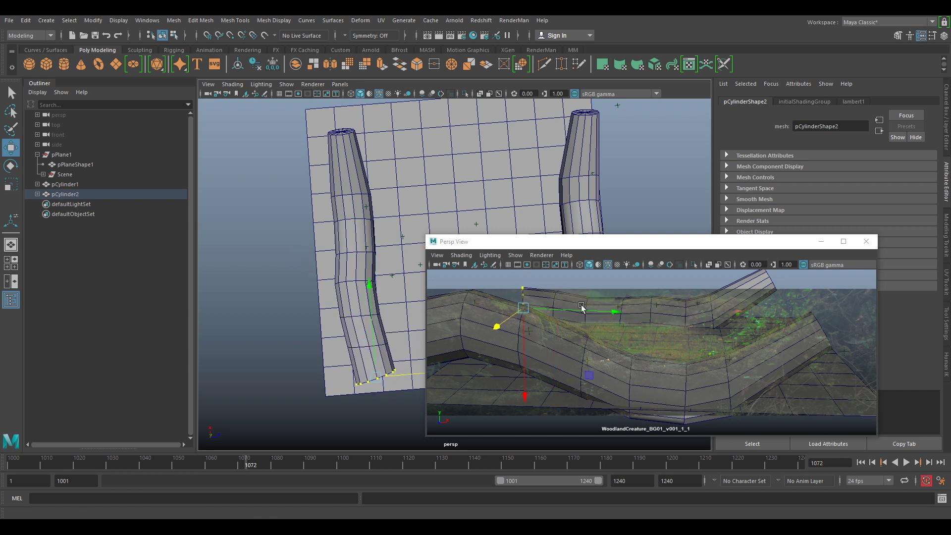
# - Lower the vertex ring at the duplicate's opposite end to about 110.0, 9.9, -107.8
pyautogui.keyDown('alt'); pyautogui.moveTo(347, 208); pyautogui.dragTo(456, 176); pyautogui.keyUp('alt')
pyautogui.moveTo(431, 247); pyautogui.dragTo(432, 247)
pyautogui.keyDown('alt'); pyautogui.moveTo(475, 212); pyautogui.dragTo(415, 273); pyautogui.keyUp('alt')
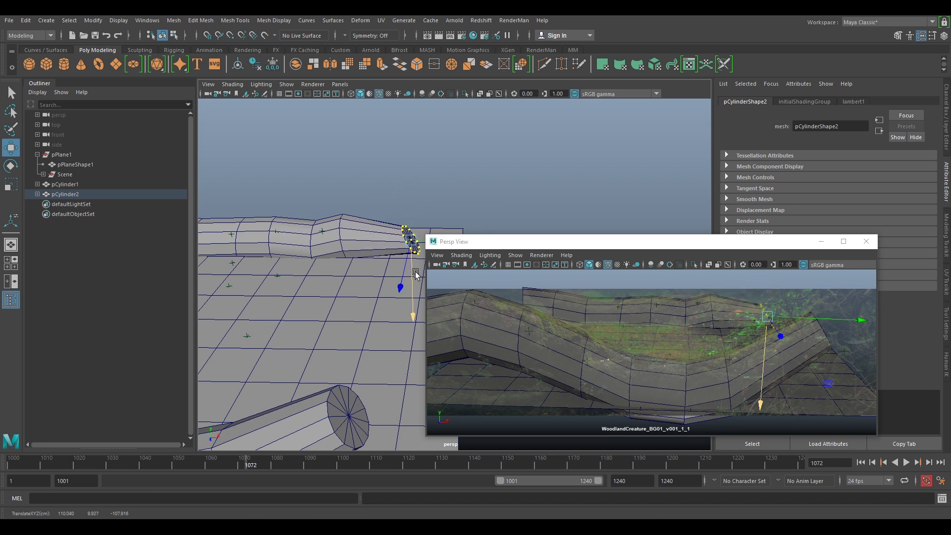
# - Rotate the lowered end's vertex ring upright and reposition it against the background bank in the plate
pyautogui.press('e')
pyautogui.moveTo(453, 161); pyautogui.dragTo(494, 206)
pyautogui.press('w')
pyautogui.moveTo(766, 317)
pyautogui.mouseDown()
pyautogui.moveTo(778, 321)
pyautogui.moveTo(772, 325)
pyautogui.mouseUp()
# - Select the edge loop next to the background proxy's lowered end and reposition it at about X 64.6, Y 7.5 against the plate
pyautogui.rightClick(715, 310)
pyautogui.moveTo(706, 231); pyautogui.dragTo(703, 228, button='right')
pyautogui.click(337, 225)
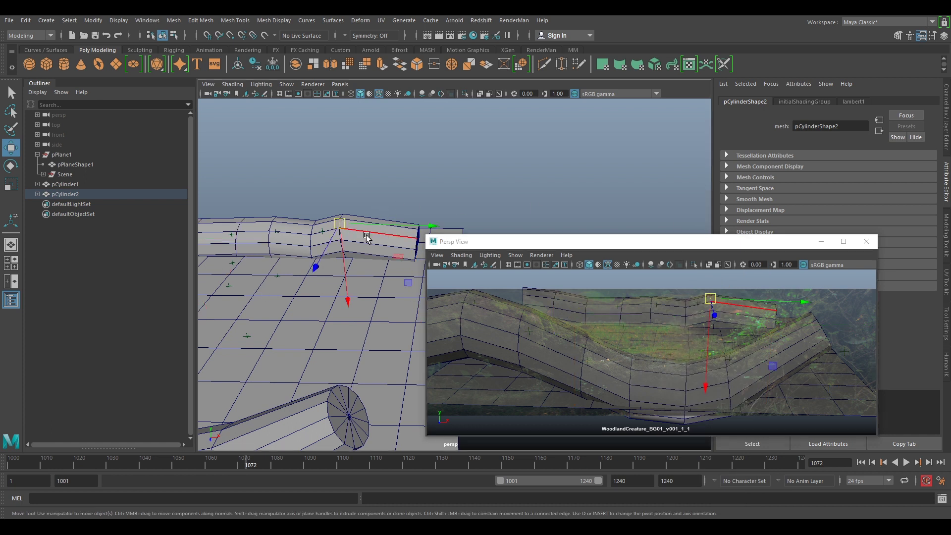
pyautogui.click(363, 245)
pyautogui.doubleClick(341, 233)
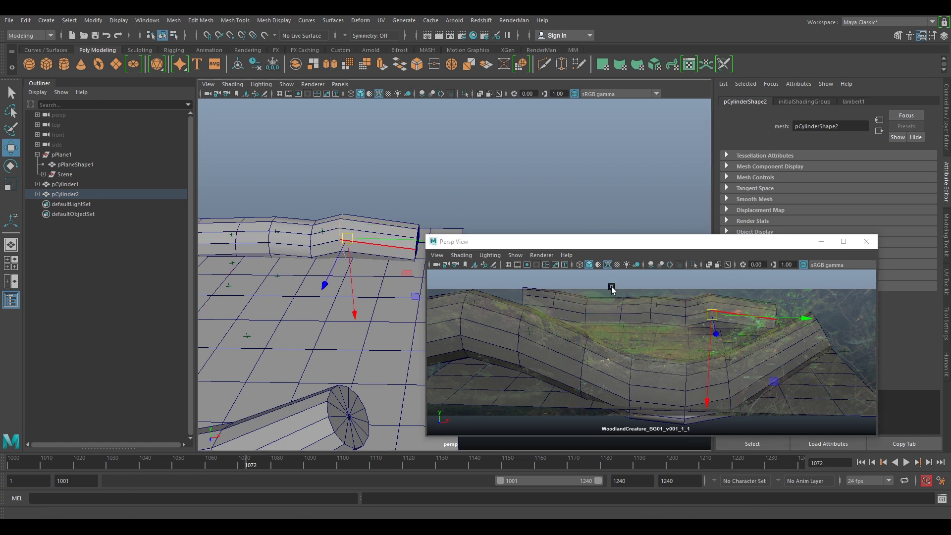
pyautogui.moveTo(715, 315); pyautogui.dragTo(726, 316)
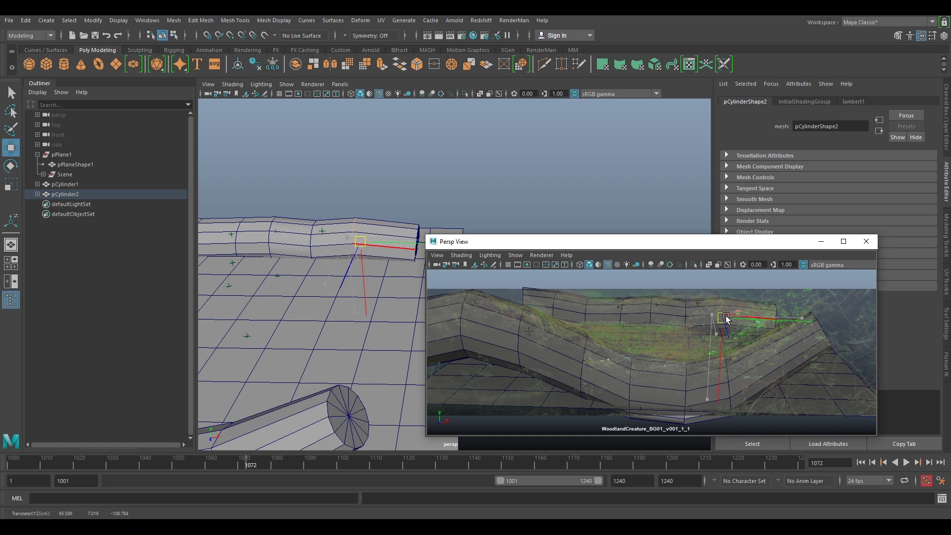
pyautogui.keyDown('alt'); pyautogui.moveTo(374, 255); pyautogui.dragTo(361, 248); pyautogui.keyUp('alt')
pyautogui.press('e')
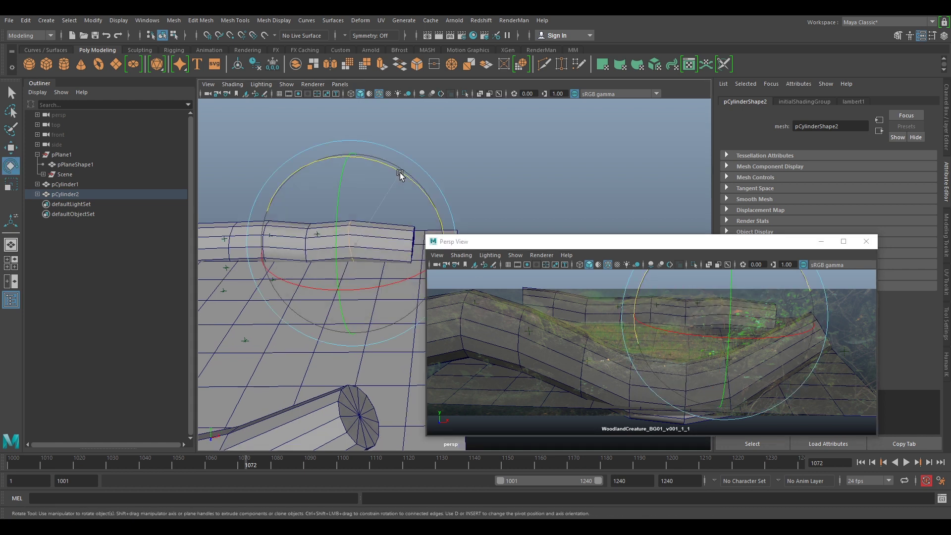
pyautogui.press('w')
pyautogui.click(721, 318)
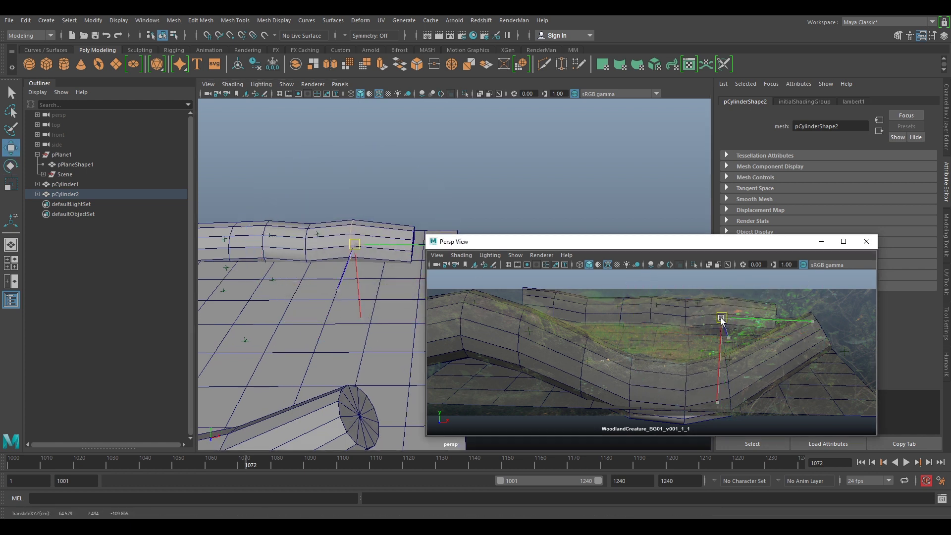
# - Reposition further edge loops on the background proxy against the plate, placing one at about -64.5, 1.7, -110.8
pyautogui.moveTo(698, 316); pyautogui.dragTo(682, 352)
pyautogui.doubleClick(588, 310)
pyautogui.moveTo(588, 317); pyautogui.dragTo(597, 321)
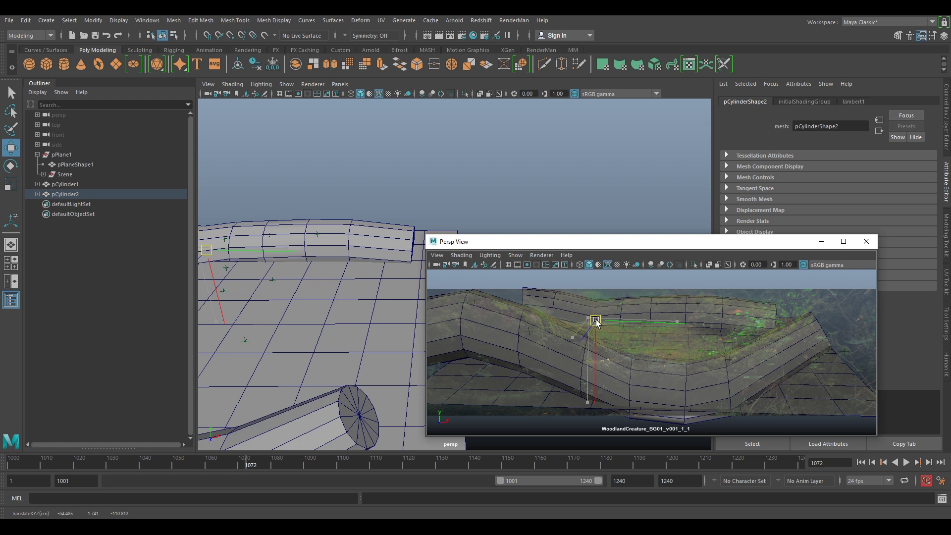
# - Shift the background proxy's middle edge loops one by one in depth to smooth its curve, following the tracking points
pyautogui.keyDown('alt'); pyautogui.moveTo(229, 296); pyautogui.dragTo(389, 292, button='right'); pyautogui.keyUp('alt')
pyautogui.keyDown('alt'); pyautogui.moveTo(389, 292); pyautogui.dragTo(301, 286); pyautogui.keyUp('alt')
pyautogui.moveTo(363, 317); pyautogui.dragTo(370, 321)
pyautogui.doubleClick(315, 270)
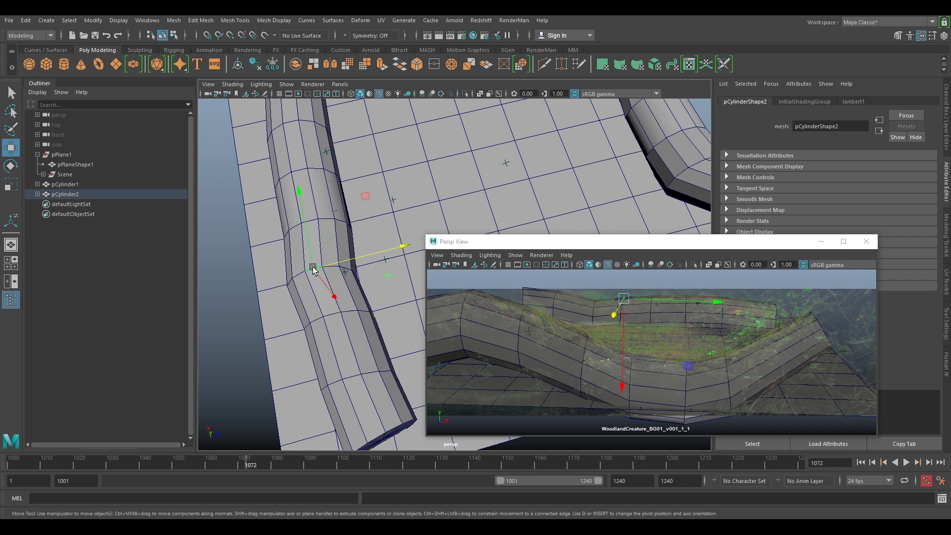
pyautogui.moveTo(351, 277); pyautogui.dragTo(353, 280)
pyautogui.doubleClick(328, 219)
pyautogui.moveTo(347, 229); pyautogui.dragTo(342, 222)
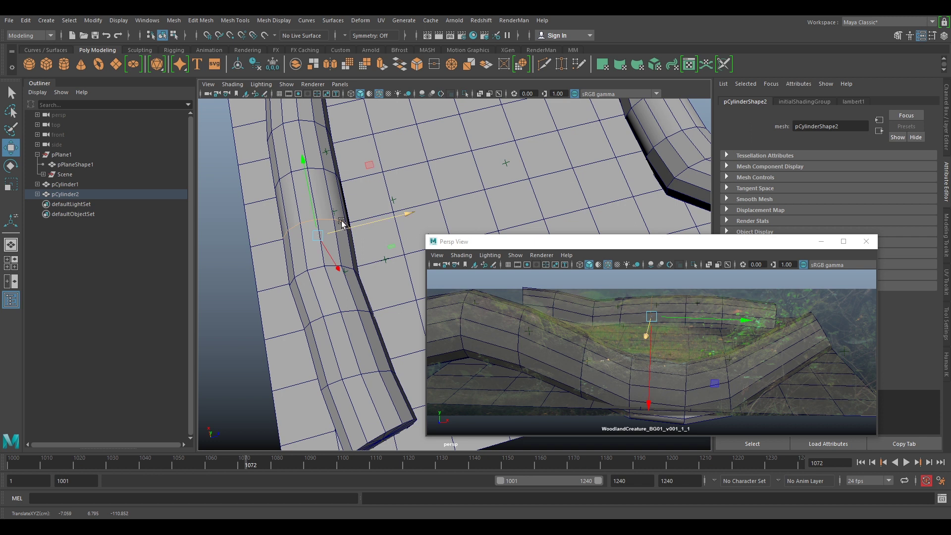
pyautogui.doubleClick(316, 167)
pyautogui.moveTo(338, 178); pyautogui.dragTo(340, 177)
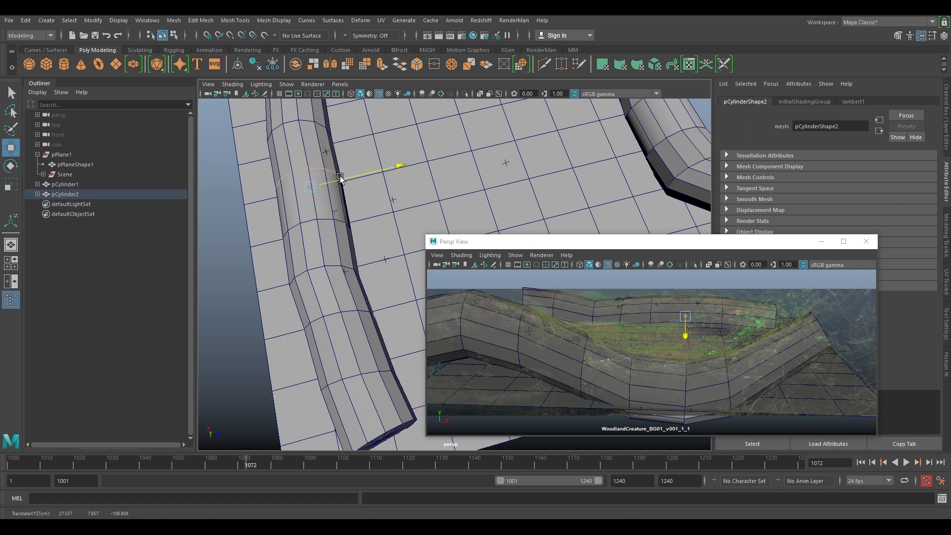
pyautogui.doubleClick(305, 121)
pyautogui.moveTo(325, 135); pyautogui.dragTo(328, 133)
# - Examine the background proxy's alignment with the bank in the tracked camera view at closer 2D zoom, ending in object mode at normal framing
pyautogui.keyDown('alt'); pyautogui.moveTo(463, 227); pyautogui.dragTo(384, 176); pyautogui.keyUp('alt')
pyautogui.press('\\')
pyautogui.moveTo(546, 293); pyautogui.dragTo(690, 335, button='middle')
pyautogui.press('\\')
pyautogui.moveTo(639, 348); pyautogui.dragTo(748, 374, button='right')
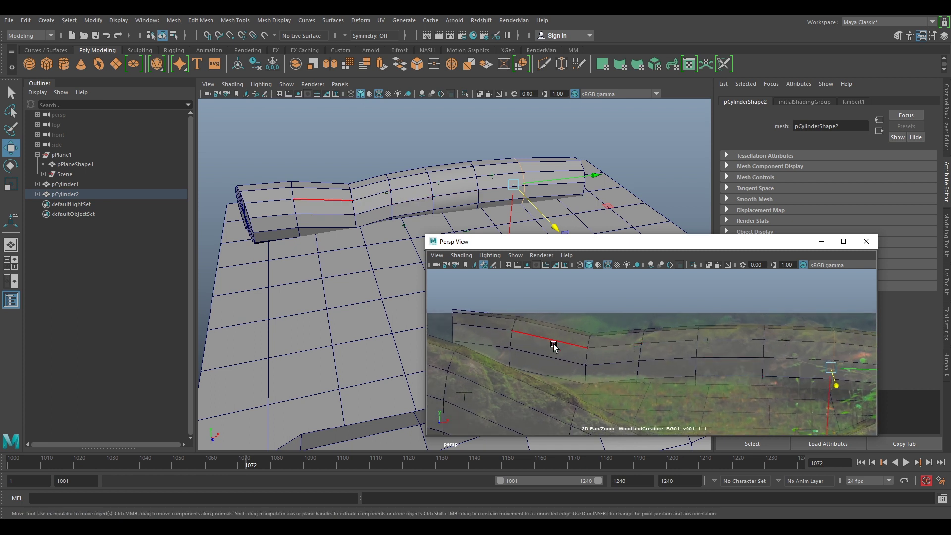
pyautogui.press('\\')
pyautogui.moveTo(786, 365); pyautogui.dragTo(694, 363, button='middle')
pyautogui.press('\\')
pyautogui.moveTo(694, 363); pyautogui.dragTo(604, 362, button='right')
pyautogui.press('\\')
pyautogui.moveTo(494, 386); pyautogui.dragTo(702, 361, button='middle')
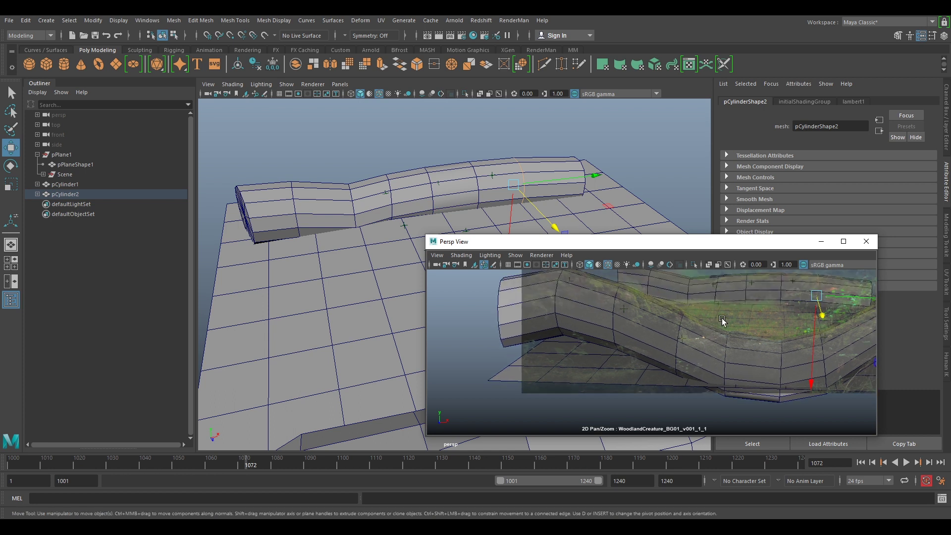
pyautogui.moveTo(782, 257); pyautogui.dragTo(782, 287, button='right')
pyautogui.moveTo(837, 255); pyautogui.dragTo(831, 242, button='right')
pyautogui.press('\\')
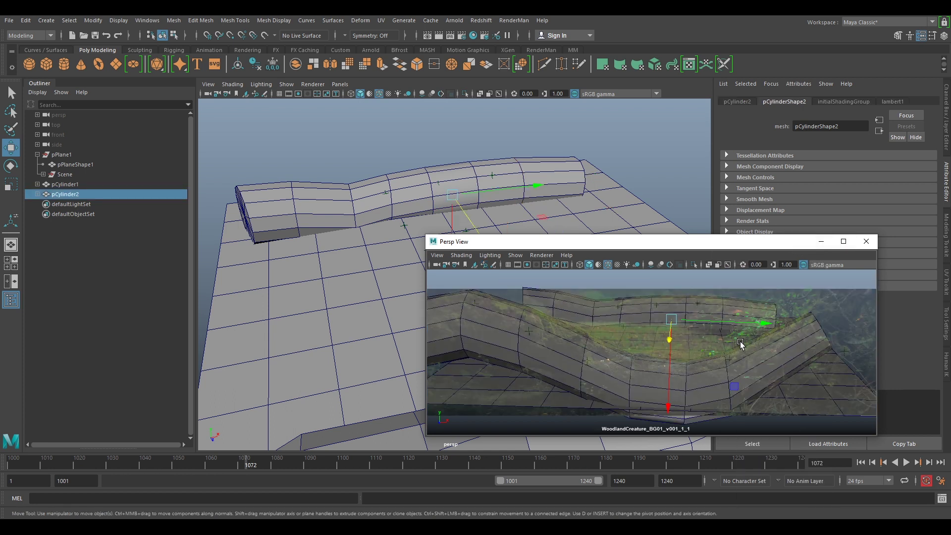
# - Play the shot to frame 1240 to check that the proxy geometry stays locked to the plate
pyautogui.click(530, 400)
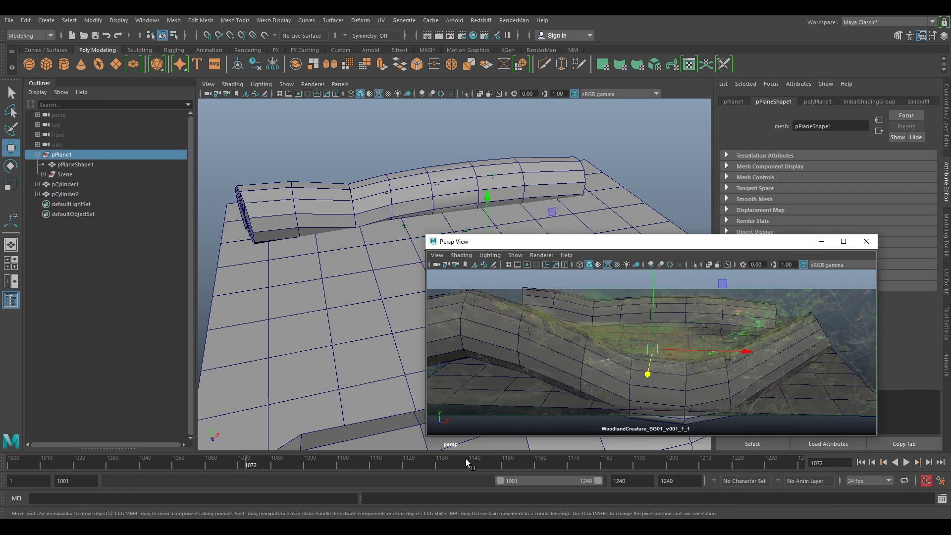
pyautogui.hotkey('alt', 'v')
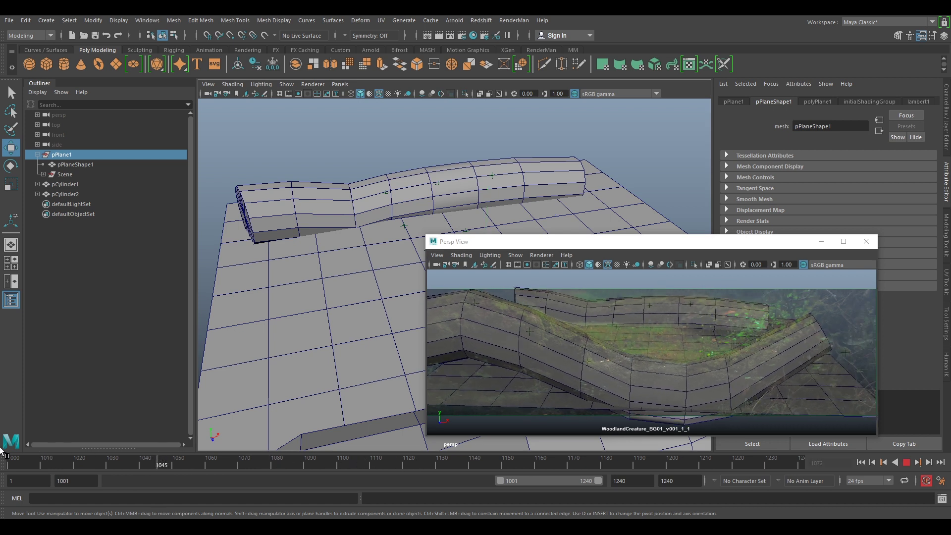
pyautogui.click(869, 461)
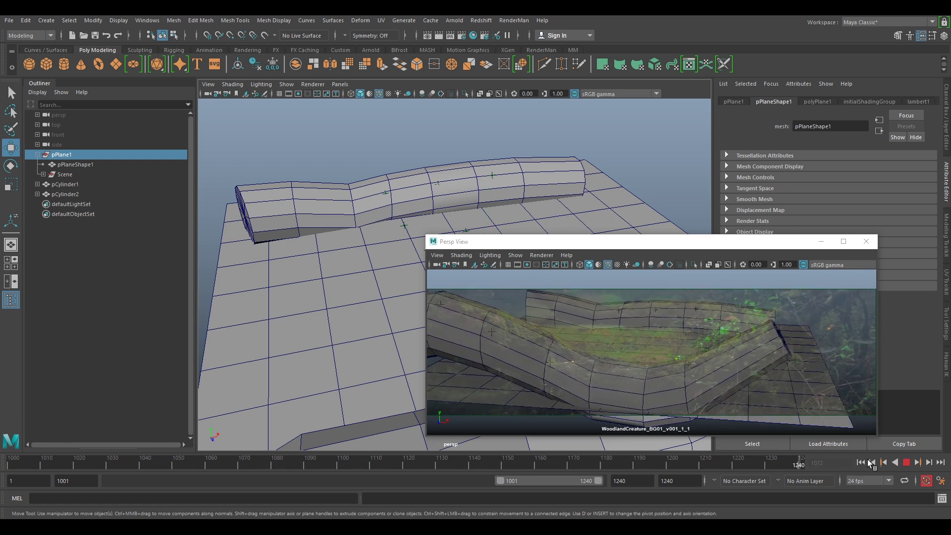
pyautogui.moveTo(351, 234); pyautogui.dragTo(309, 227, button='right')
pyautogui.click(357, 225)
pyautogui.moveTo(360, 223); pyautogui.dragTo(363, 242)
pyautogui.click(315, 205)
pyautogui.click(354, 209)
pyautogui.click(450, 173)
pyautogui.moveTo(443, 173); pyautogui.dragTo(497, 148, button='right')
pyautogui.click(507, 131)
pyautogui.click(480, 170)
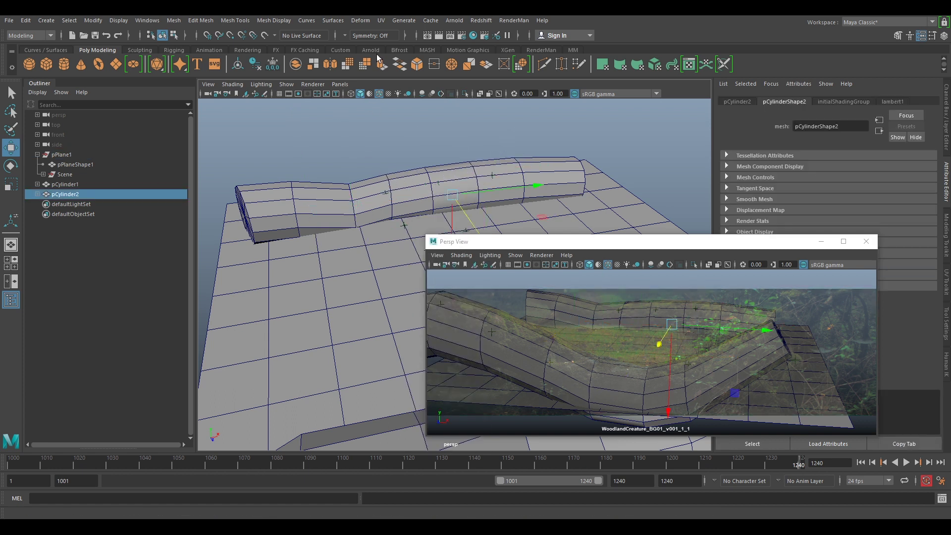
# - Enable Selection Highlighting and push the background proxy's lower front vertices back at its bend and near end, finishing in object mode
pyautogui.click(291, 86)
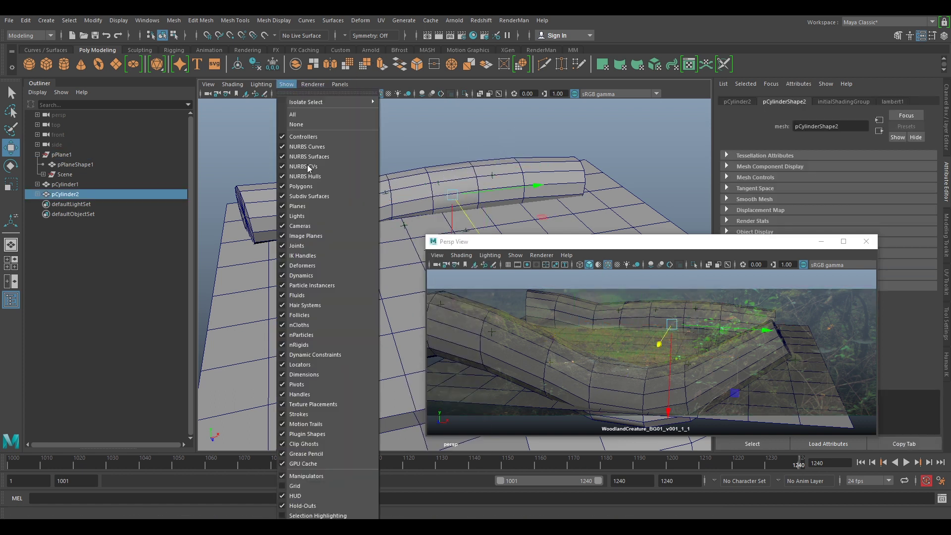
pyautogui.click(305, 515)
pyautogui.moveTo(369, 216); pyautogui.dragTo(347, 213, button='right')
pyautogui.click(353, 228)
pyautogui.moveTo(362, 256); pyautogui.dragTo(355, 245)
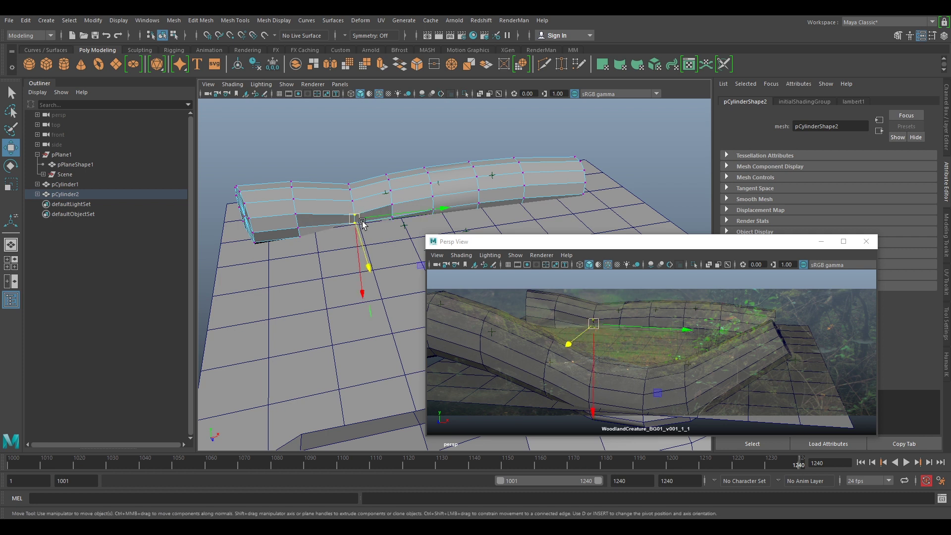
pyautogui.moveTo(236, 254); pyautogui.dragTo(259, 245)
pyautogui.keyDown('alt'); pyautogui.moveTo(278, 286); pyautogui.dragTo(273, 312); pyautogui.keyUp('alt')
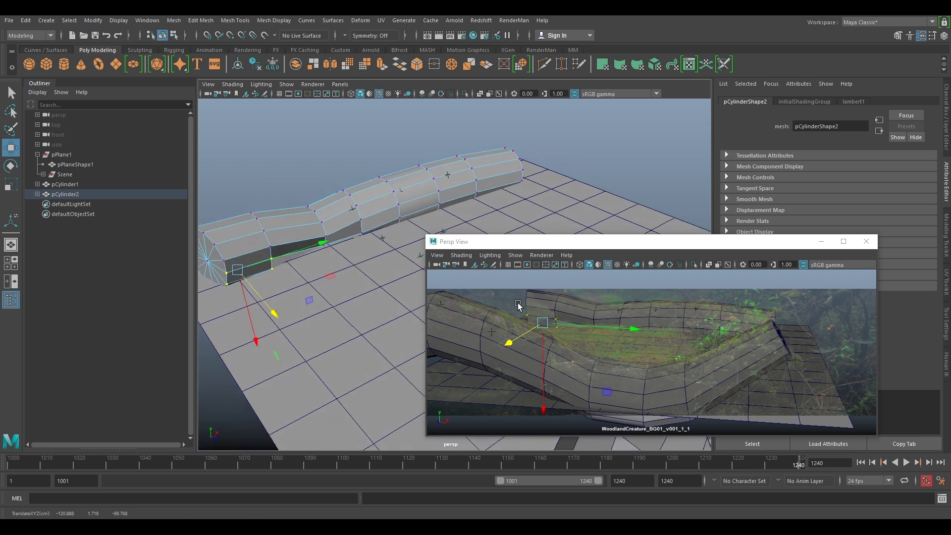
pyautogui.rightClick(632, 256)
pyautogui.rightClick(631, 256)
pyautogui.moveTo(631, 256); pyautogui.dragTo(680, 242, button='right')
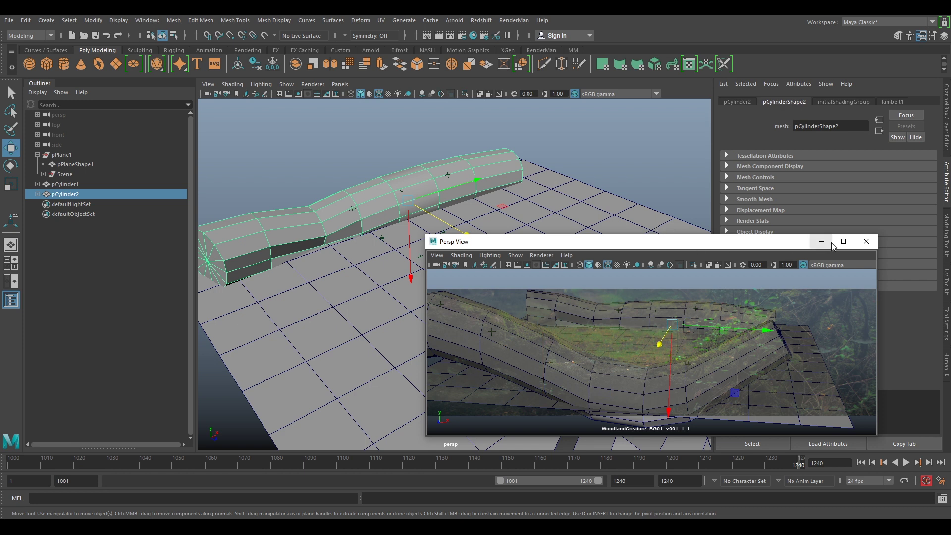
# - Close the torn-off Persp View window and play the shot through the WoodlandCreature_BG01_v001_1_1 camera in the main viewport
pyautogui.click(866, 242)
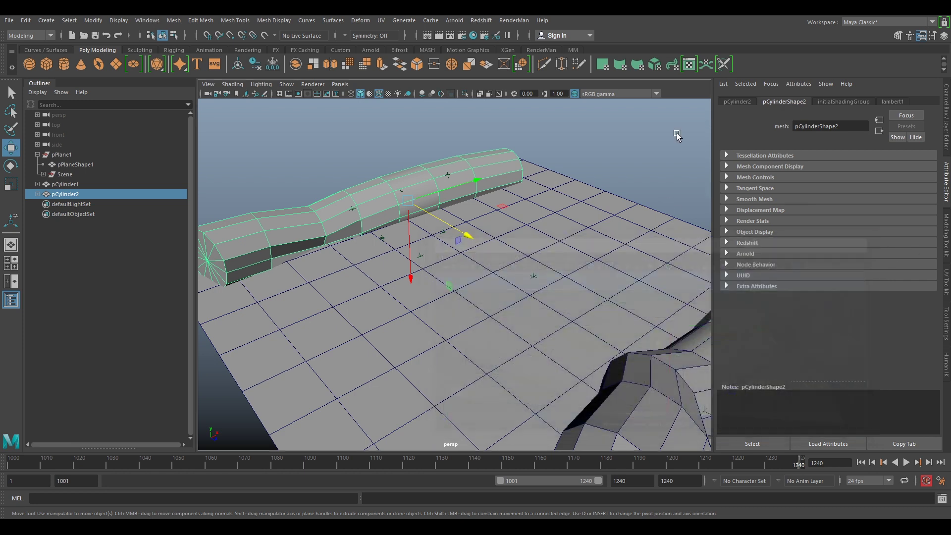
pyautogui.click(348, 159)
pyautogui.click(337, 85)
pyautogui.moveTo(411, 97)
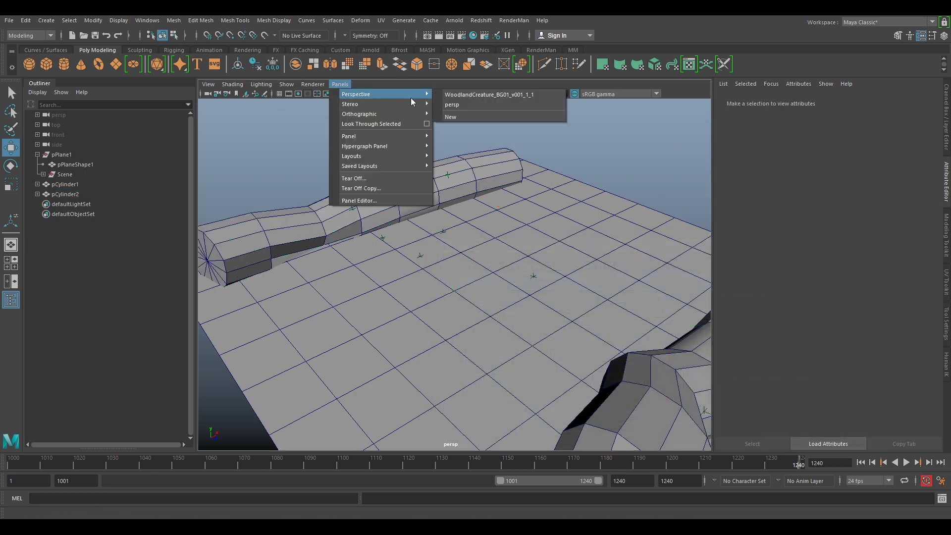
pyautogui.click(468, 98)
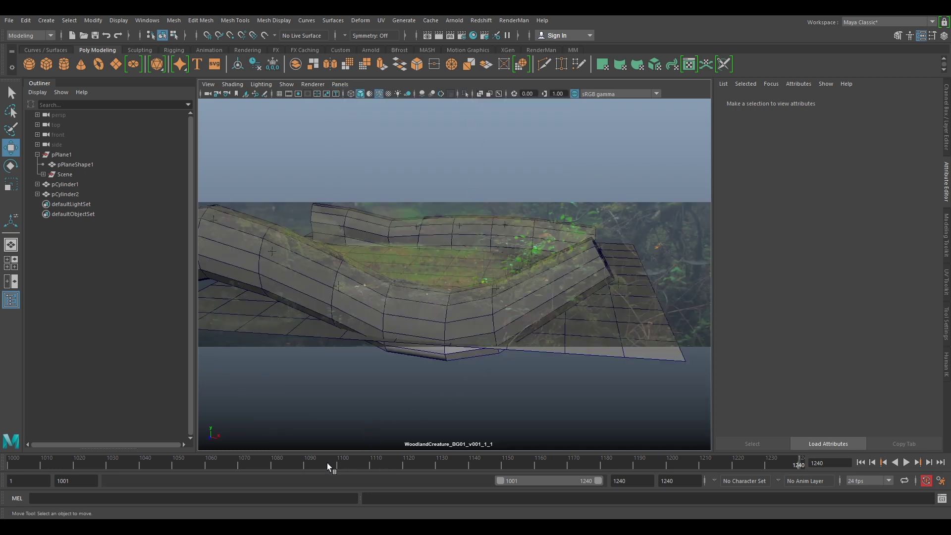
pyautogui.hotkey('alt', 'v')
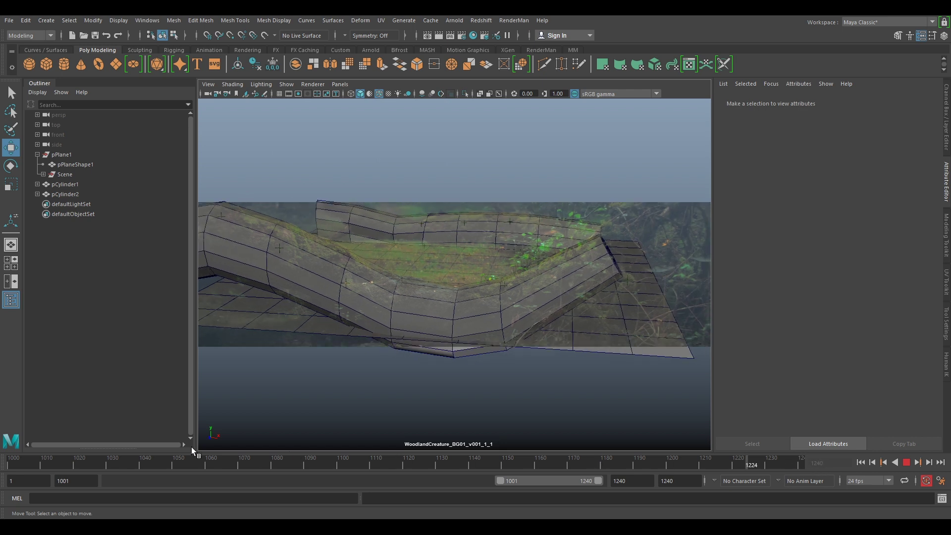
pyautogui.hotkey('alt', 'v')
# - Return the viewport to the persp camera and unparent the Scene group from pPlane1
pyautogui.click(339, 84)
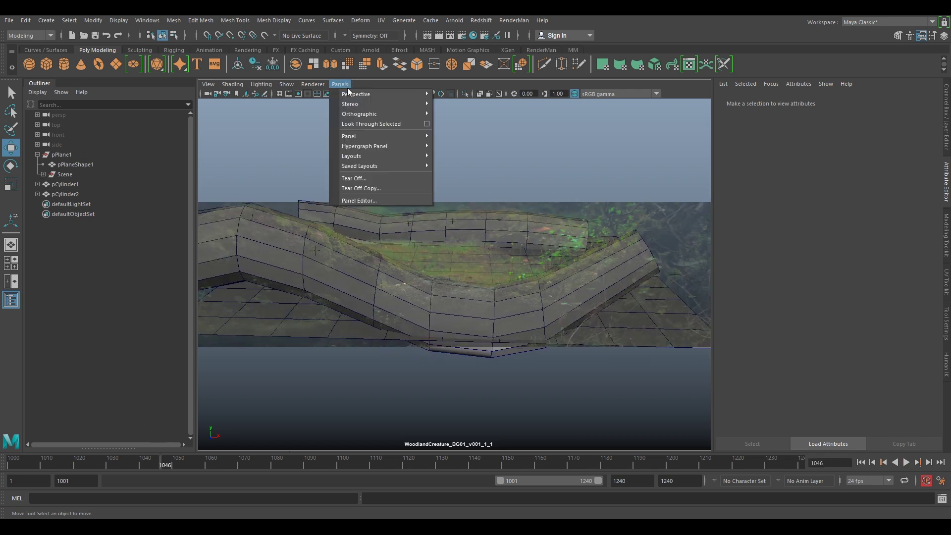
pyautogui.moveTo(396, 94)
pyautogui.click(462, 105)
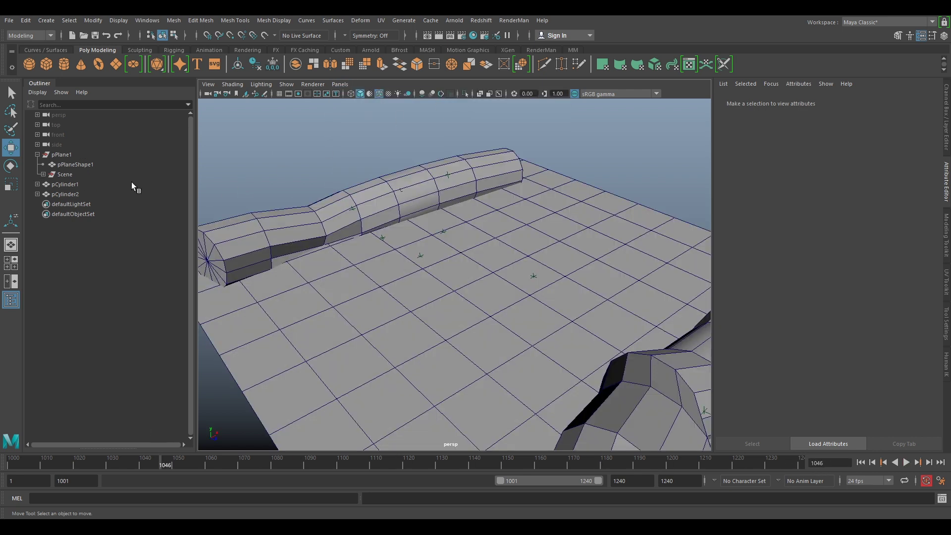
pyautogui.click(67, 156)
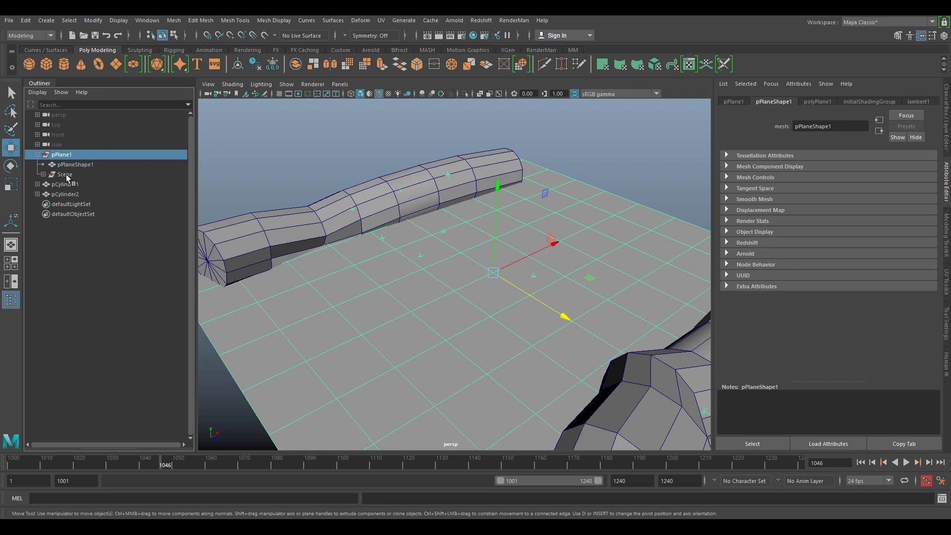
pyautogui.click(65, 175)
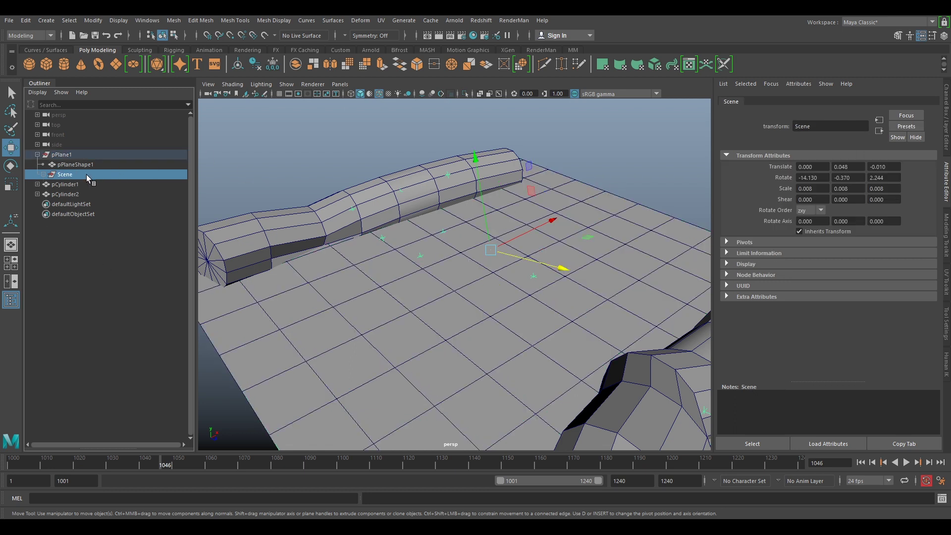
pyautogui.hotkey('shift', 'p')
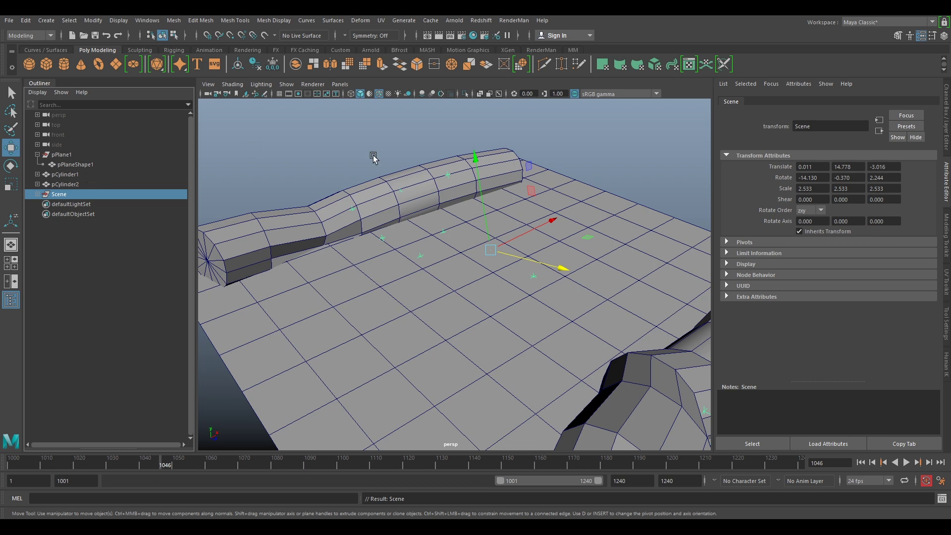
# - Show the Scene group's transform channels, expand its hierarchy and create a locator at the origin
pyautogui.click(945, 138)
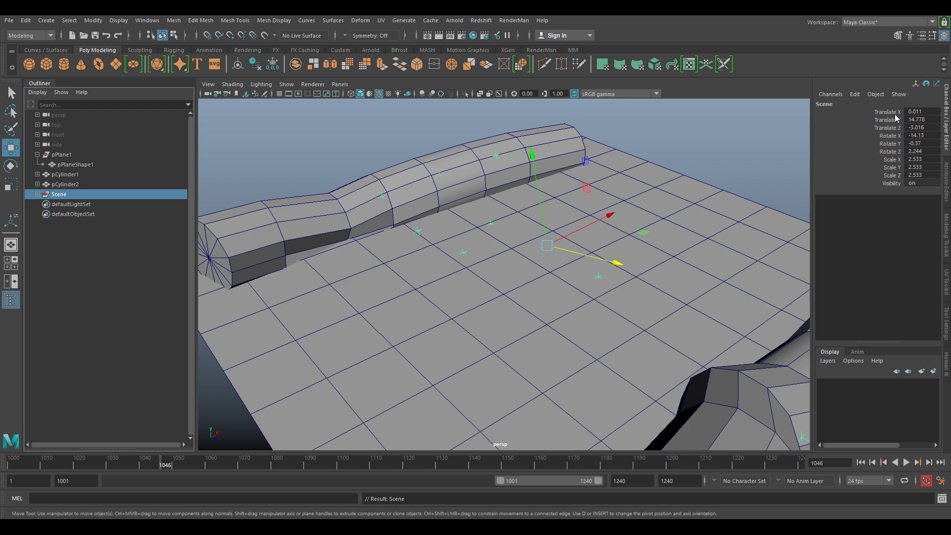
pyautogui.click(38, 194)
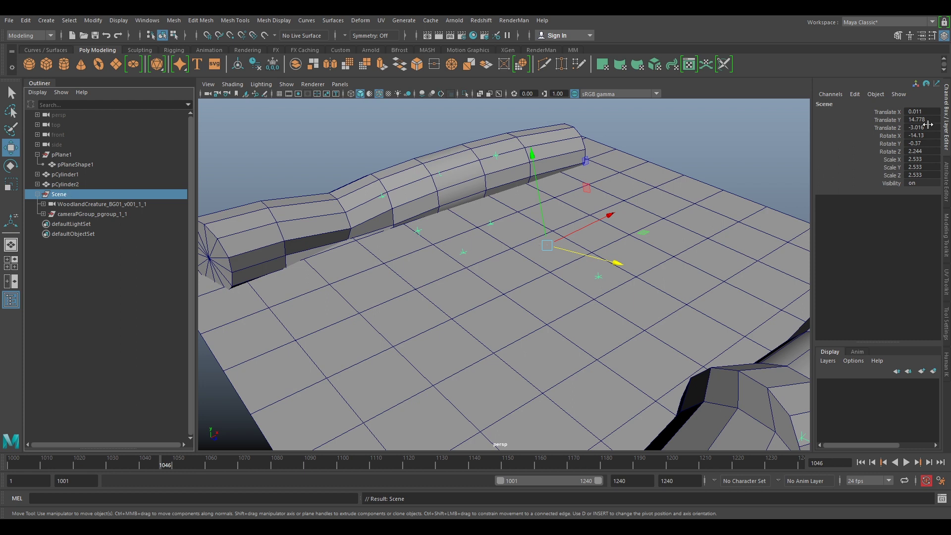
pyautogui.click(25, 22)
pyautogui.click(77, 165)
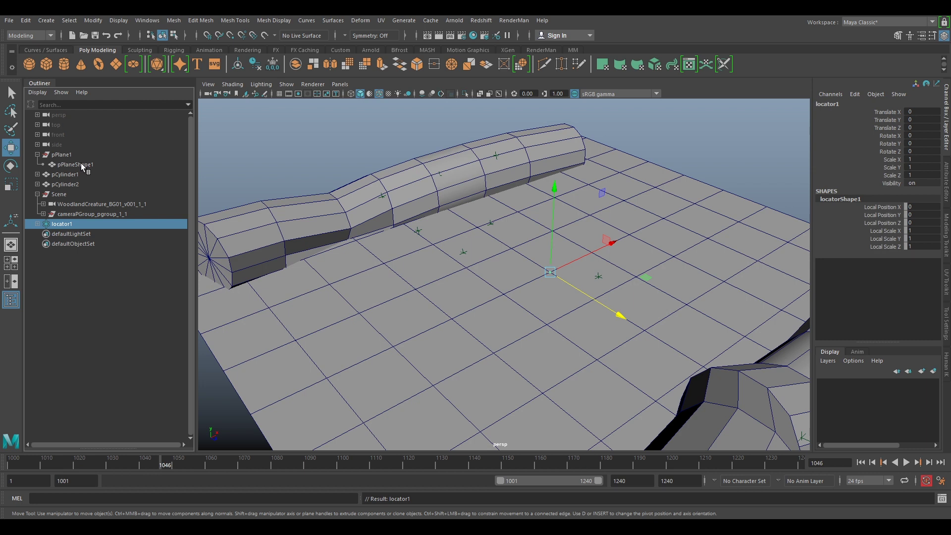
# - Point- and orient-constrain locator1 to the WoodlandCreature_BG01_v001_1_1 camera using the Rigging menu set
pyautogui.click(74, 202)
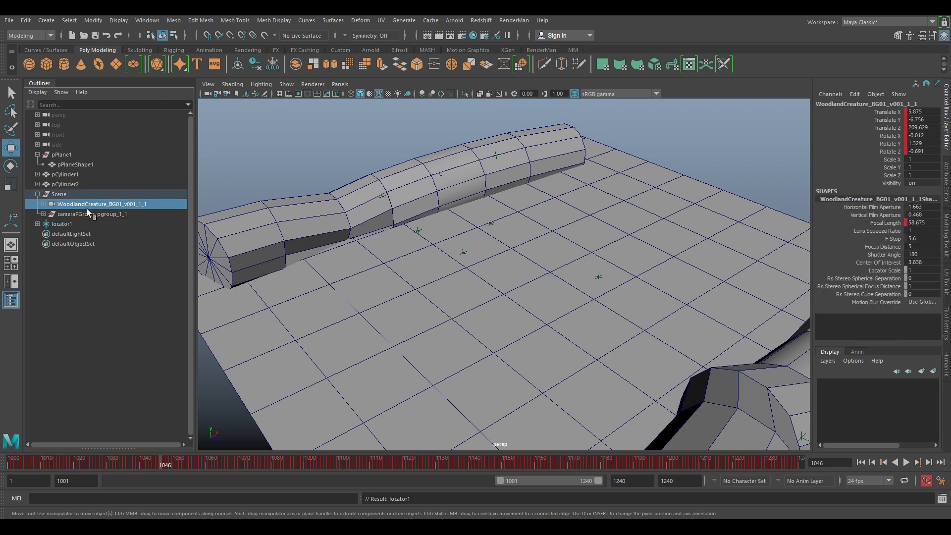
pyautogui.keyDown('ctrl'); pyautogui.click(62, 224); pyautogui.keyUp('ctrl')
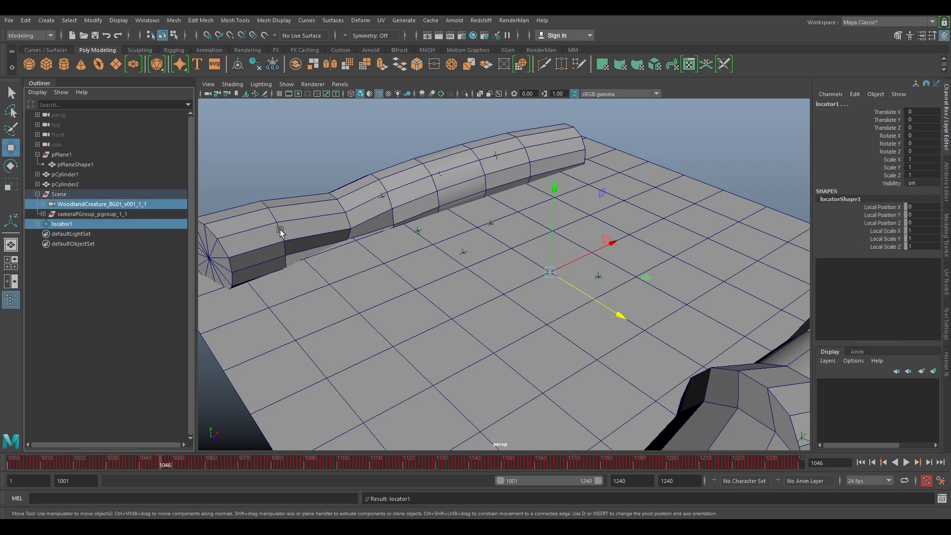
pyautogui.click(30, 35)
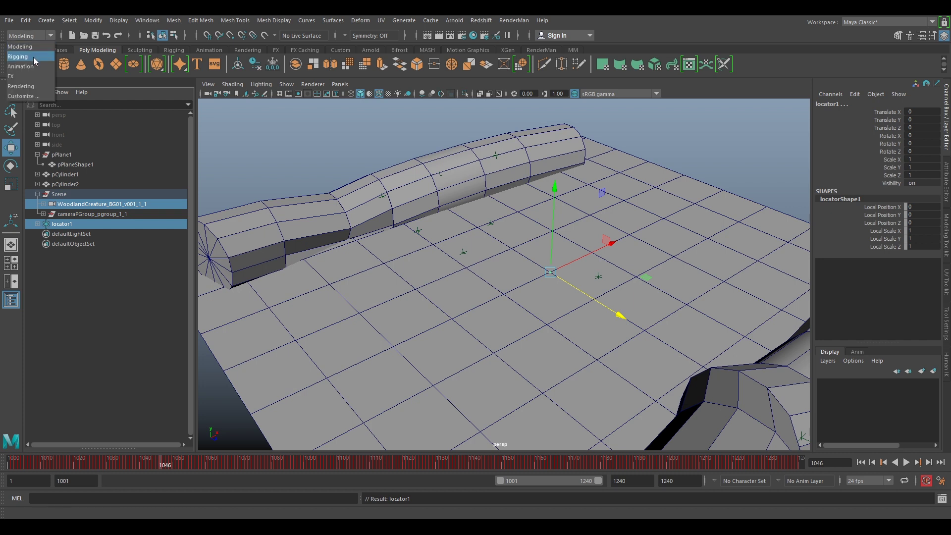
pyautogui.click(25, 49)
pyautogui.click(253, 20)
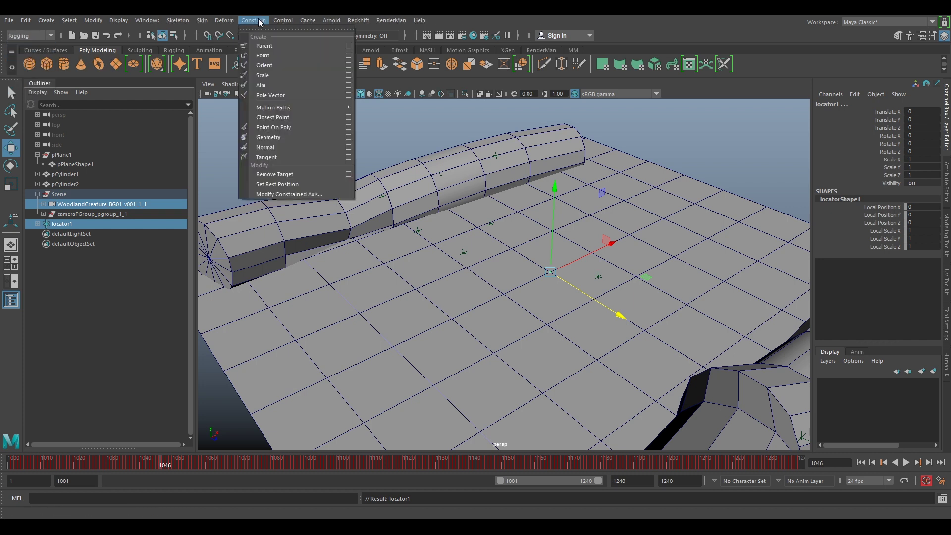
pyautogui.click(275, 56)
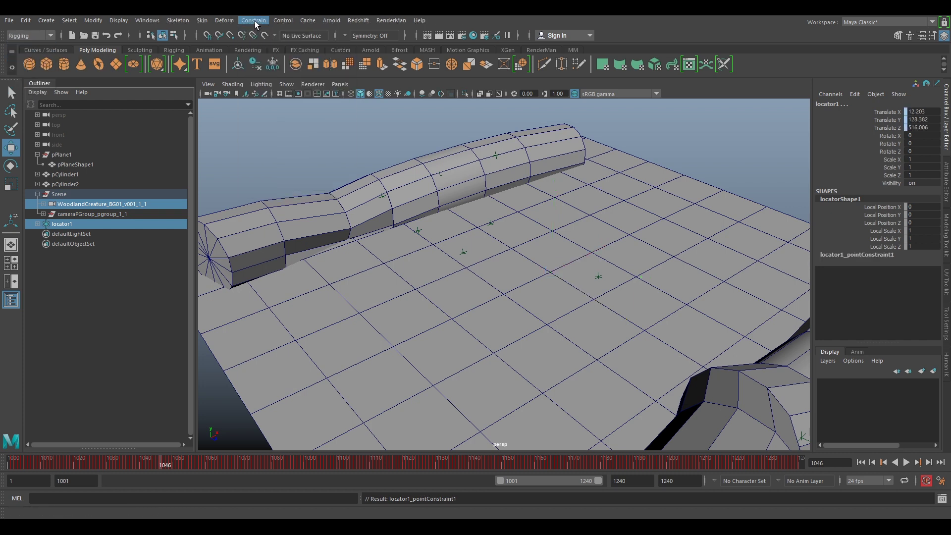
pyautogui.click(254, 22)
pyautogui.click(264, 65)
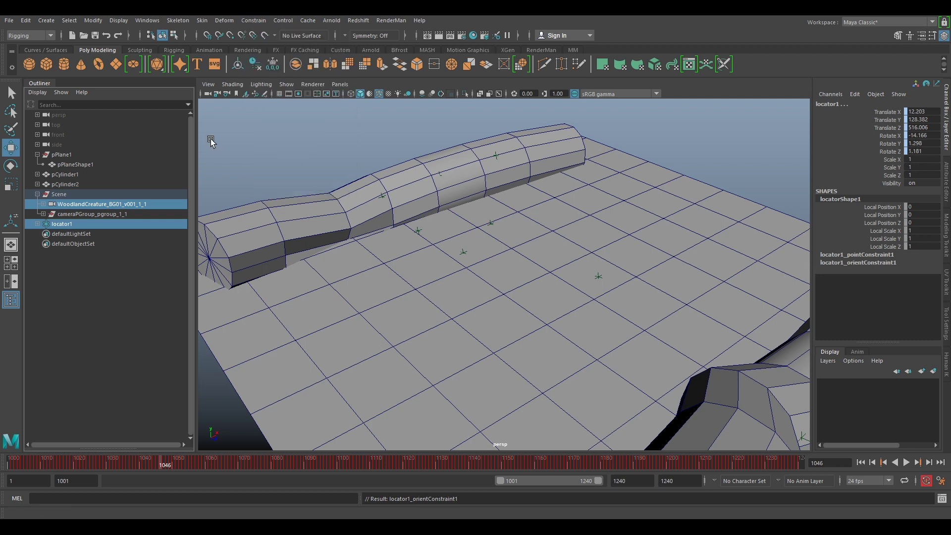
# - Check that locator1 follows the camera over time and bake its translate and rotate channels to keyframes
pyautogui.click(73, 225)
pyautogui.press('f')
pyautogui.scroll(-3, 431, 246)
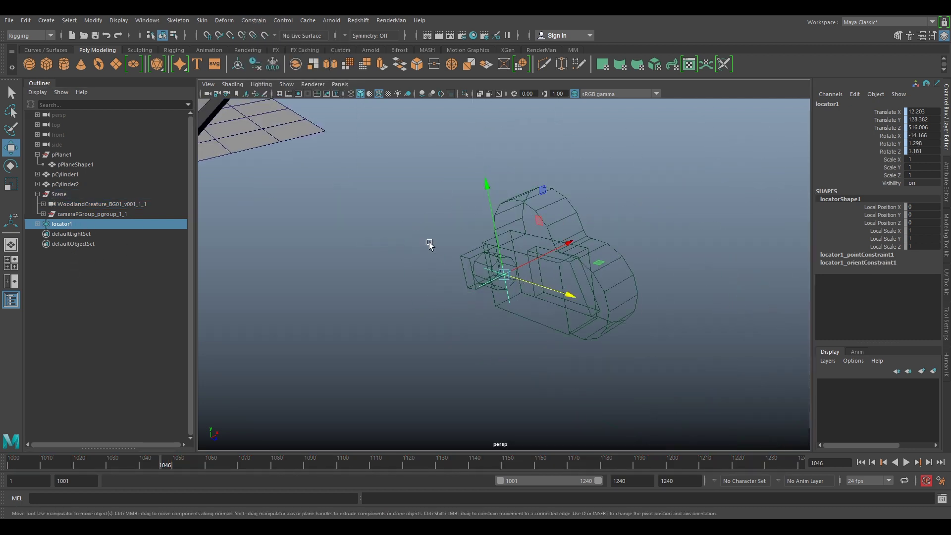
pyautogui.moveTo(180, 466)
pyautogui.mouseDown()
pyautogui.moveTo(117, 460)
pyautogui.moveTo(238, 462)
pyautogui.moveTo(196, 463)
pyautogui.mouseUp()
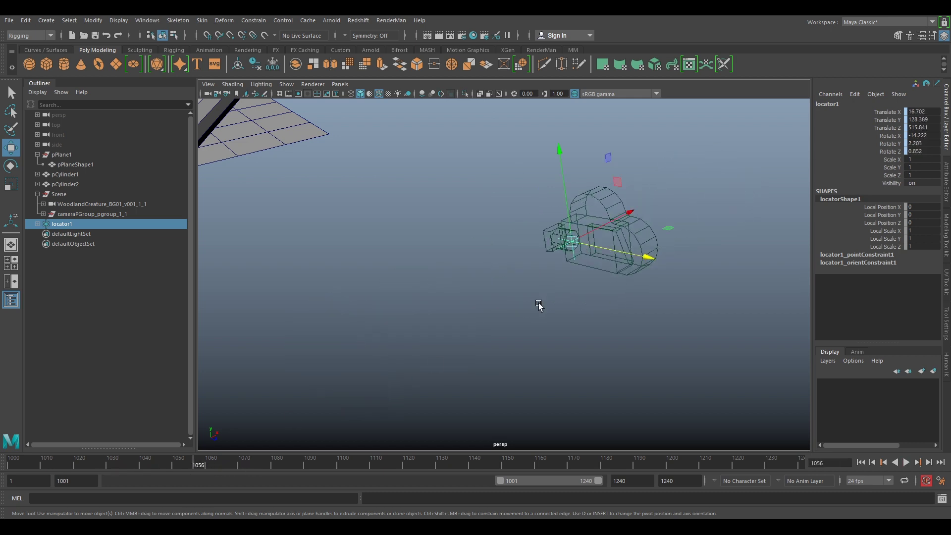
pyautogui.click(896, 113)
pyautogui.keyDown('shift'); pyautogui.click(893, 152); pyautogui.keyUp('shift')
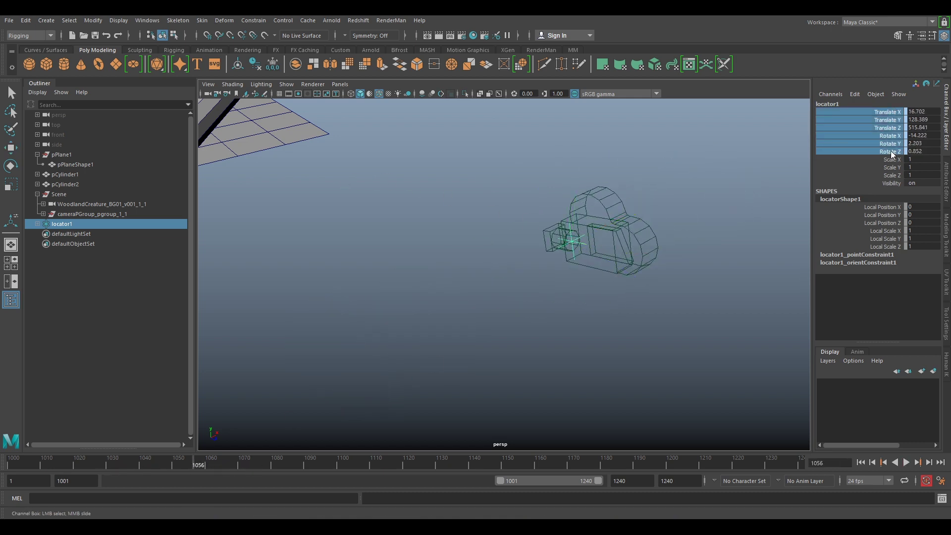
pyautogui.click(26, 21)
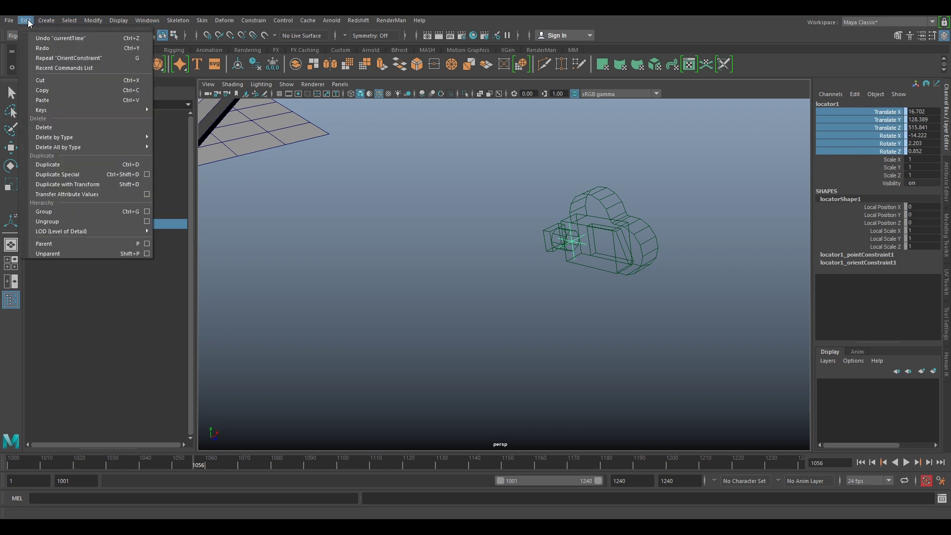
pyautogui.moveTo(57, 109)
pyautogui.click(194, 178)
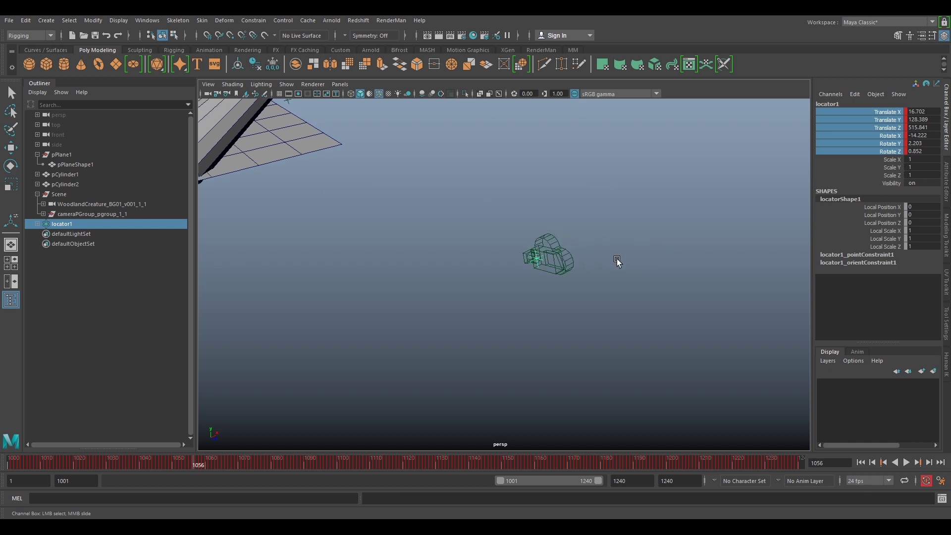
# - Expand locator1 in the Outliner and delete its point and orient constraints
pyautogui.click(37, 223)
pyautogui.click(70, 242)
pyautogui.press('w')
pyautogui.keyDown('shift'); pyautogui.click(76, 252); pyautogui.keyUp('shift')
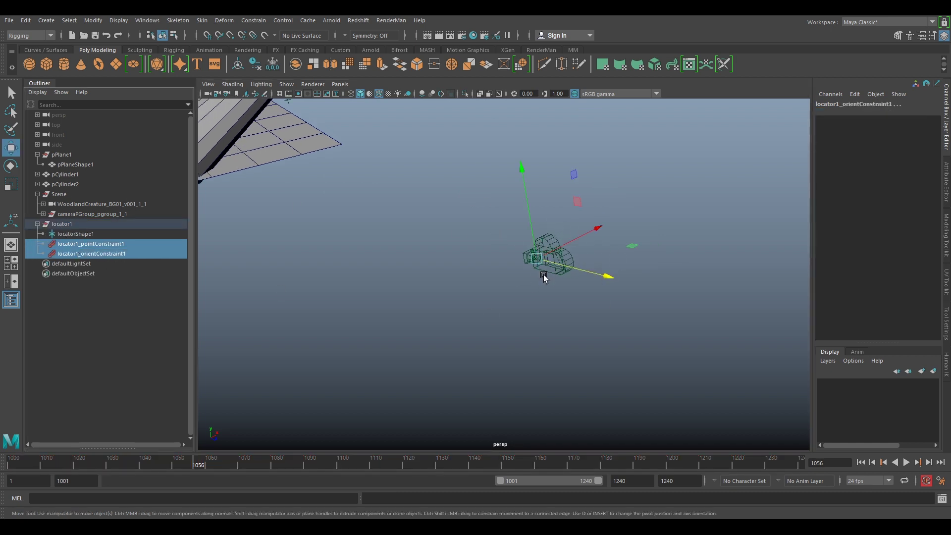
pyautogui.press('Delete')
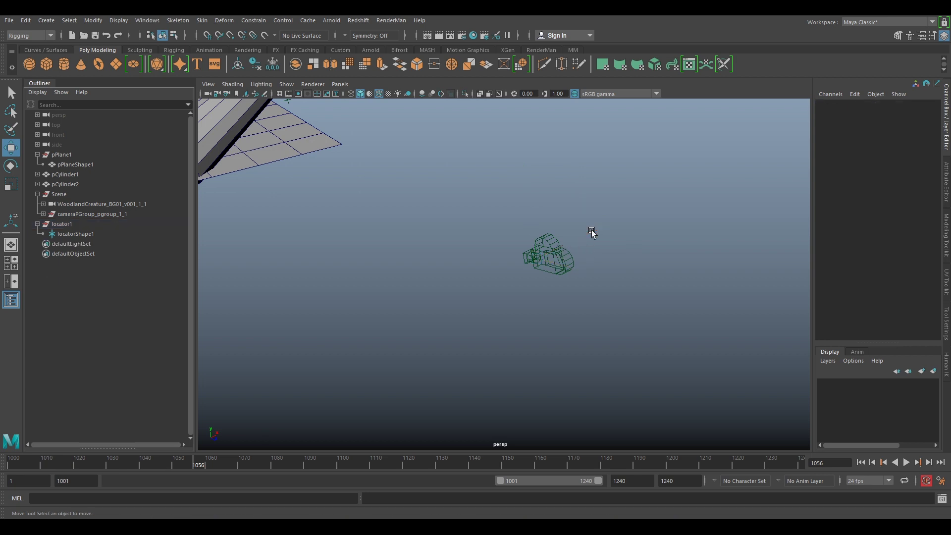
# - Unparent the WoodlandCreature_BG01_v001_1_1 camera from the Scene group and scrub to frame 1091 to compare it with the locator
pyautogui.click(128, 203)
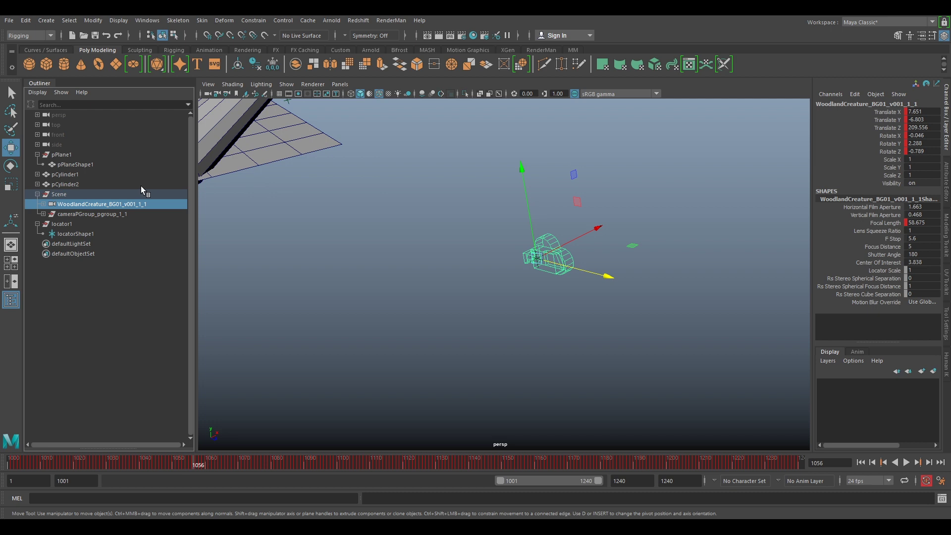
pyautogui.hotkey('shift', 'p')
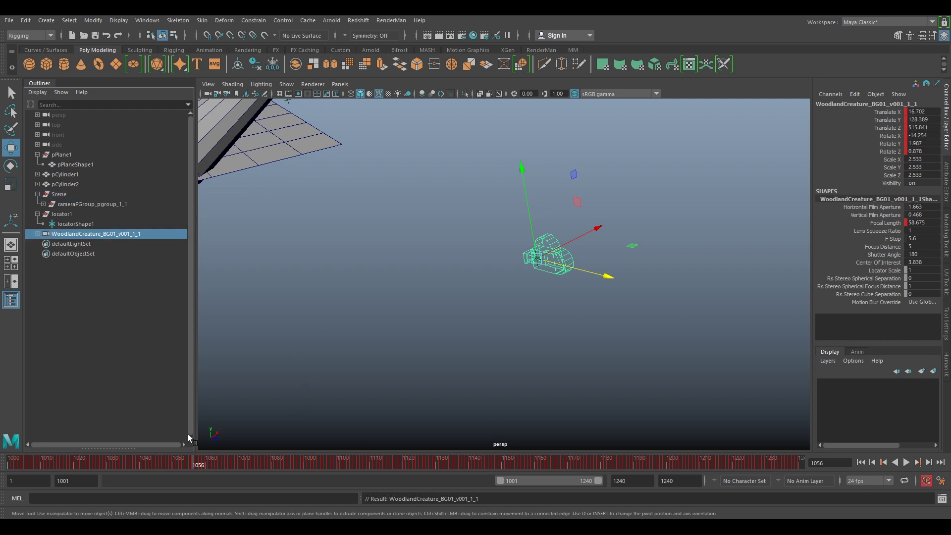
pyautogui.moveTo(194, 465); pyautogui.dragTo(311, 464)
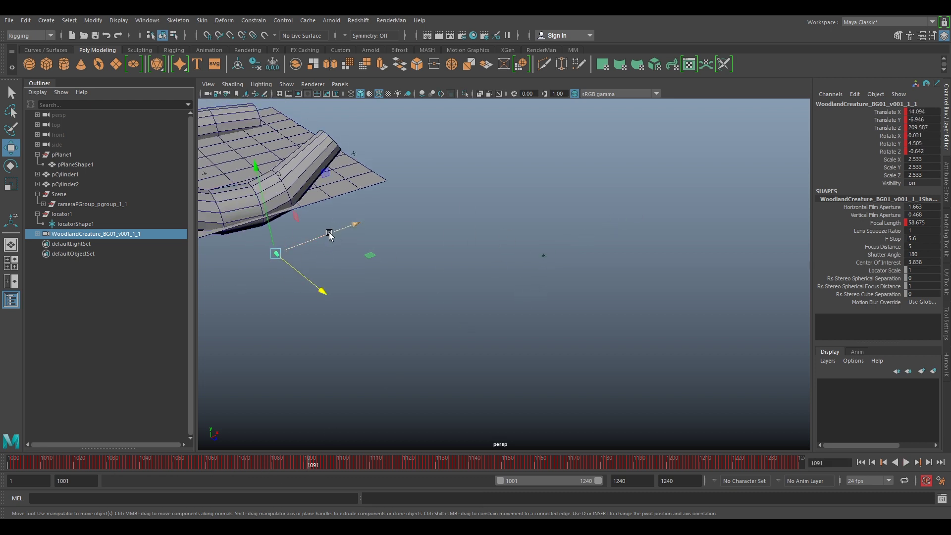
# - Hide shape nodes in the Outliner and leave locator1 selected
pyautogui.click(62, 214)
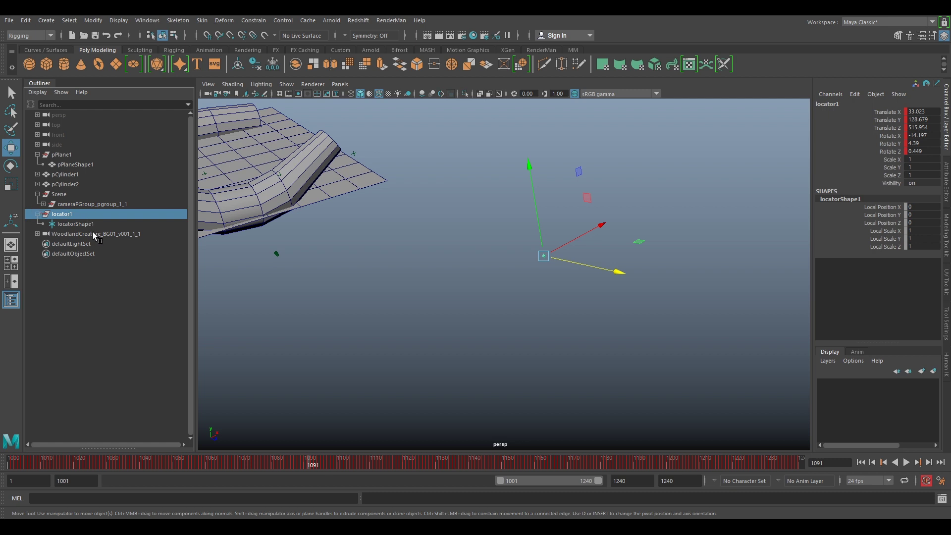
pyautogui.keyDown('ctrl'); pyautogui.click(58, 234); pyautogui.keyUp('ctrl')
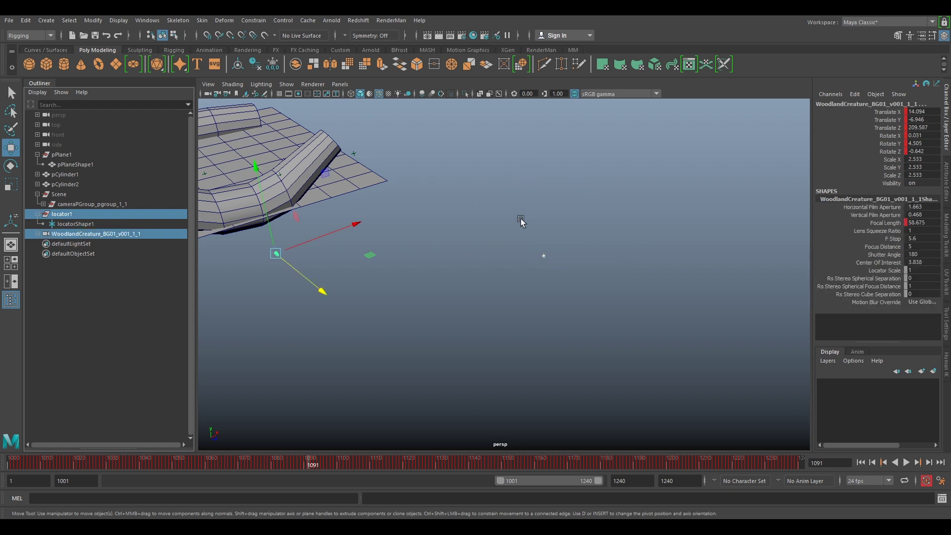
pyautogui.click(521, 221)
pyautogui.click(45, 216)
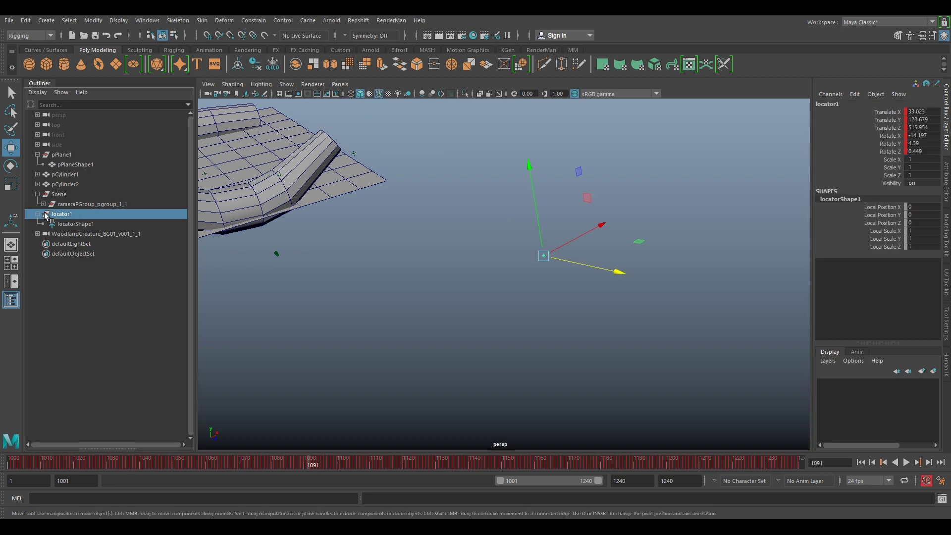
pyautogui.click(37, 92)
pyautogui.click(64, 109)
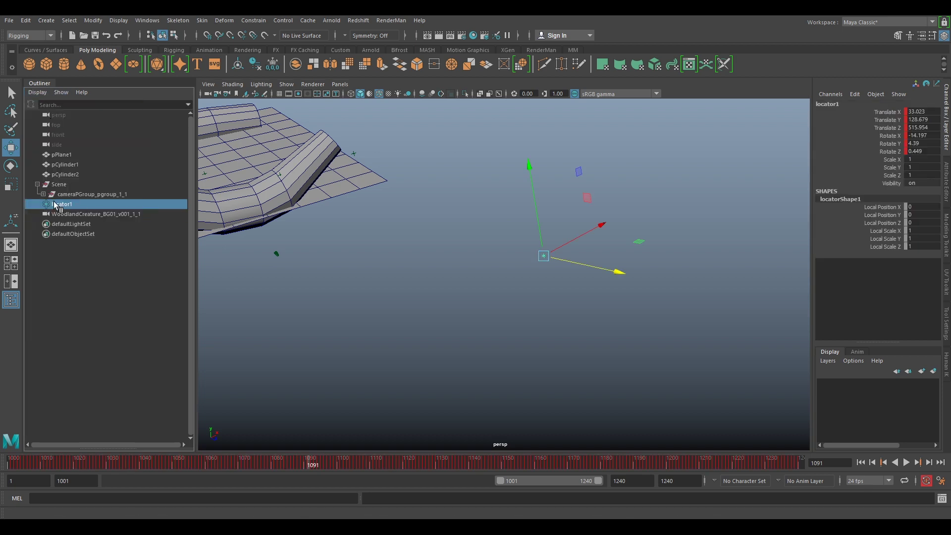
# - Point- and orient-constrain the unparented WoodlandCreature_BG01_v001_1_1 camera to locator1
pyautogui.keyDown('ctrl'); pyautogui.click(79, 215); pyautogui.keyUp('ctrl')
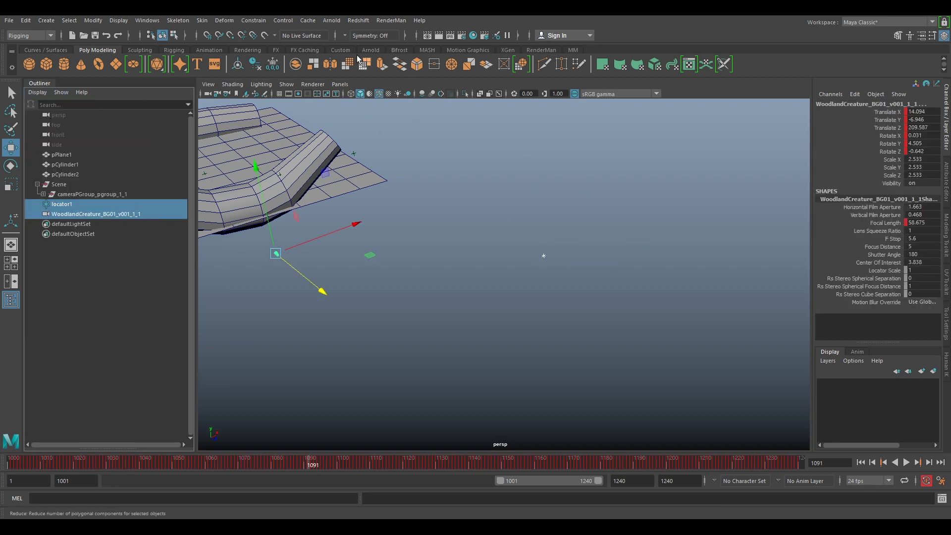
pyautogui.click(260, 22)
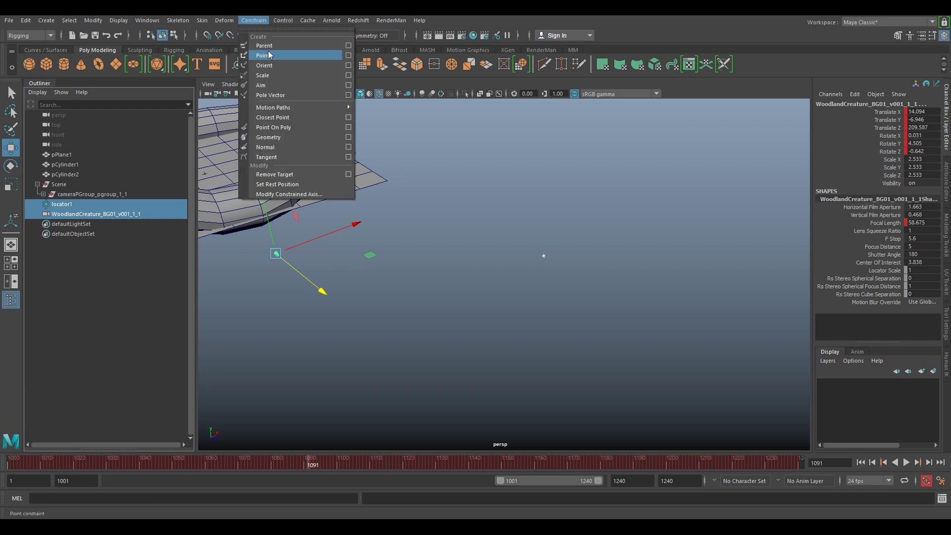
pyautogui.click(270, 53)
pyautogui.click(254, 20)
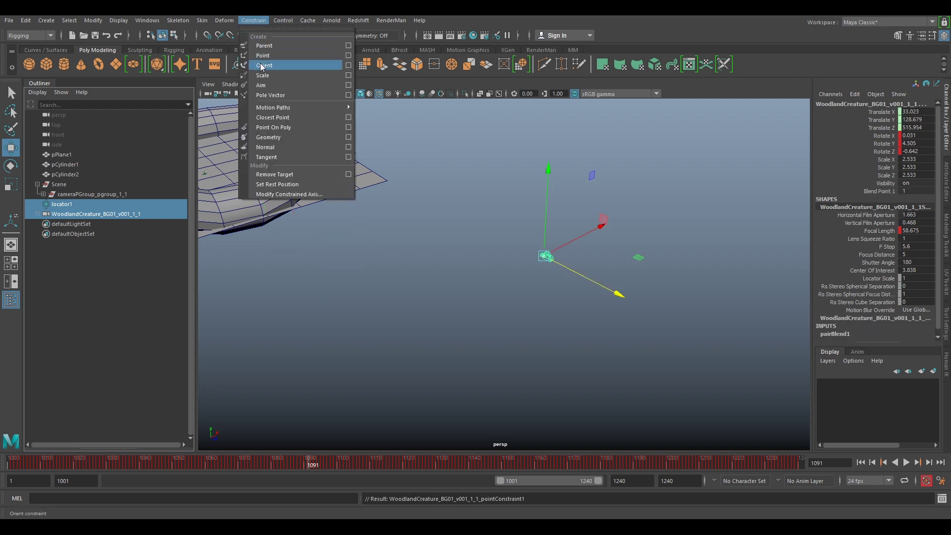
pyautogui.click(267, 63)
# - Bake the WoodlandCreature_BG01_v001_1_1 camera's translate and rotate channels to keyframes
pyautogui.click(107, 213)
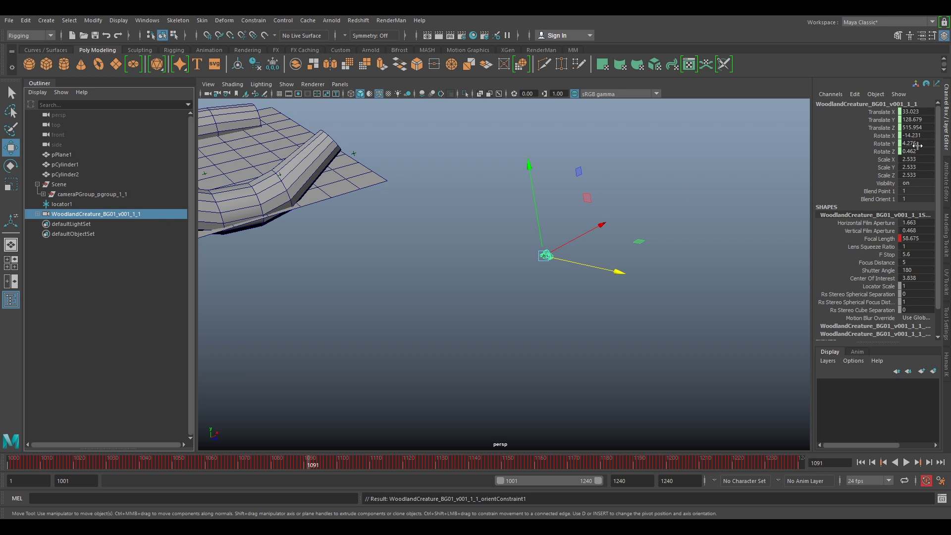
pyautogui.click(885, 112)
pyautogui.keyDown('shift'); pyautogui.click(885, 152); pyautogui.keyUp('shift')
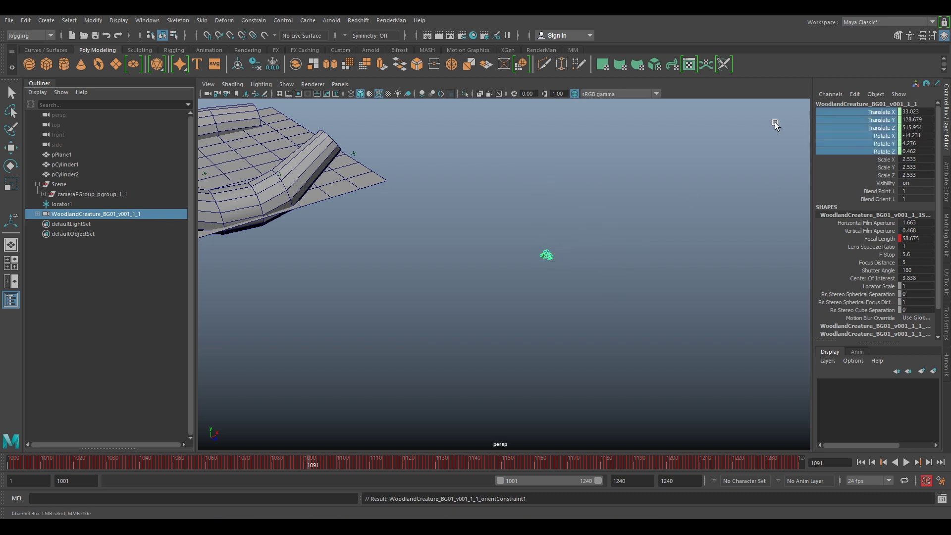
pyautogui.click(25, 21)
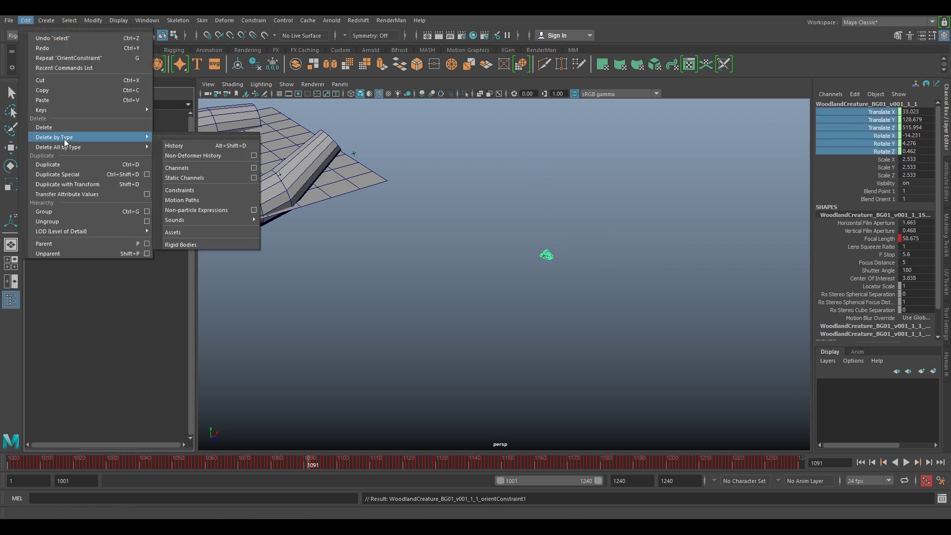
pyautogui.moveTo(73, 109)
pyautogui.click(196, 178)
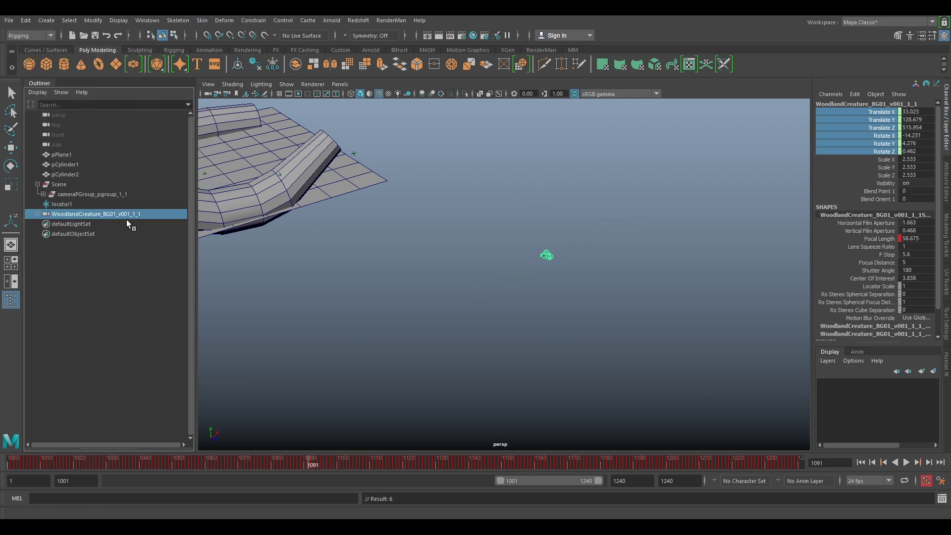
# - Delete the camera's point and orient constraints and remove locator1 from the scene
pyautogui.click(38, 213)
pyautogui.click(76, 228)
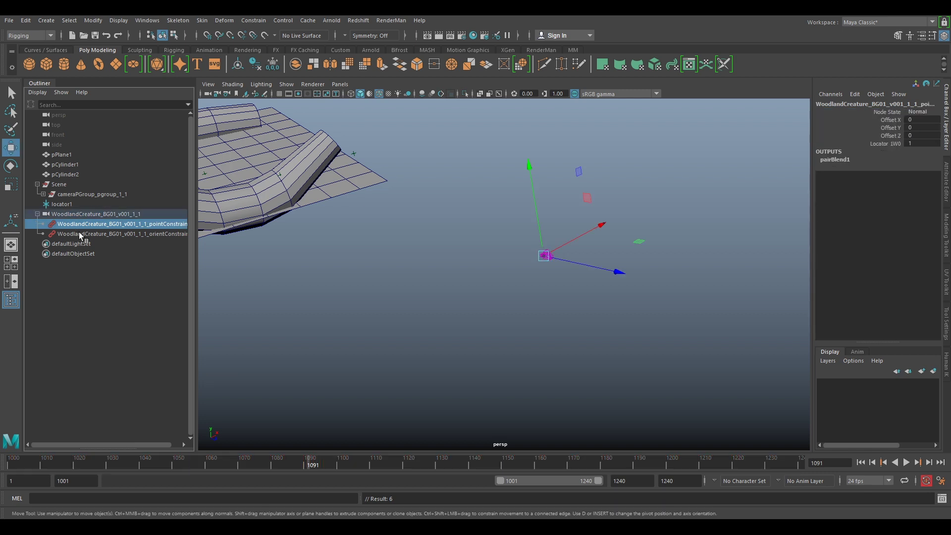
pyautogui.keyDown('shift'); pyautogui.click(81, 233); pyautogui.keyUp('shift')
pyautogui.press('Delete')
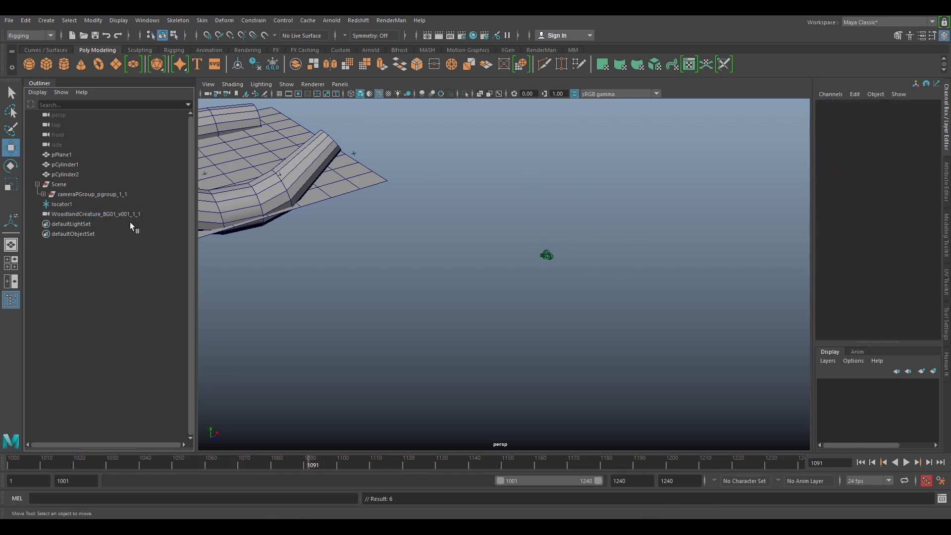
pyautogui.click(96, 214)
pyautogui.click(69, 204)
pyautogui.press('Delete')
# - Freeze the transformations of pPlane1, pCylinder1 and pCylinder2
pyautogui.click(59, 155)
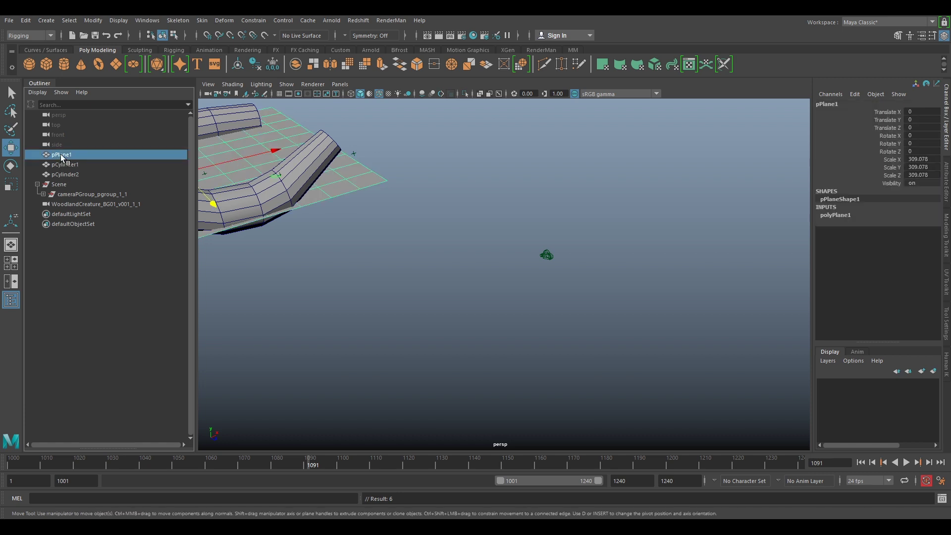
pyautogui.keyDown('ctrl'); pyautogui.click(66, 165); pyautogui.keyUp('ctrl')
pyautogui.keyDown('ctrl'); pyautogui.click(68, 174); pyautogui.keyUp('ctrl')
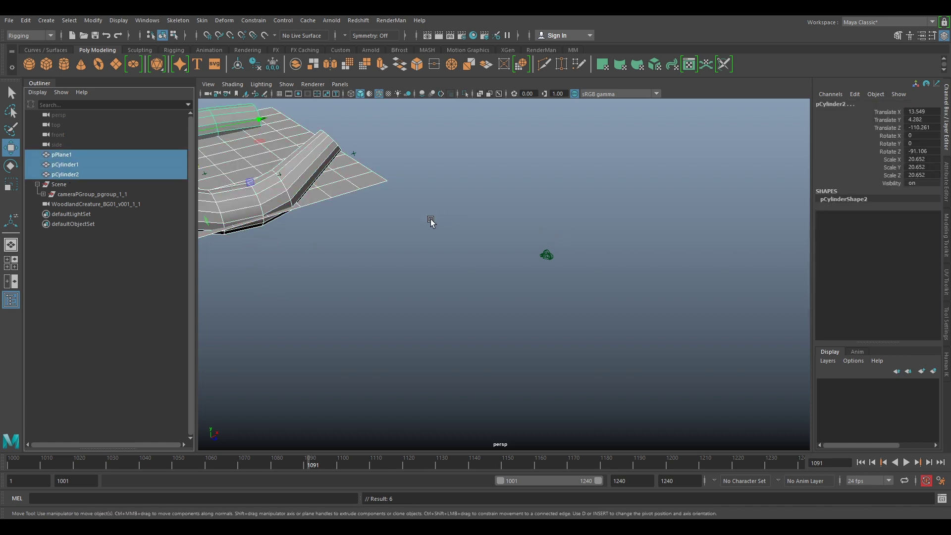
pyautogui.scroll(3, 616, 315)
pyautogui.scroll(-2, 550, 244)
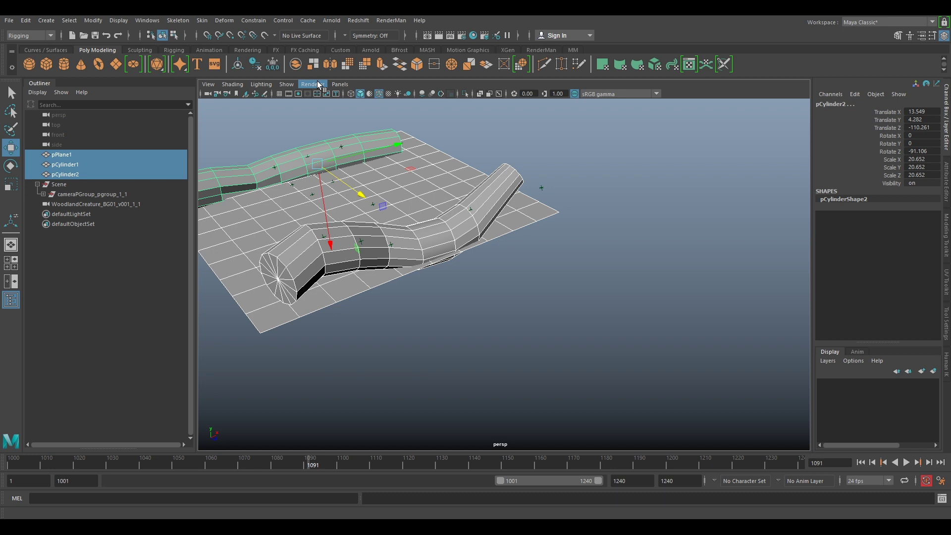
pyautogui.click(273, 64)
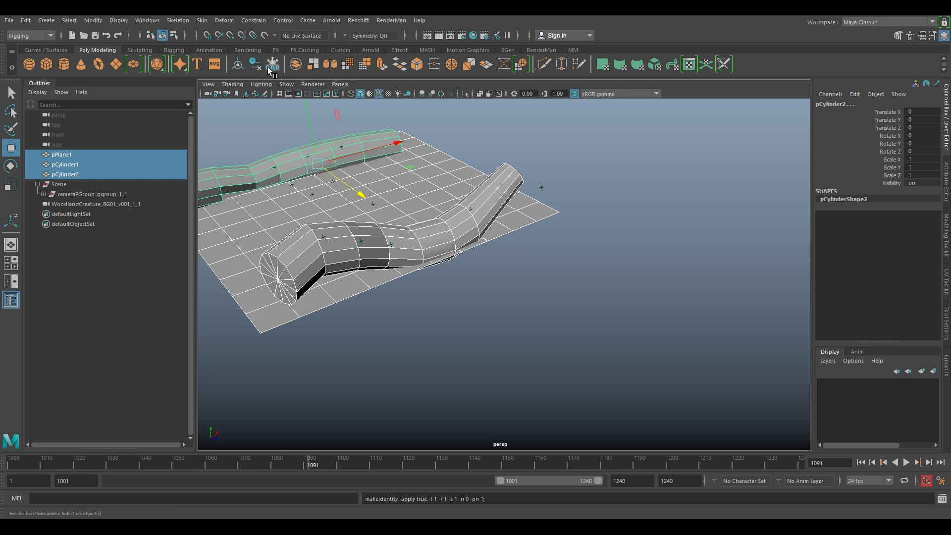
# - Group the ground plane and both bank cylinders and name the group SetGeo
pyautogui.hotkey('ctrl', 'g')
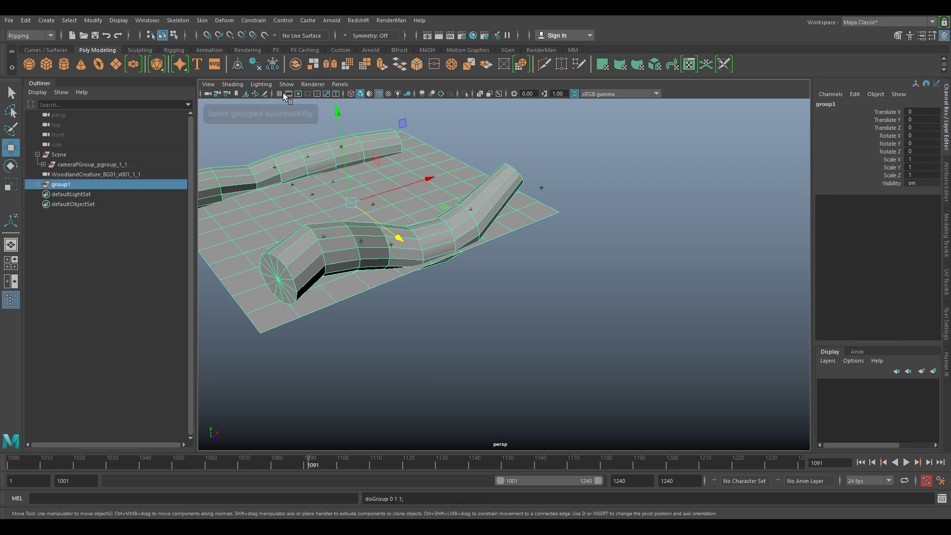
pyautogui.doubleClick(86, 183)
pyautogui.write('SetGeo')
pyautogui.press('Return')
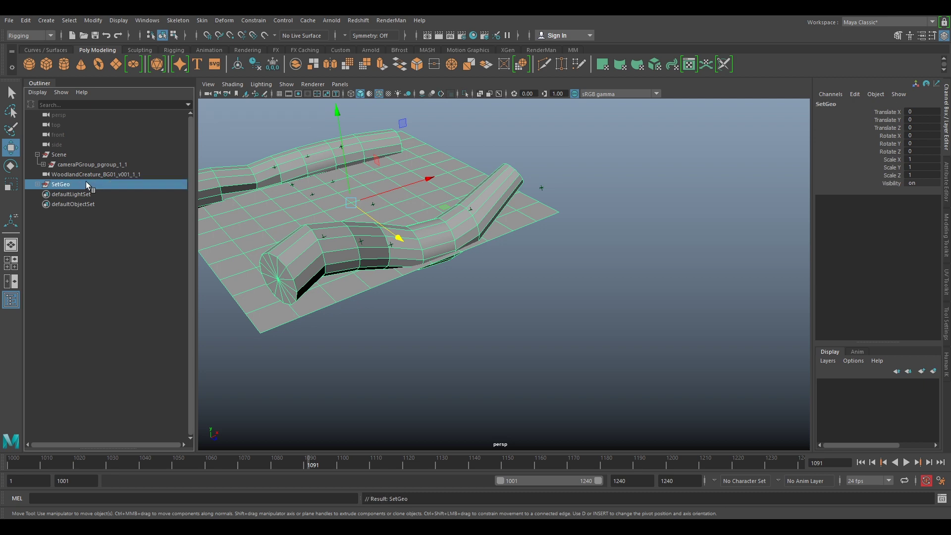
# - Rename the SetGeo group as SetGeo_grp
pyautogui.doubleClick(86, 184)
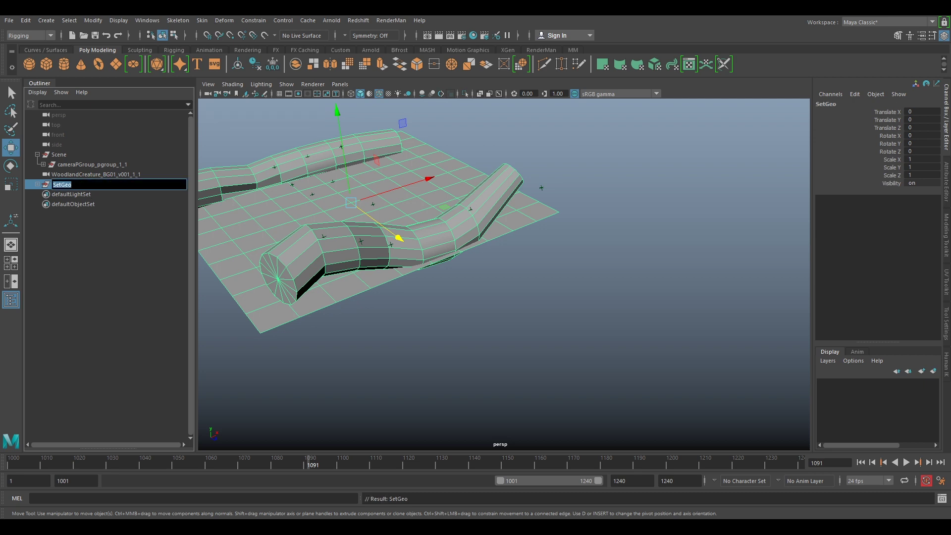
pyautogui.click(86, 184)
pyautogui.write('_grp')
pyautogui.press('Return')
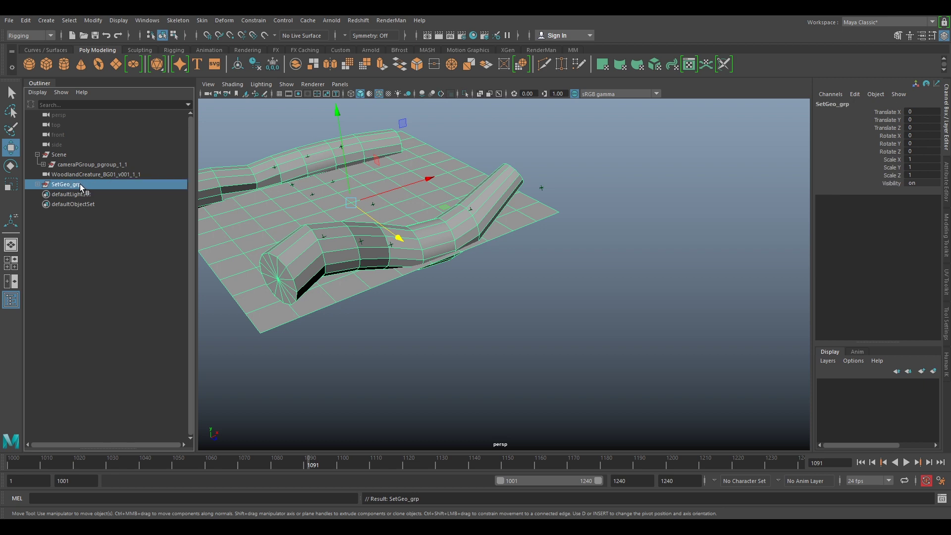
# - Unparent cameraPGroup_pgroup_1_1 from the Scene group and delete the empty Scene group
pyautogui.click(78, 165)
pyautogui.hotkey('shift', 'p')
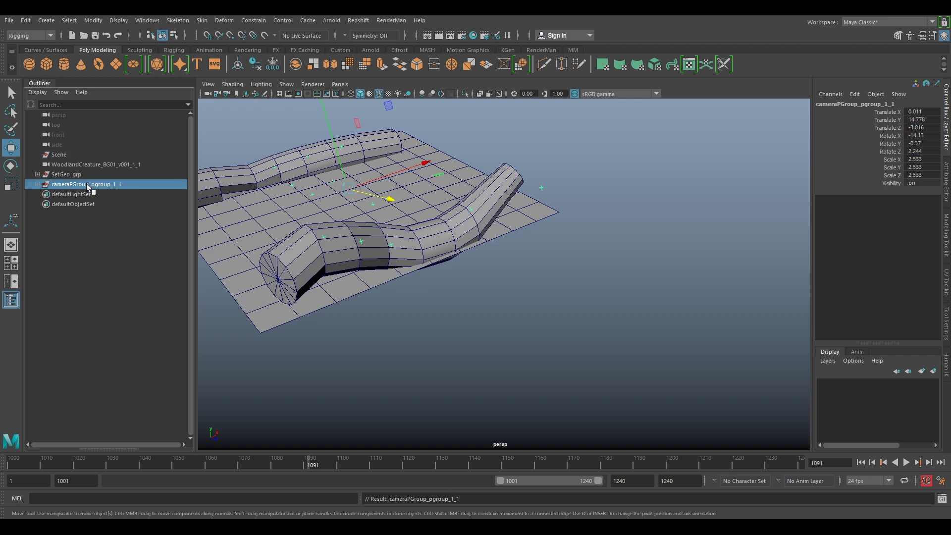
pyautogui.click(60, 156)
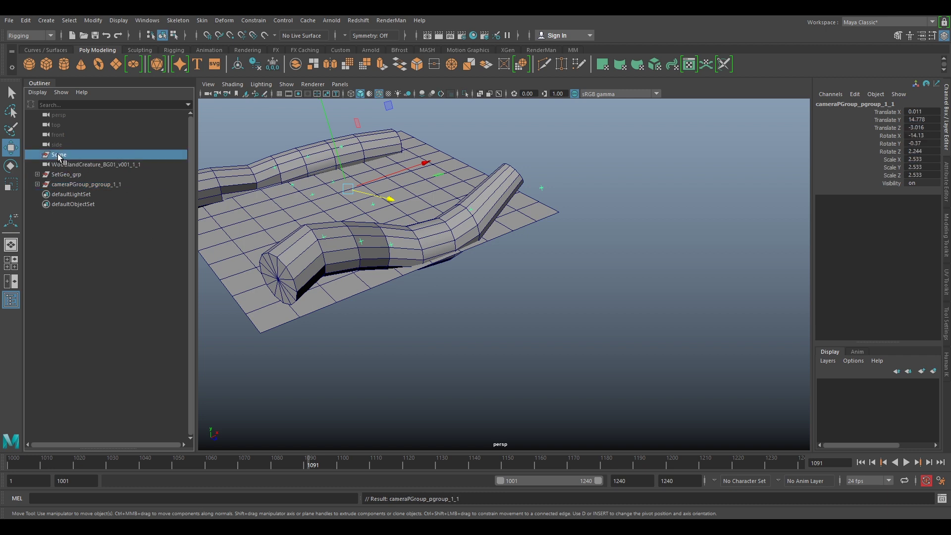
pyautogui.press('Delete')
# - Group the WoodlandCreature_BG01_v001_1_1 camera, SetGeo_grp and cameraPGroup_pgroup_1_1 together and name the group MM
pyautogui.click(88, 156)
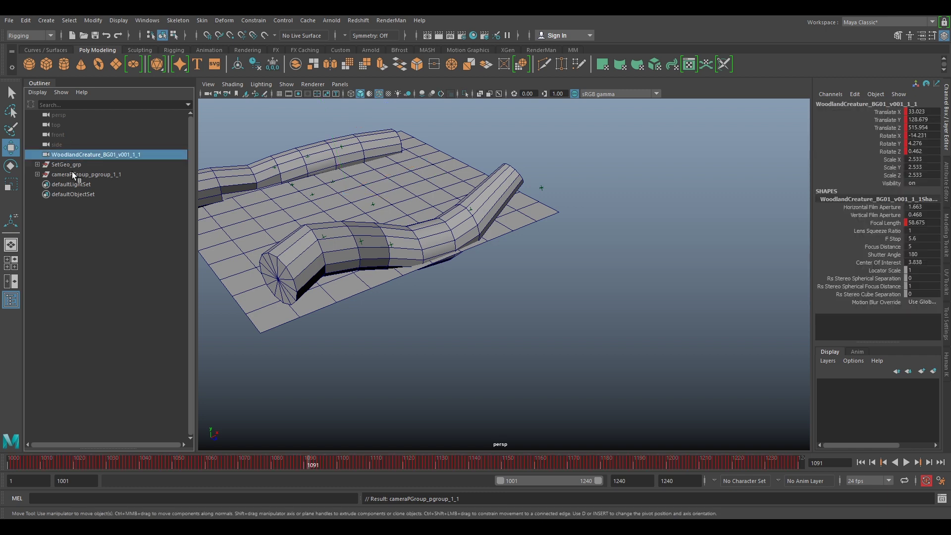
pyautogui.keyDown('shift'); pyautogui.click(74, 174); pyautogui.keyUp('shift')
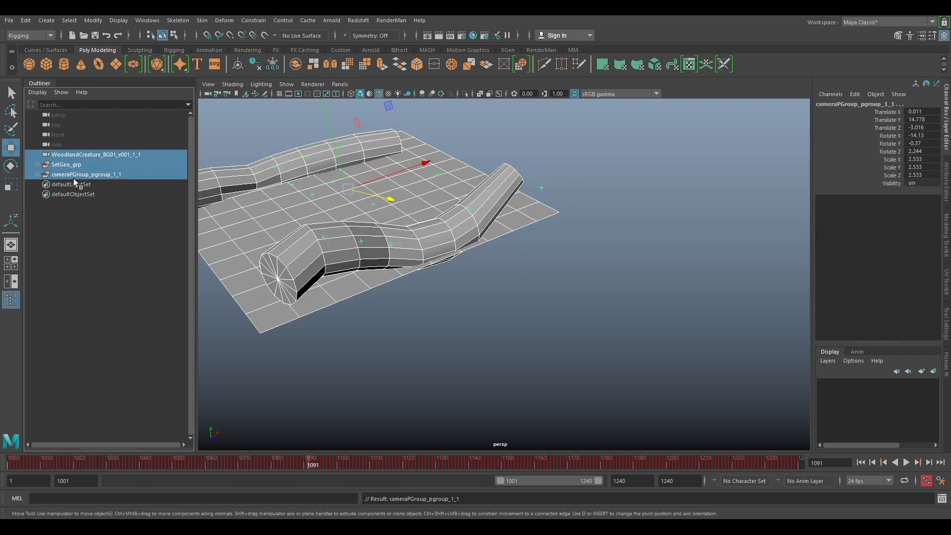
pyautogui.hotkey('ctrl', 'g')
pyautogui.doubleClick(87, 155)
pyautogui.write('MM')
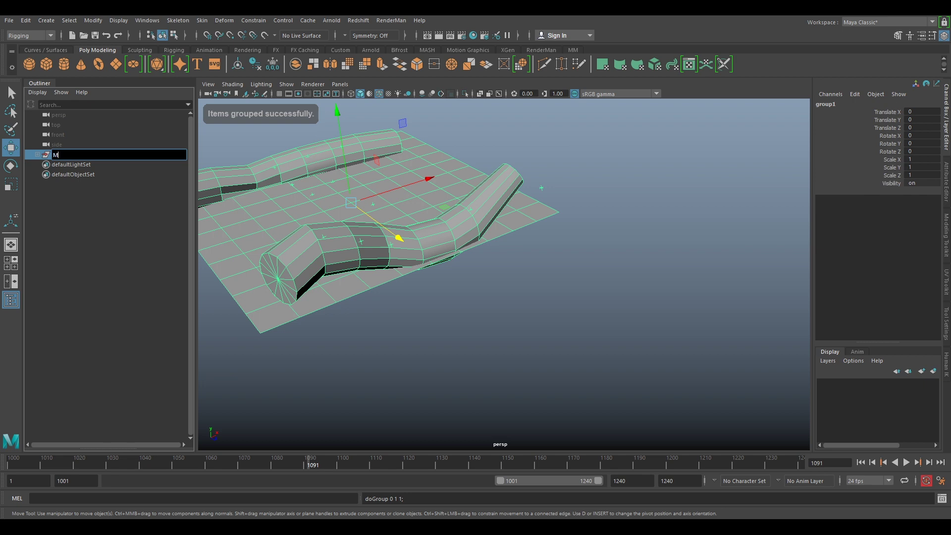
pyautogui.press('Return')
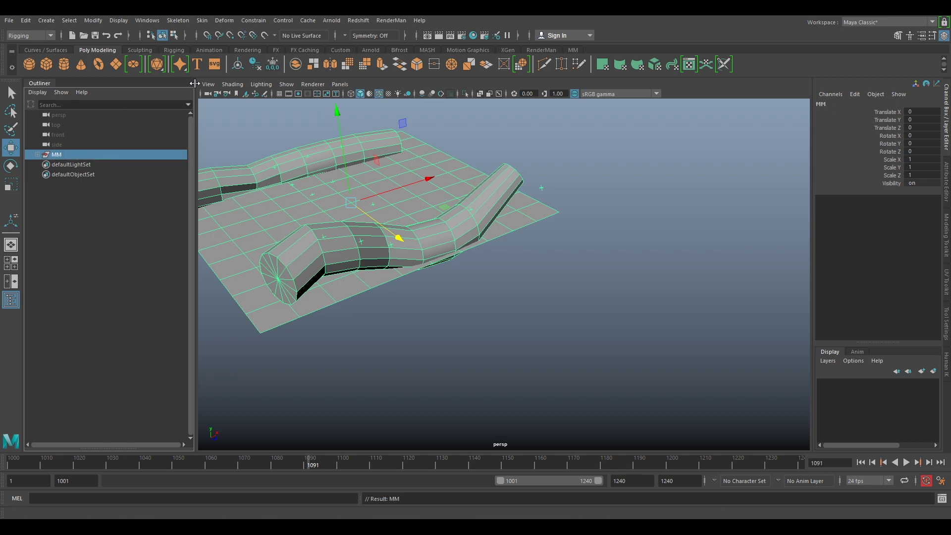
# - Look through the WoodlandCreature_BG01_v001_1_1 camera and scrub the timeline to check the geometry against the footage
pyautogui.click(339, 84)
pyautogui.moveTo(367, 93)
pyautogui.click(461, 93)
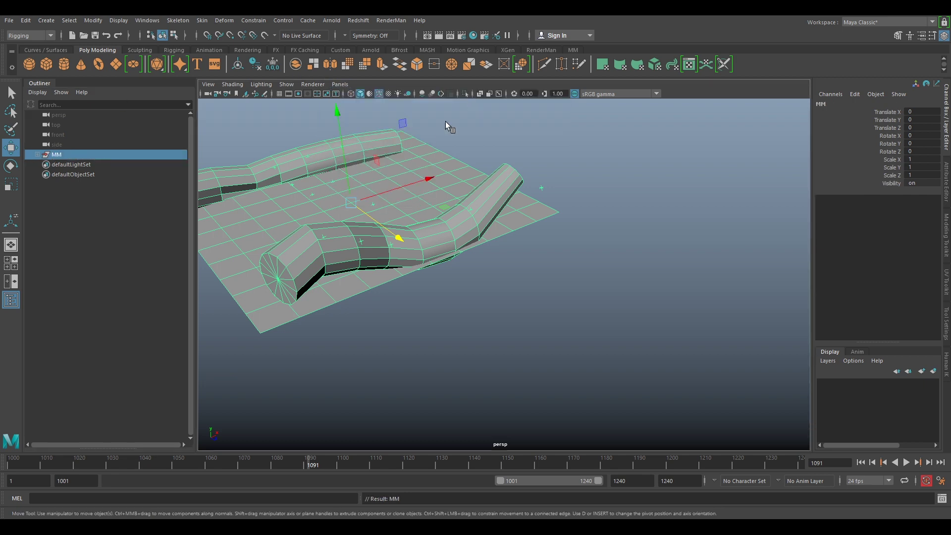
pyautogui.moveTo(485, 459); pyautogui.dragTo(41, 443)
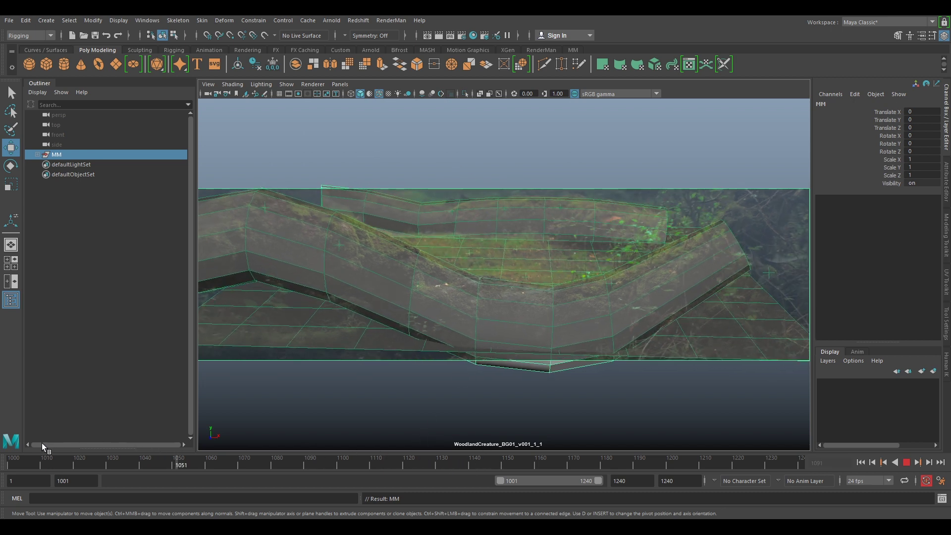
pyautogui.click(37, 463)
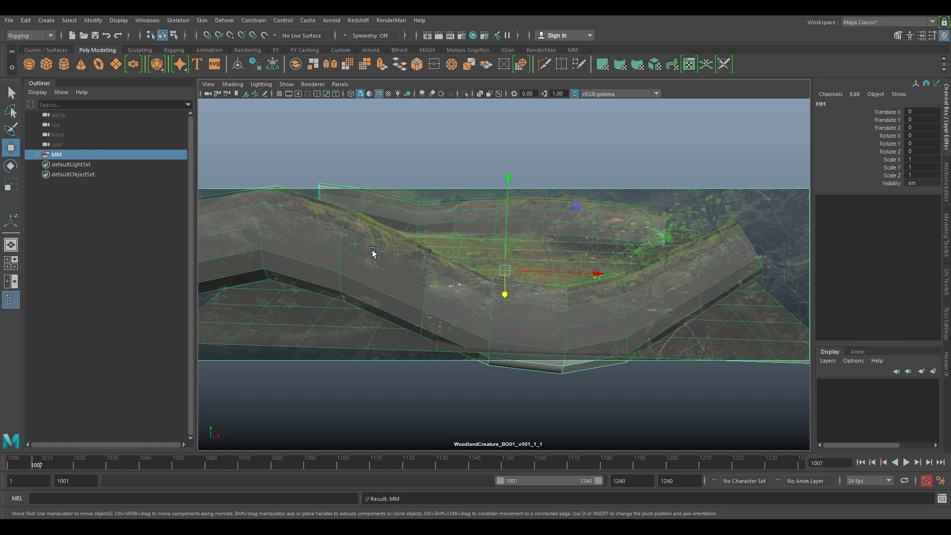
pyautogui.moveTo(393, 463); pyautogui.dragTo(341, 462)
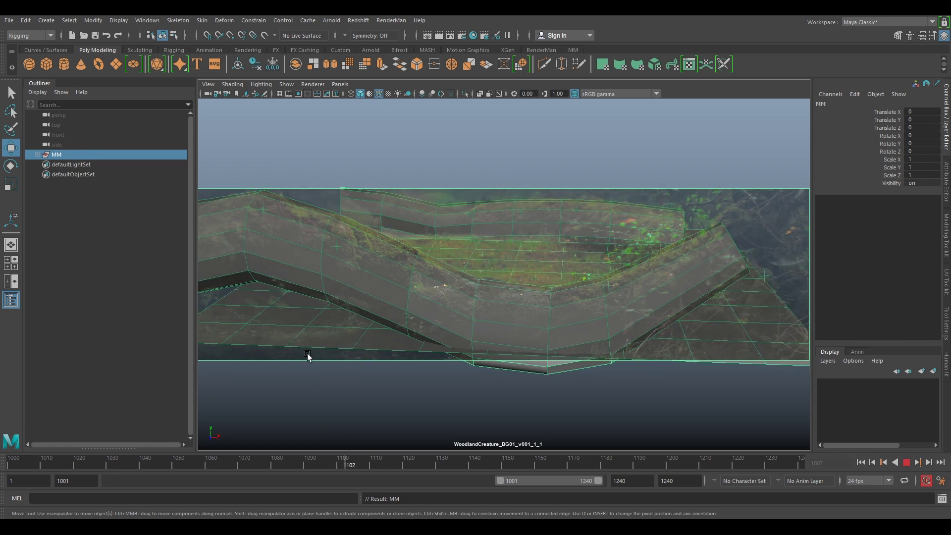
# - Scale up the ground plane to extend past the lower edge of the footage and scrub through the shot to check it
pyautogui.click(307, 337)
pyautogui.press('r')
pyautogui.moveTo(512, 271); pyautogui.dragTo(588, 271)
pyautogui.click(457, 439)
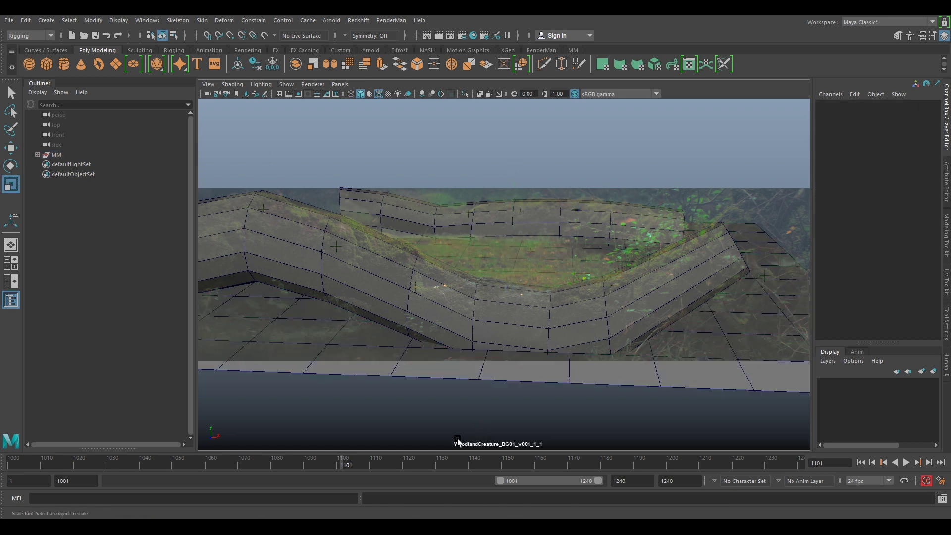
pyautogui.moveTo(375, 460); pyautogui.dragTo(2, 452)
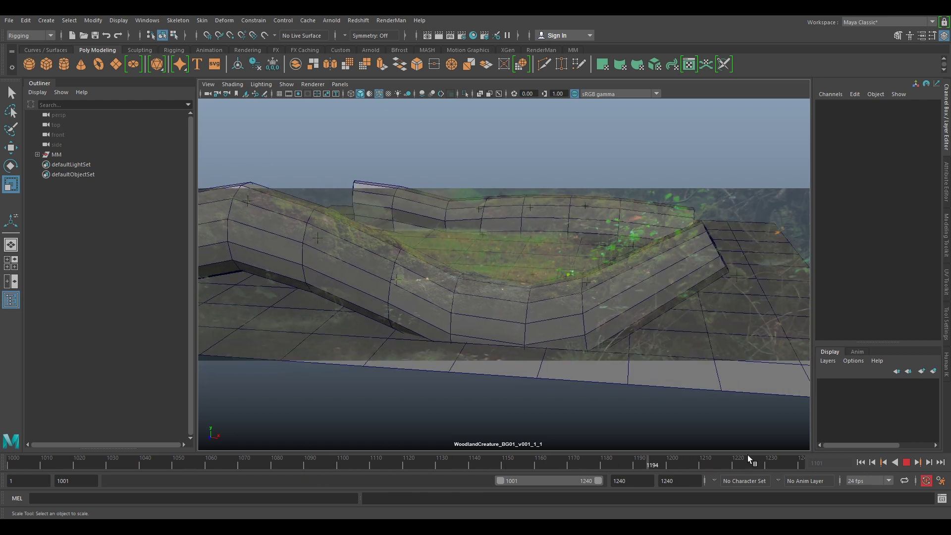